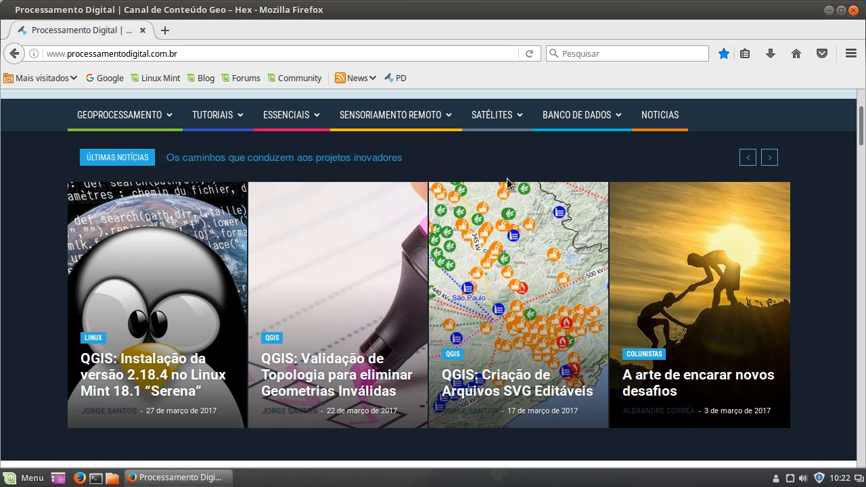
Look over the Processamento Digital home page and its featured articles, and close the browser.
{"action": "scroll", "coordinate": [539, 223], "scroll_direction": "down", "scroll_amount": 2}
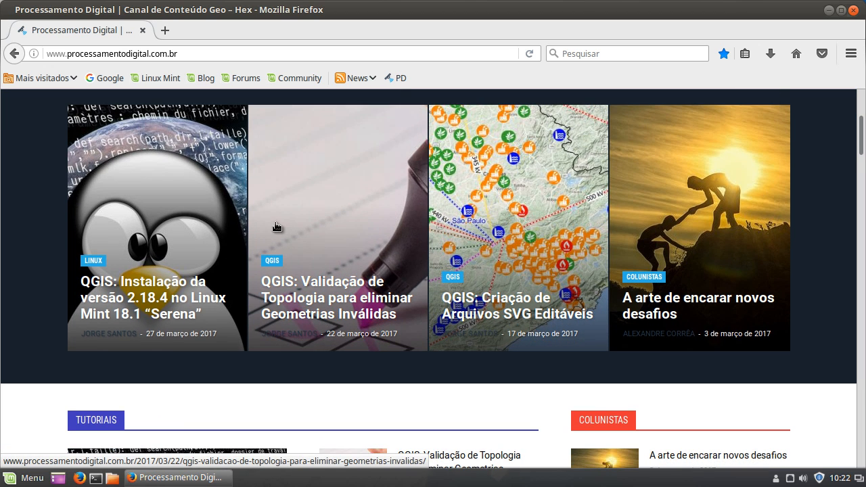
{"action": "scroll", "coordinate": [312, 237], "scroll_direction": "up", "scroll_amount": 3}
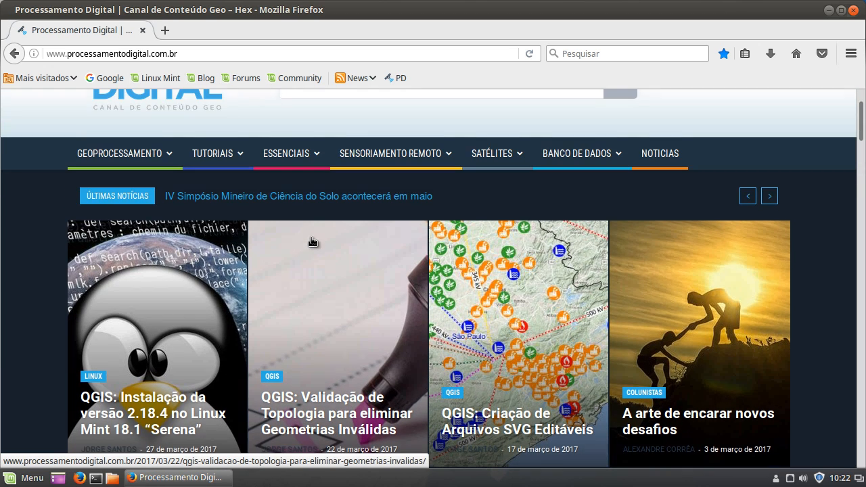
{"action": "scroll", "coordinate": [311, 237], "scroll_direction": "up", "scroll_amount": 2}
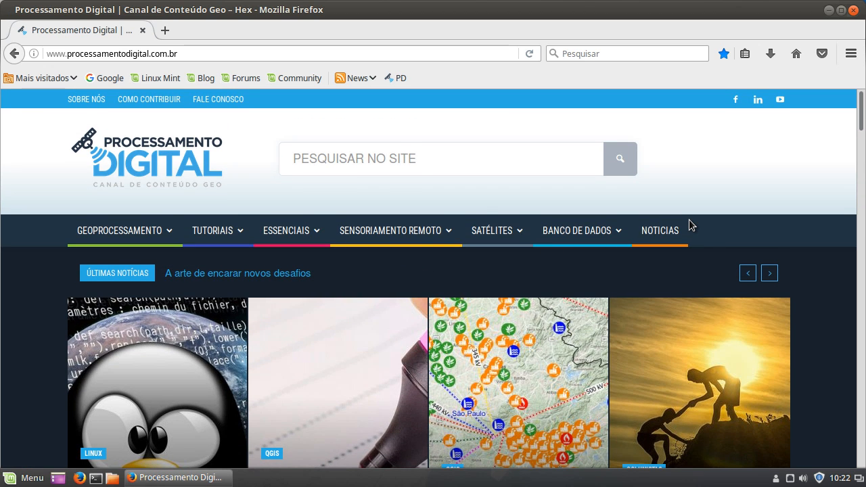
{"action": "scroll", "coordinate": [689, 220], "scroll_direction": "down", "scroll_amount": 1}
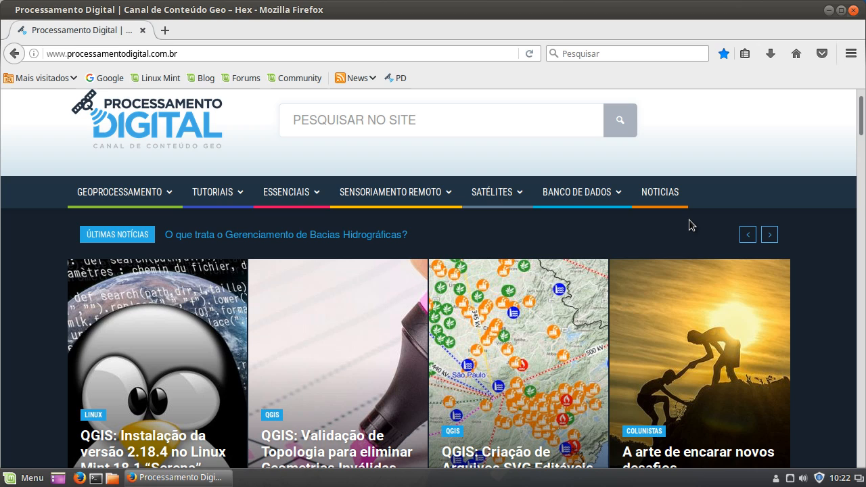
{"action": "scroll", "coordinate": [689, 219], "scroll_direction": "down", "scroll_amount": 2}
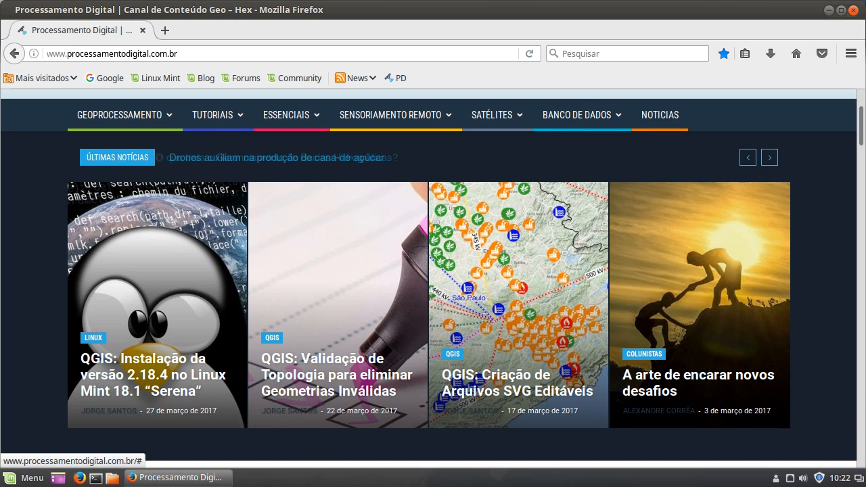
{"action": "left_click", "coordinate": [852, 11]}
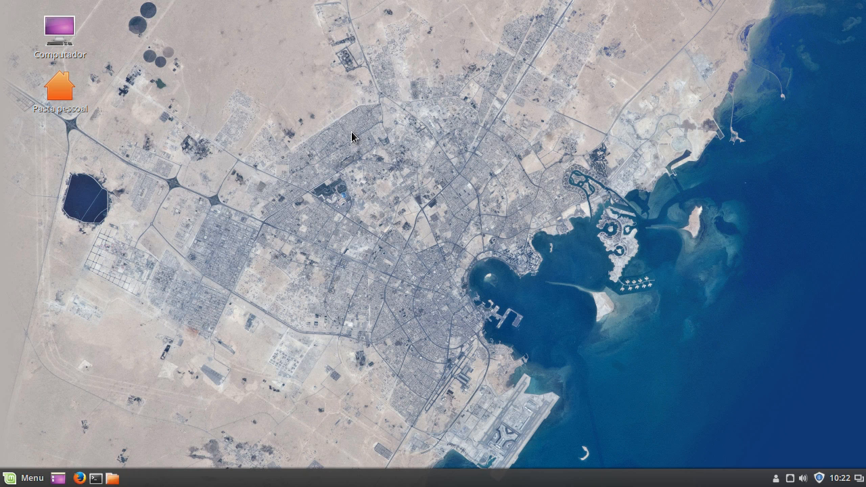
Open the project Mapa_Hipsometrico.qgs from the geo/MapaHipsometrico/qgs folder.
{"action": "left_click", "coordinate": [113, 479]}
{"action": "left_click", "coordinate": [386, 194]}
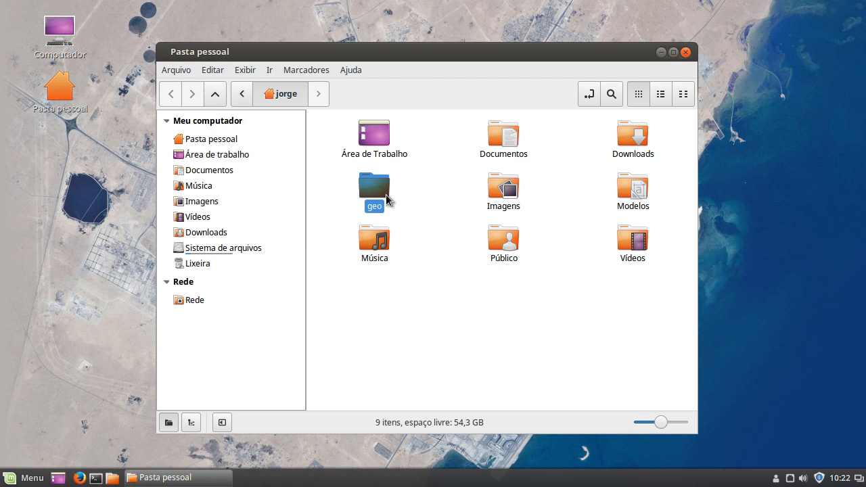
{"action": "double_click", "coordinate": [361, 189]}
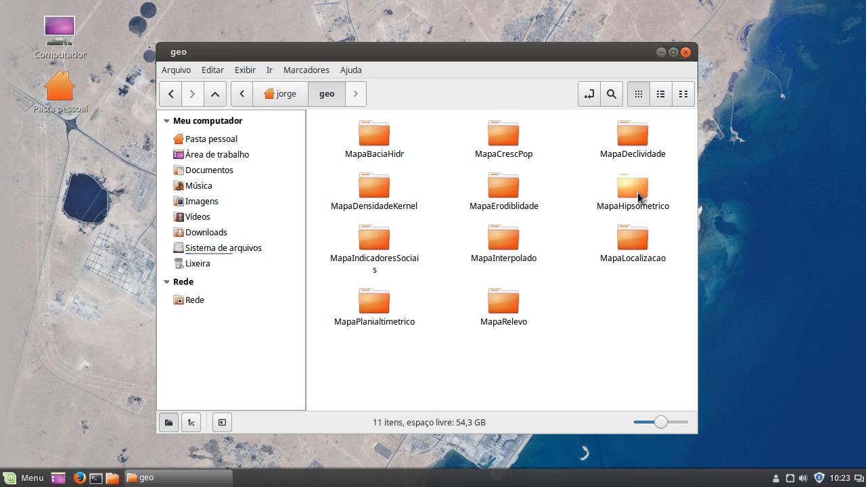
{"action": "double_click", "coordinate": [637, 193]}
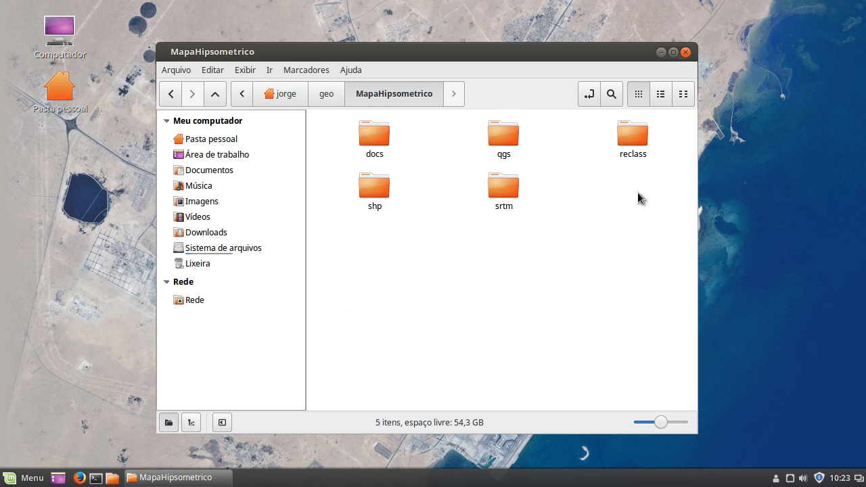
{"action": "double_click", "coordinate": [496, 136]}
{"action": "left_click", "coordinate": [365, 144]}
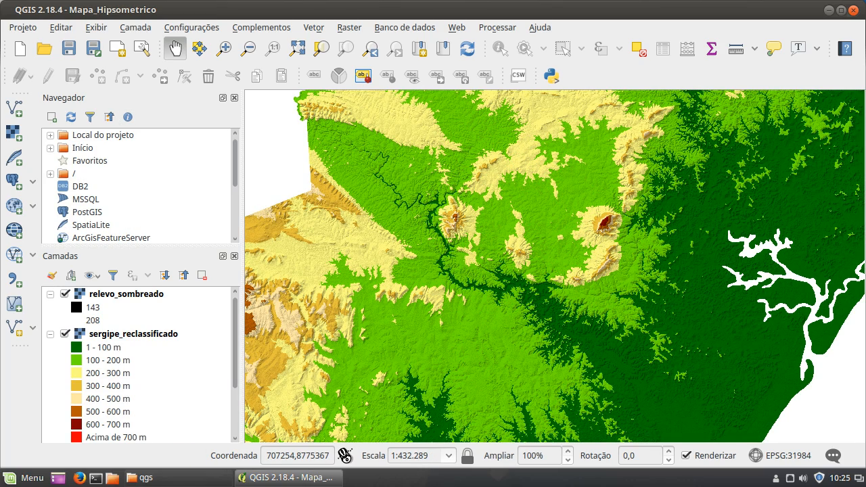
Minimise the QGIS project and open tutorial_hipsometria_srtm.pdf from the MapaHipsometrico/docs folder.
{"action": "left_click", "coordinate": [828, 9]}
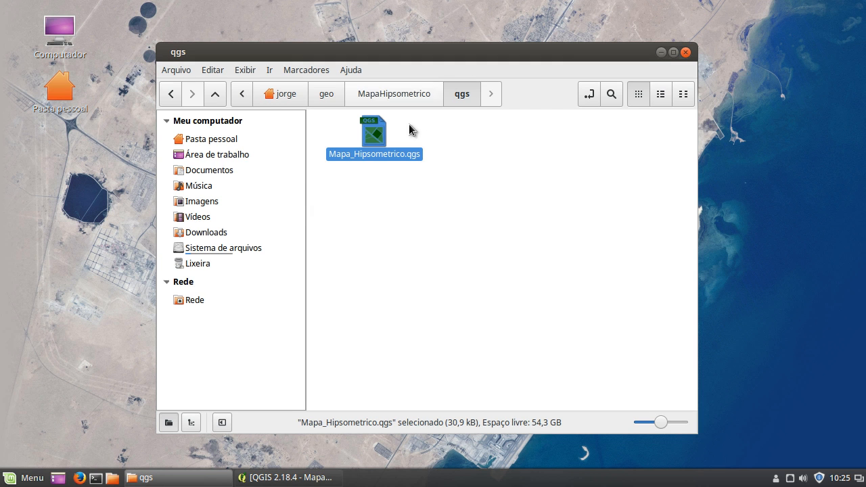
{"action": "left_click", "coordinate": [413, 94]}
{"action": "double_click", "coordinate": [369, 139]}
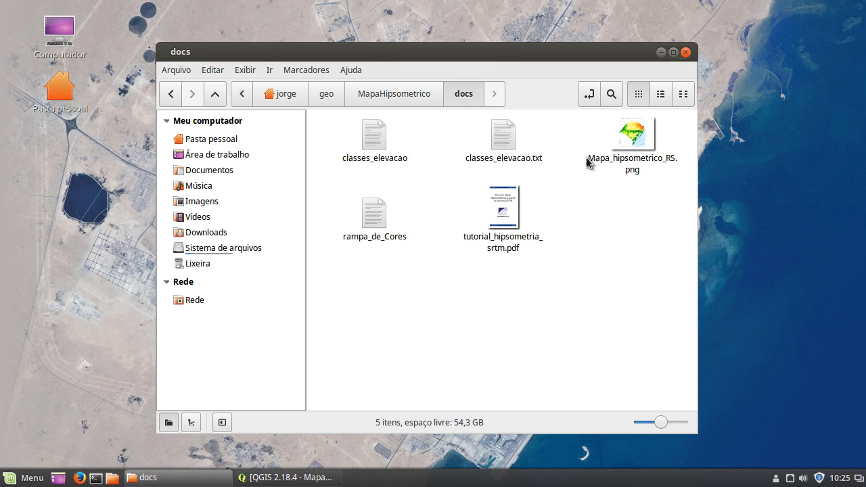
{"action": "left_click", "coordinate": [506, 211]}
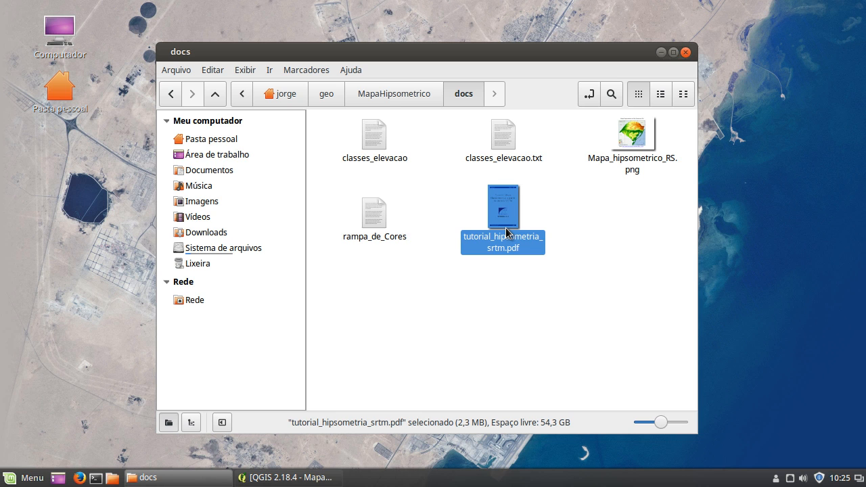
{"action": "double_click", "coordinate": [506, 231]}
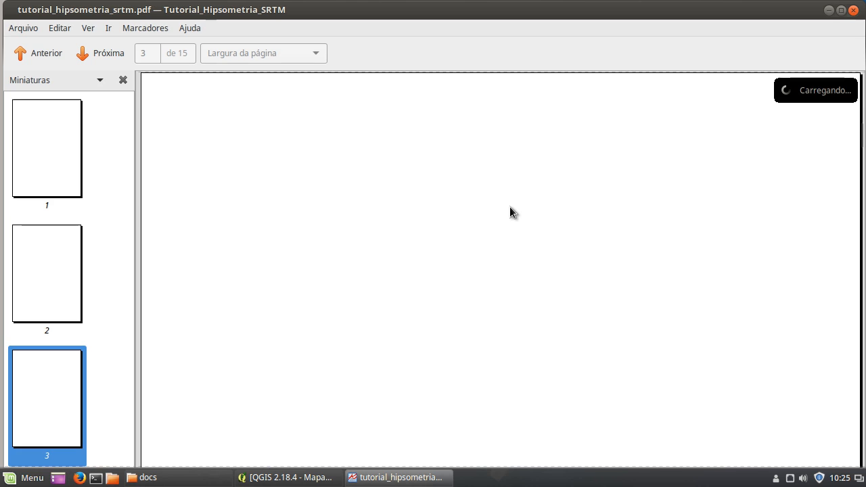
Read the Hipsometria section and examine the Rio Grande do Sul hypsometric map on page 3, and close the PDF.
{"action": "scroll", "coordinate": [508, 203], "scroll_direction": "down", "scroll_amount": 10}
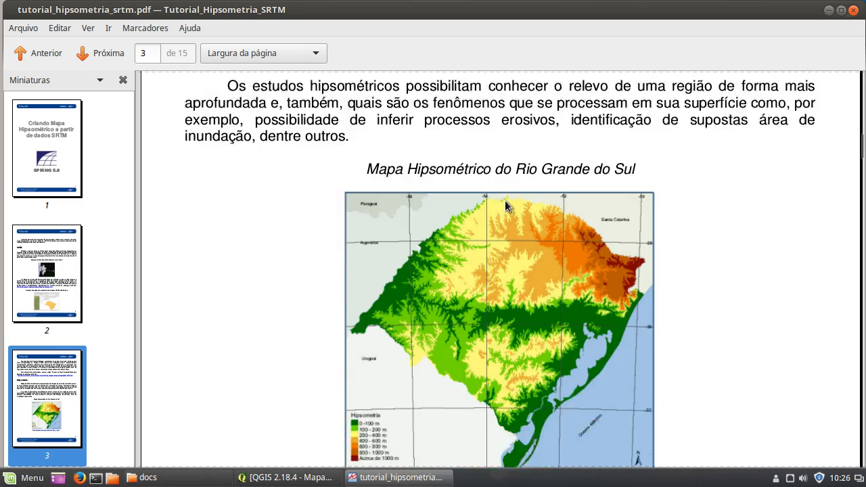
{"action": "scroll", "coordinate": [505, 200], "scroll_direction": "down", "scroll_amount": 8}
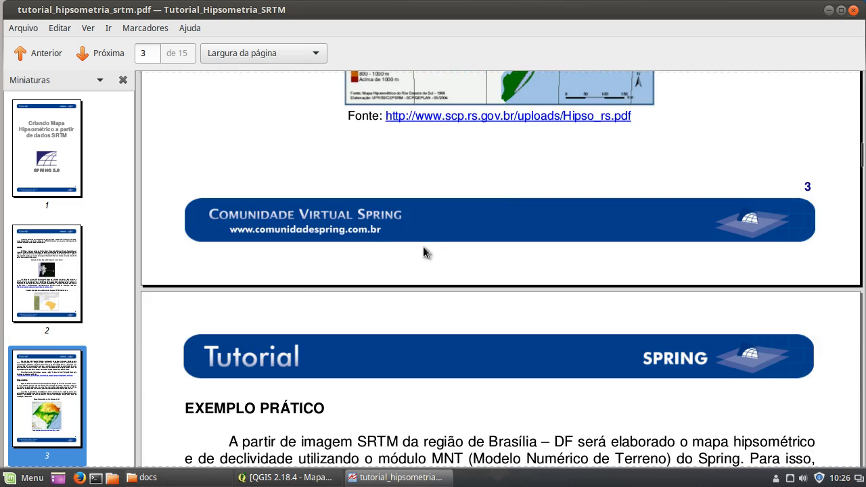
{"action": "scroll", "coordinate": [361, 232], "scroll_direction": "up", "scroll_amount": 12}
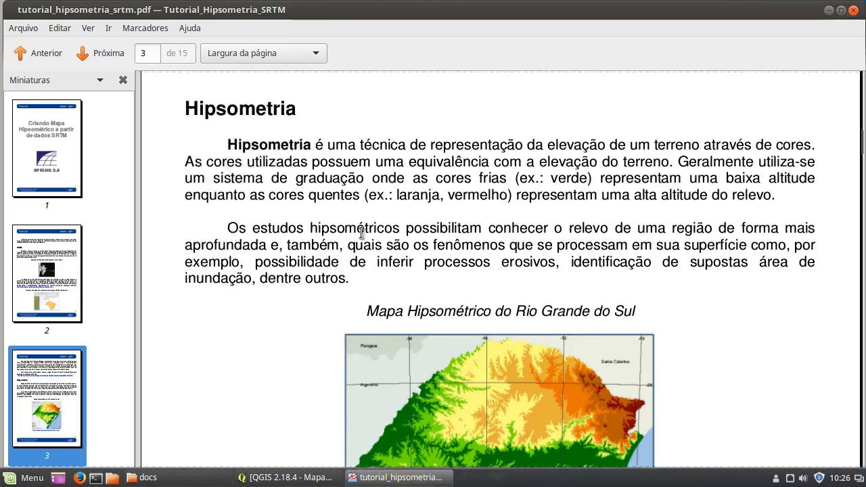
{"action": "scroll", "coordinate": [360, 233], "scroll_direction": "up", "scroll_amount": 2}
{"action": "scroll", "coordinate": [356, 224], "scroll_direction": "down", "scroll_amount": 4}
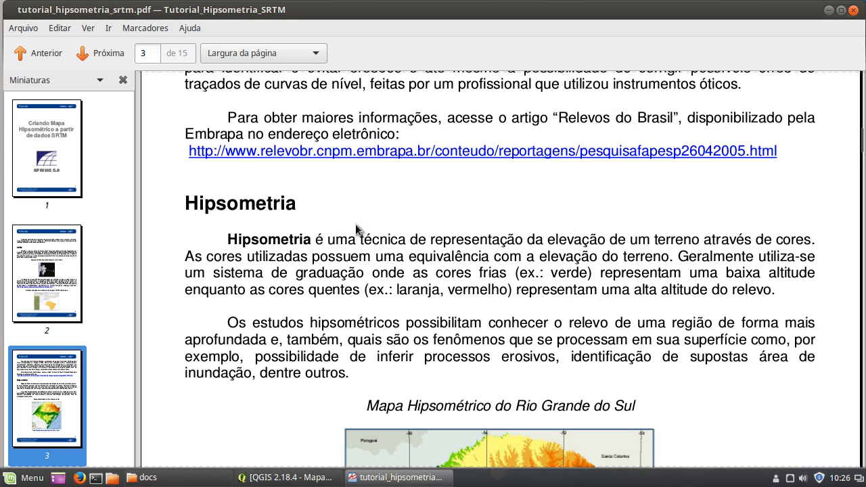
{"action": "scroll", "coordinate": [356, 224], "scroll_direction": "down", "scroll_amount": 3}
{"action": "scroll", "coordinate": [355, 224], "scroll_direction": "up", "scroll_amount": 2}
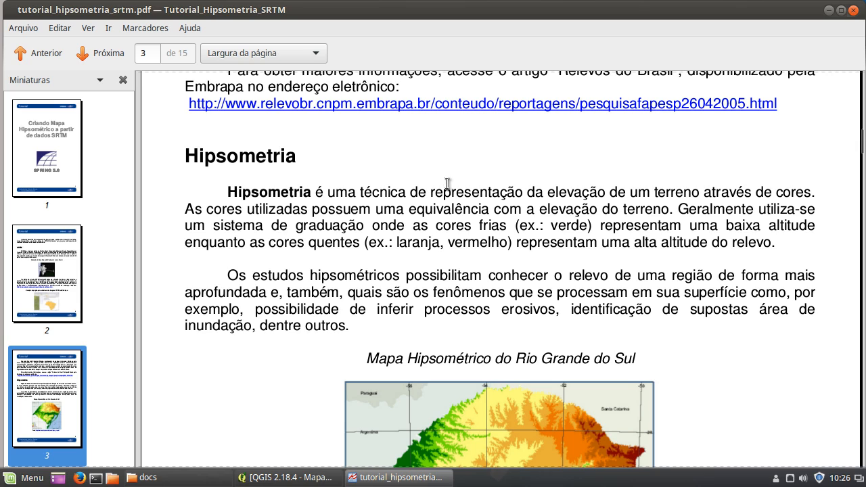
{"action": "scroll", "coordinate": [448, 183], "scroll_direction": "down", "scroll_amount": 3}
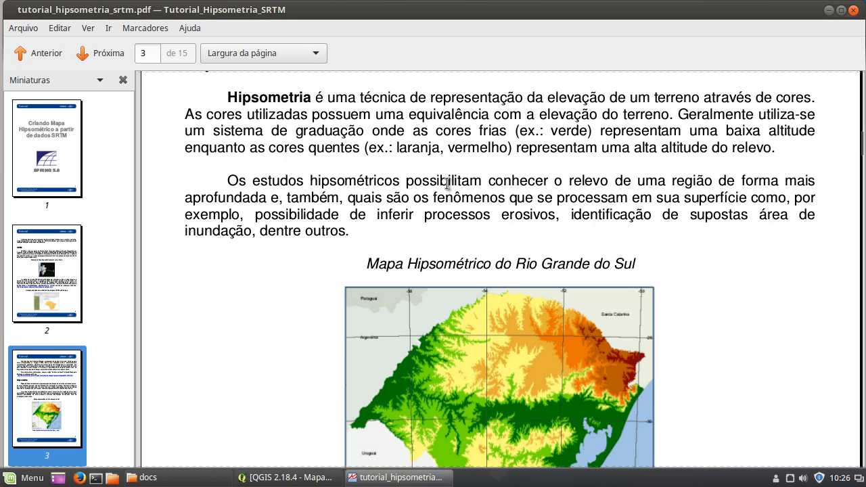
{"action": "scroll", "coordinate": [448, 182], "scroll_direction": "down", "scroll_amount": 4}
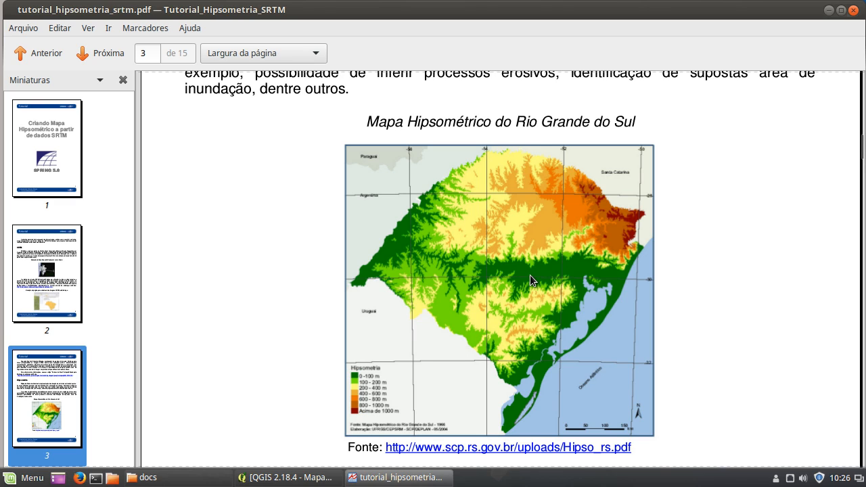
{"action": "scroll", "coordinate": [537, 276], "scroll_direction": "down", "scroll_amount": 1}
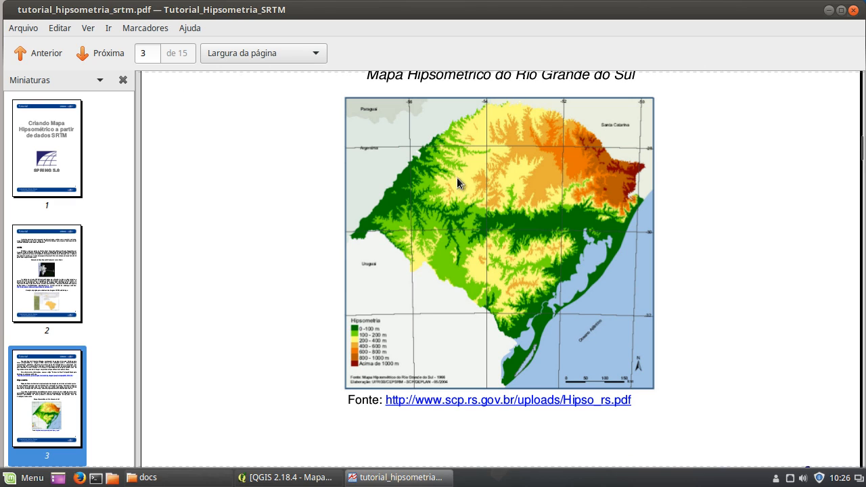
{"action": "scroll", "coordinate": [457, 177], "scroll_direction": "up", "scroll_amount": 1}
{"action": "scroll", "coordinate": [473, 361], "scroll_direction": "down", "scroll_amount": 1}
{"action": "scroll", "coordinate": [455, 182], "scroll_direction": "up", "scroll_amount": 1}
{"action": "scroll", "coordinate": [428, 201], "scroll_direction": "down", "scroll_amount": 1}
{"action": "left_click", "coordinate": [855, 12]}
View Mapa_hipsometrico_RS.png, examine its Hipsometria legend close up, and close the image.
{"action": "double_click", "coordinate": [641, 133]}
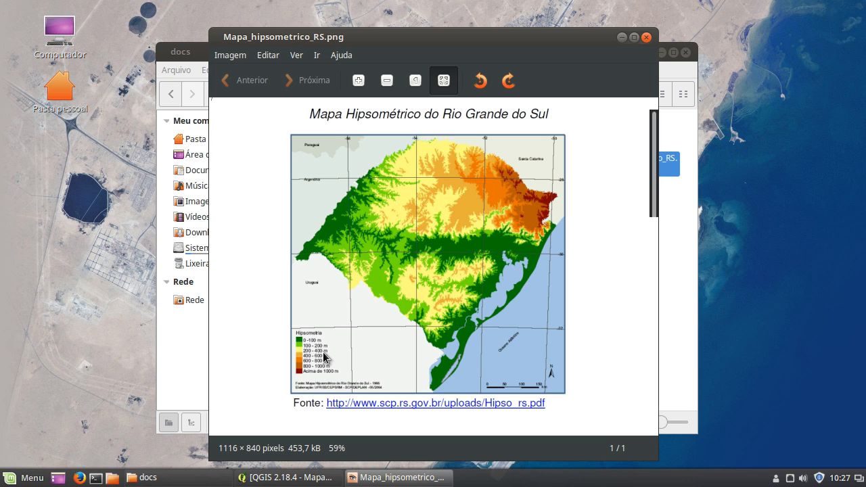
{"action": "scroll", "coordinate": [323, 352], "scroll_direction": "up", "scroll_amount": 5}
{"action": "scroll", "coordinate": [321, 352], "scroll_direction": "up", "scroll_amount": 1}
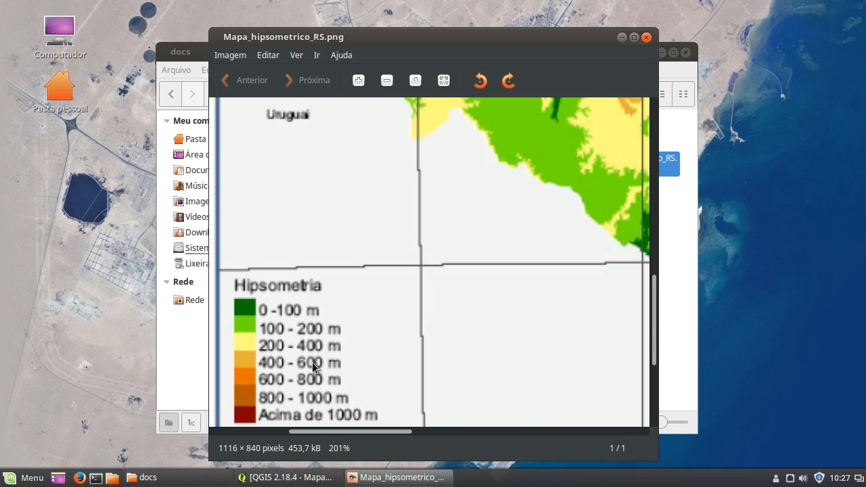
{"action": "scroll", "coordinate": [309, 247], "scroll_direction": "down", "scroll_amount": 1}
{"action": "scroll", "coordinate": [308, 251], "scroll_direction": "up", "scroll_amount": 5}
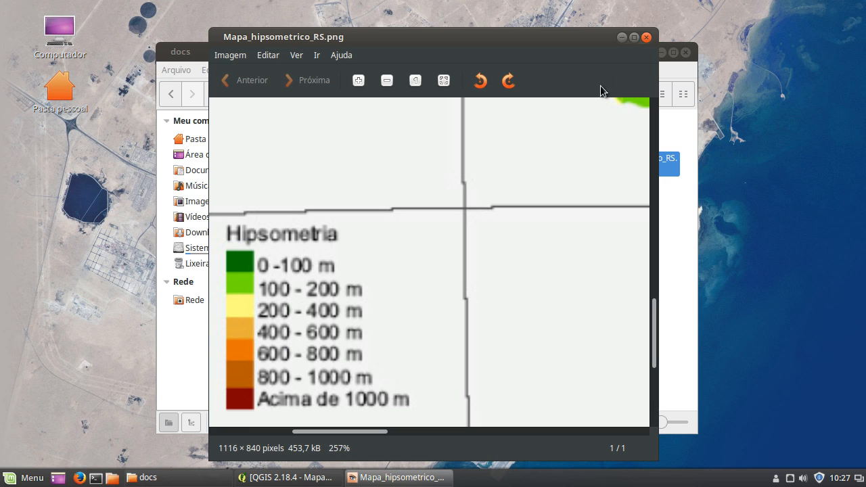
{"action": "left_click", "coordinate": [646, 37]}
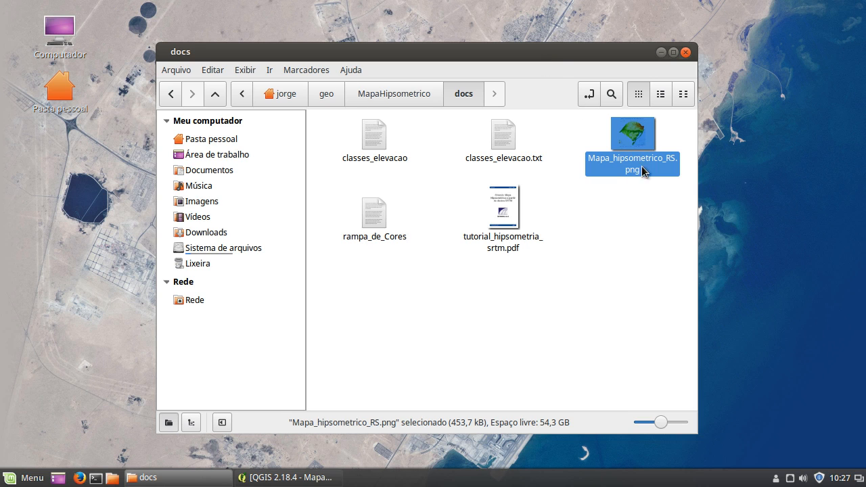
Examine the files in the MapaHipsometrico/srtm folder, highlighting sergipe_utm24s.tif and sergipe_utm24s_ok.tar.gz, and minimise the file manager.
{"action": "left_click", "coordinate": [419, 95]}
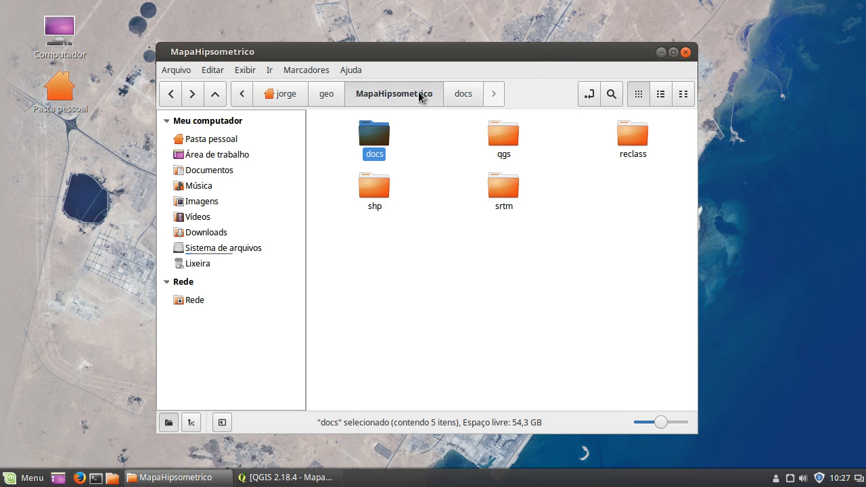
{"action": "left_click", "coordinate": [506, 193]}
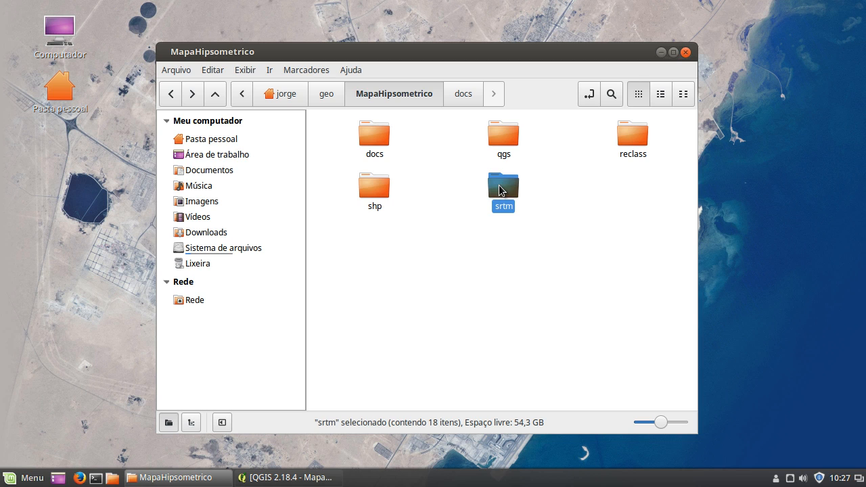
{"action": "double_click", "coordinate": [501, 186]}
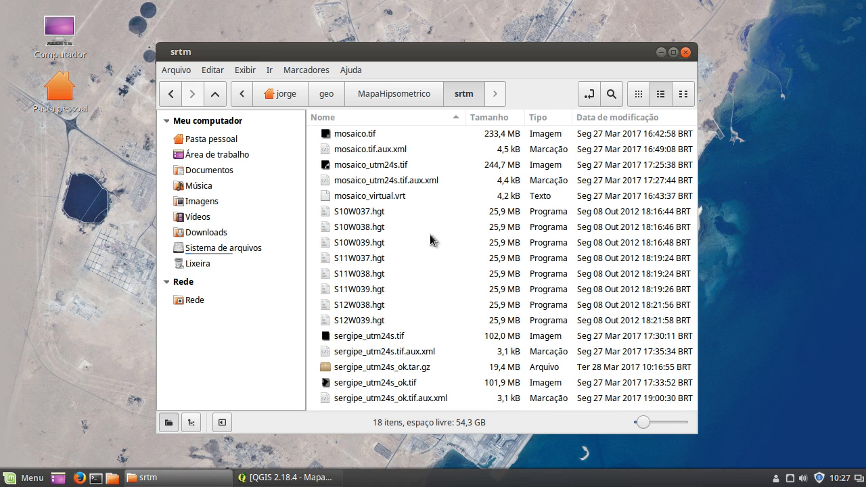
{"action": "left_click", "coordinate": [394, 338]}
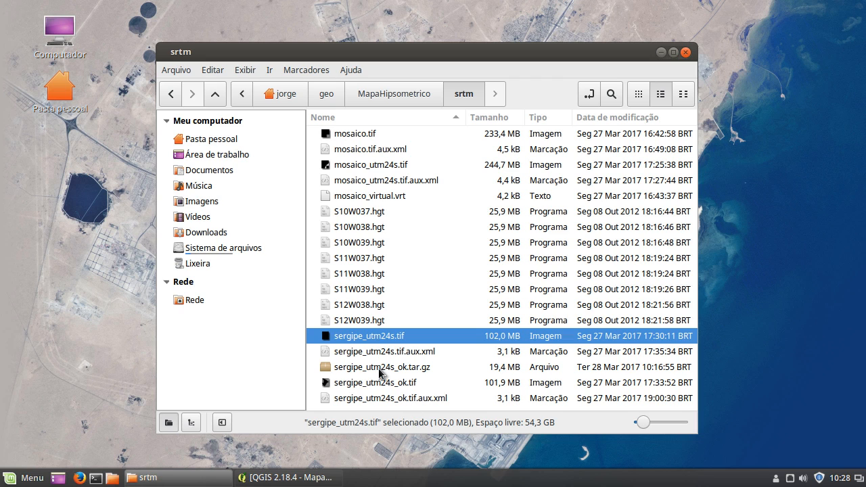
{"action": "left_click", "coordinate": [380, 368]}
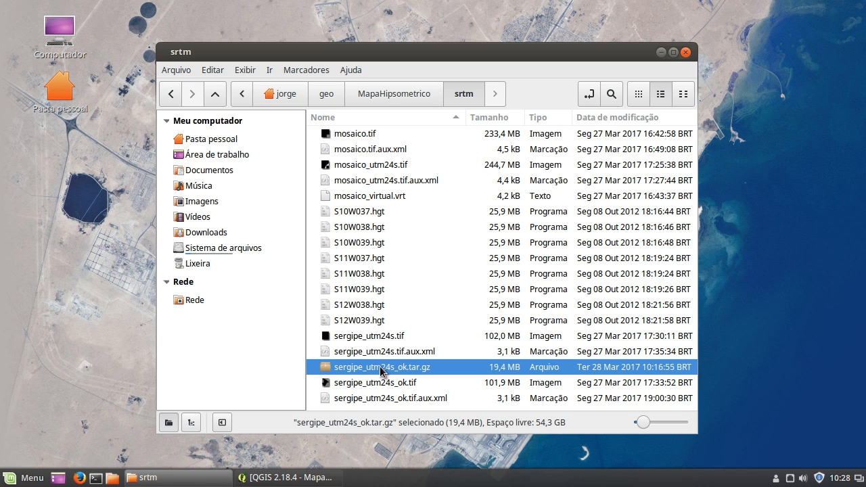
{"action": "left_click", "coordinate": [662, 52]}
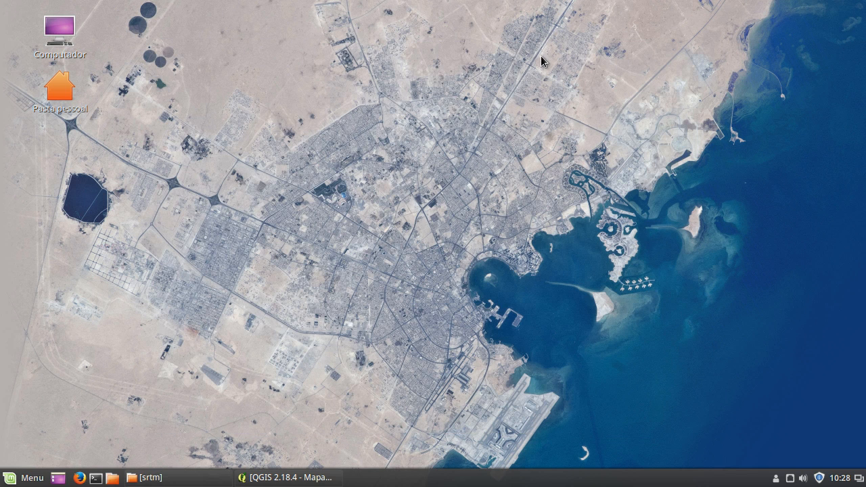
Switch back to QGIS and start a new empty project.
{"action": "left_click", "coordinate": [301, 481]}
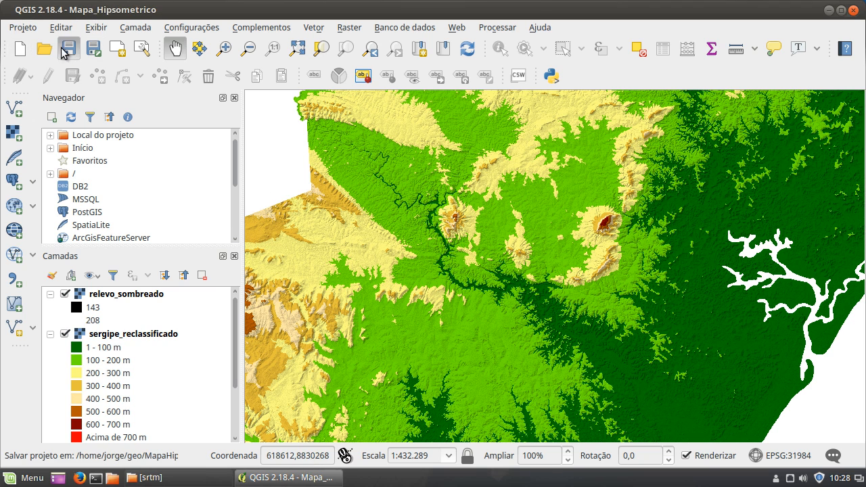
{"action": "left_click", "coordinate": [14, 46]}
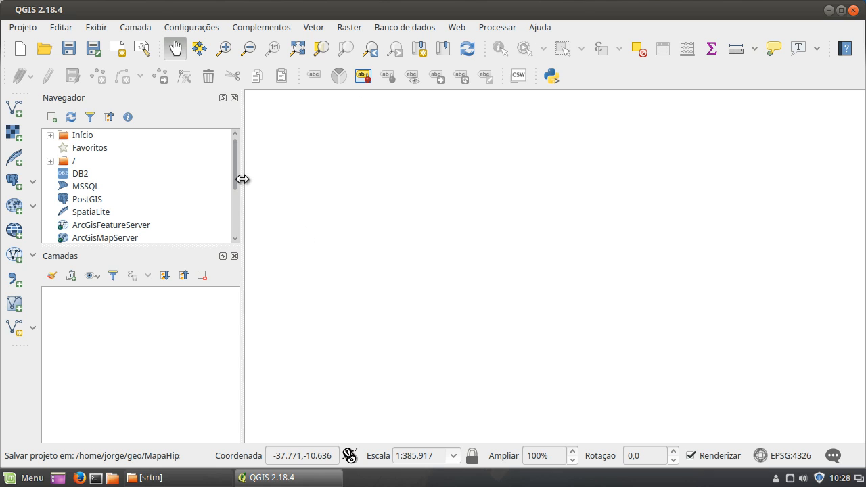
{"action": "scroll", "coordinate": [233, 172], "scroll_direction": "down", "scroll_amount": 2}
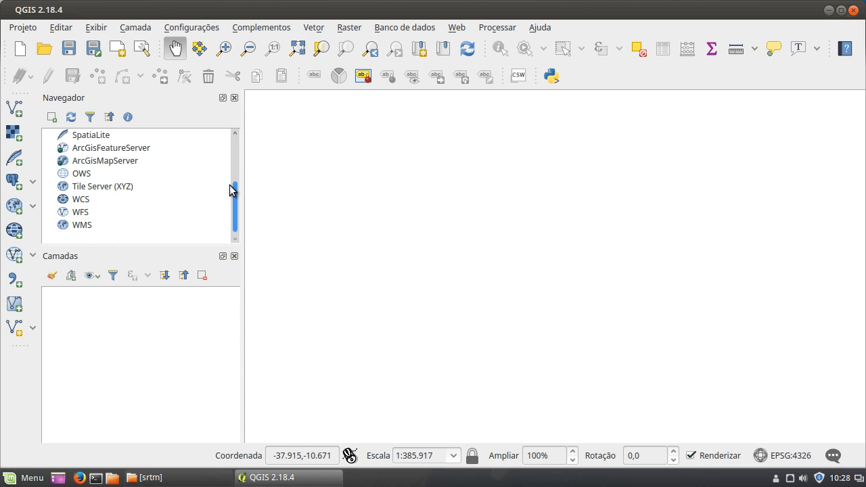
{"action": "scroll", "coordinate": [230, 162], "scroll_direction": "up", "scroll_amount": 2}
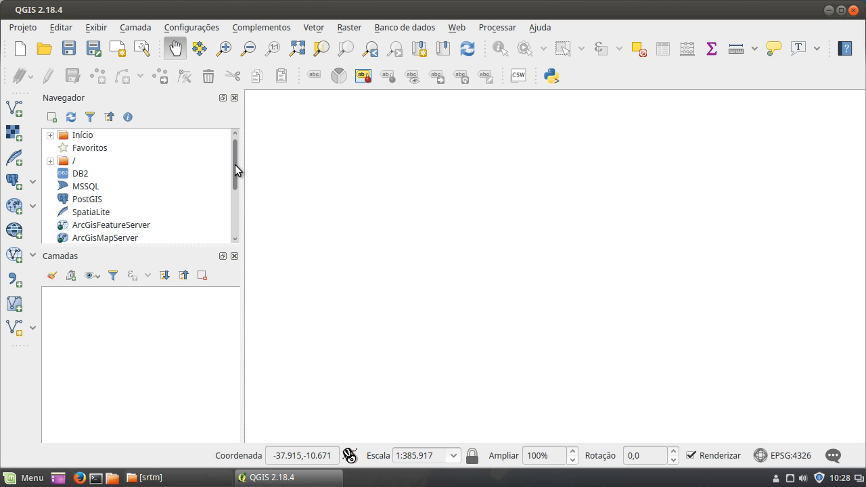
{"action": "scroll", "coordinate": [234, 169], "scroll_direction": "down", "scroll_amount": 2}
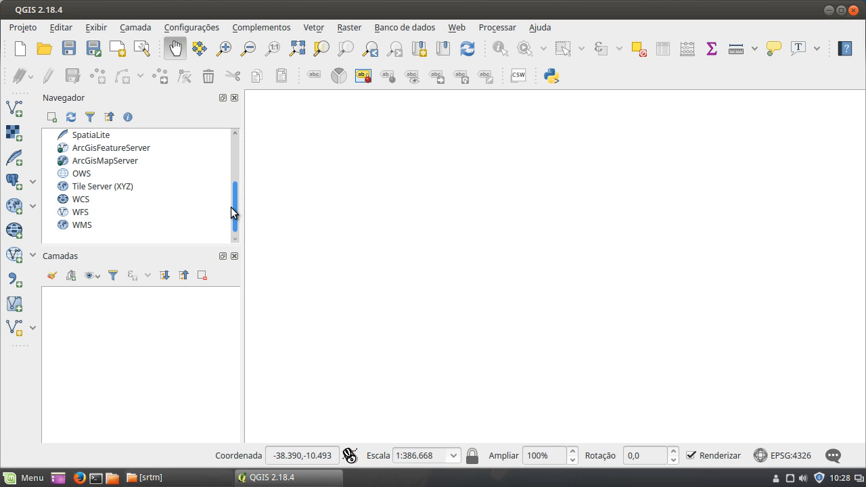
{"action": "scroll", "coordinate": [232, 159], "scroll_direction": "up", "scroll_amount": 1}
{"action": "scroll", "coordinate": [232, 159], "scroll_direction": "up", "scroll_amount": 1}
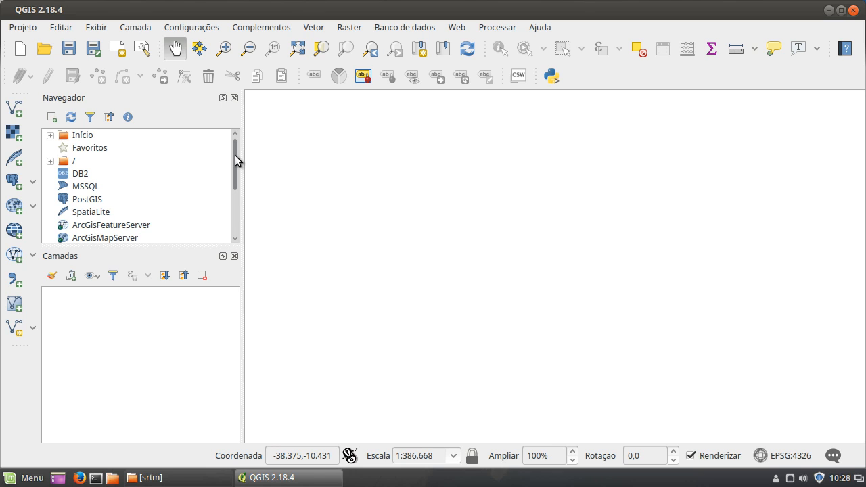
{"action": "left_click_drag", "start_coordinate": [233, 157], "coordinate": [236, 124]}
In the QGIS file browser, expand the root folder through home, the user's folder and geo down to MapaHipsometrico.
{"action": "left_click", "coordinate": [50, 161]}
{"action": "scroll", "coordinate": [109, 164], "scroll_direction": "down", "scroll_amount": 1}
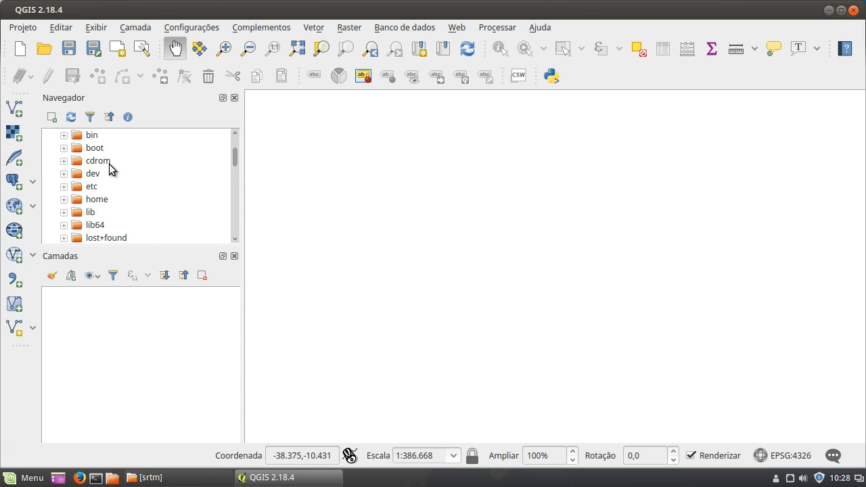
{"action": "double_click", "coordinate": [101, 199]}
{"action": "double_click", "coordinate": [106, 212]}
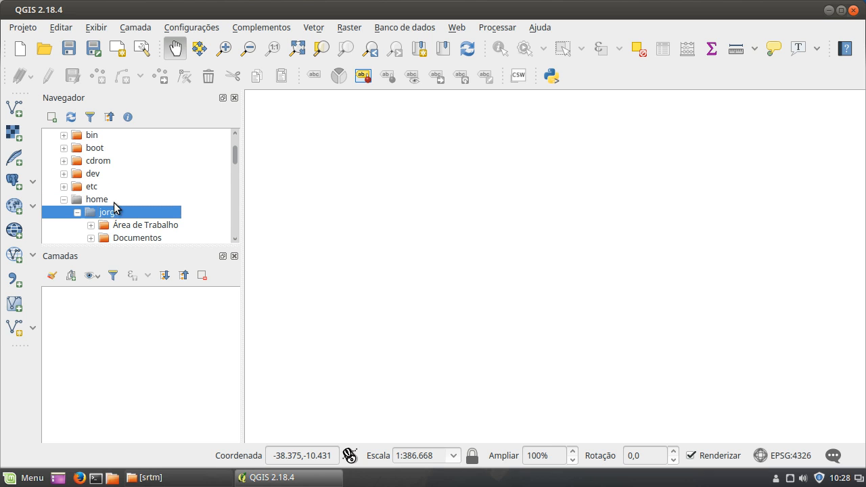
{"action": "scroll", "coordinate": [118, 207], "scroll_direction": "down", "scroll_amount": 1}
{"action": "double_click", "coordinate": [122, 226]}
{"action": "scroll", "coordinate": [148, 204], "scroll_direction": "down", "scroll_amount": 2}
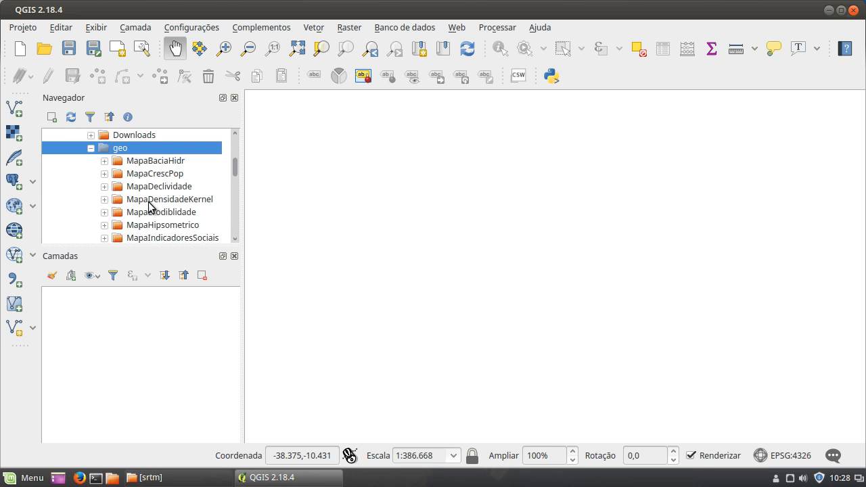
{"action": "scroll", "coordinate": [157, 204], "scroll_direction": "down", "scroll_amount": 1}
{"action": "double_click", "coordinate": [173, 188]}
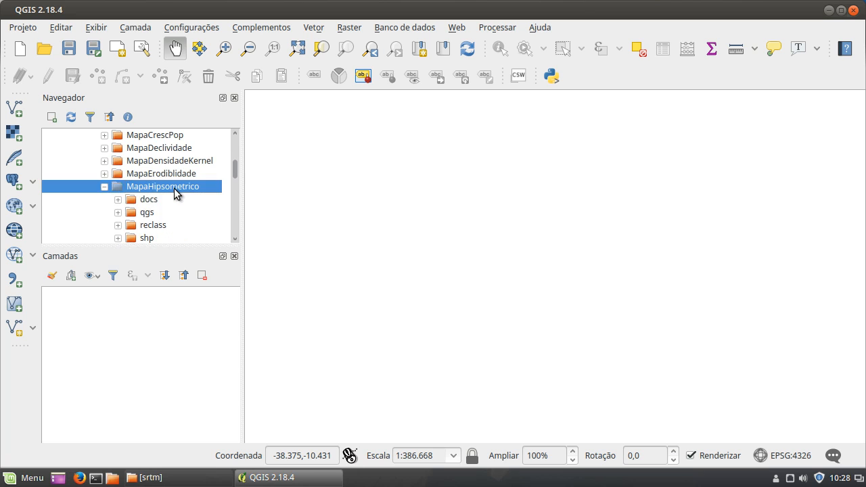
Expand the srtm folder inside MapaHipsometrico and add sergipe_utm24s_ok.tif to the map as a layer.
{"action": "scroll", "coordinate": [171, 186], "scroll_direction": "down", "scroll_amount": 3}
{"action": "scroll", "coordinate": [172, 187], "scroll_direction": "up", "scroll_amount": 1}
{"action": "double_click", "coordinate": [154, 173]}
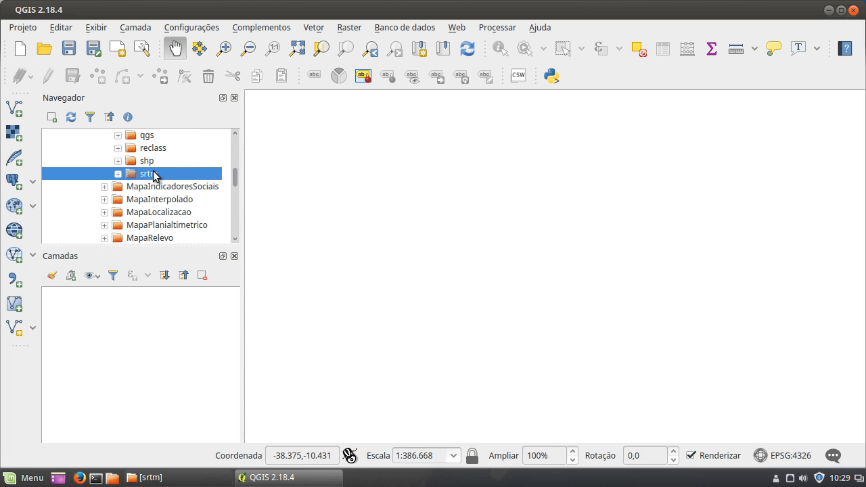
{"action": "scroll", "coordinate": [168, 188], "scroll_direction": "down", "scroll_amount": 2}
{"action": "scroll", "coordinate": [171, 190], "scroll_direction": "down", "scroll_amount": 2}
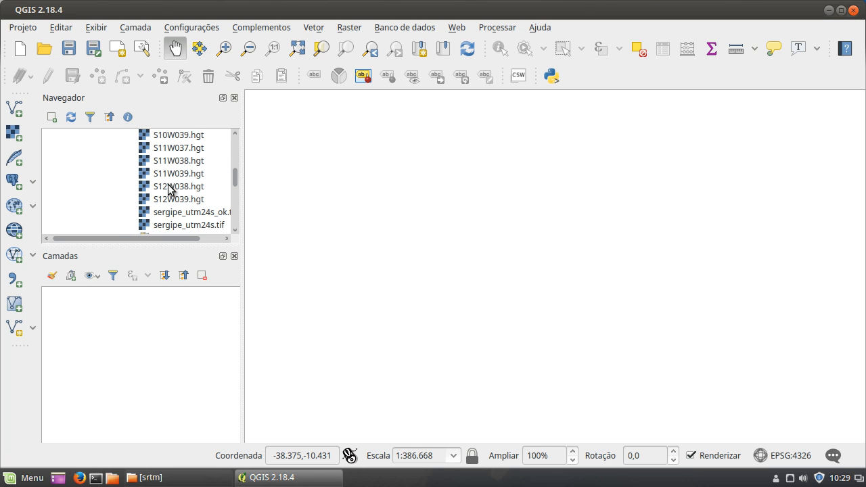
{"action": "left_click", "coordinate": [201, 178]}
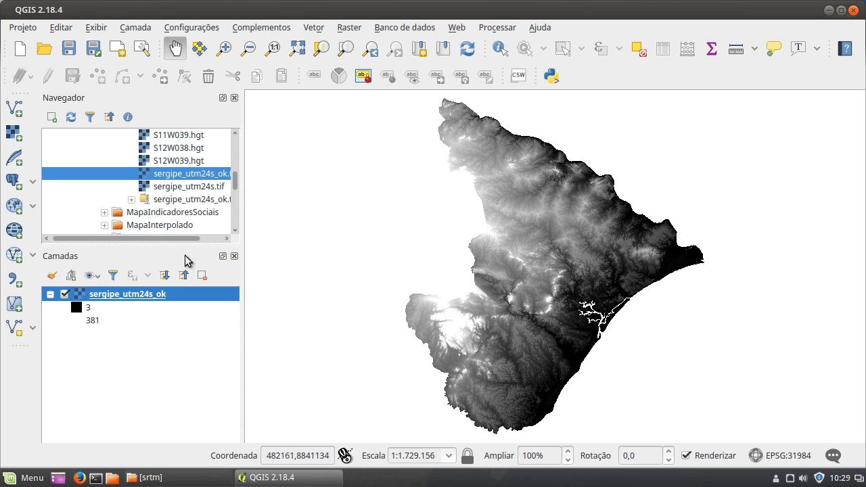
Load the sergipe_utm24s_ok layer's style limits using Mín / Máx with Real (mais lento) precision, and apply them.
{"action": "right_click", "coordinate": [160, 293]}
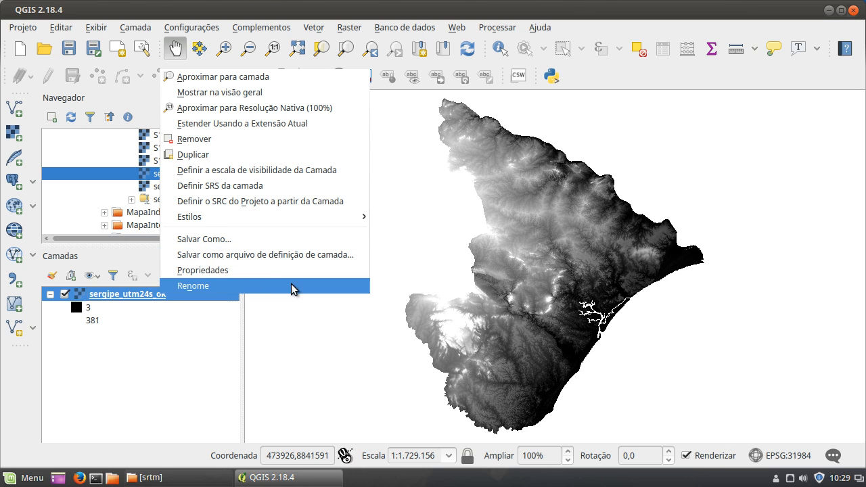
{"action": "left_click", "coordinate": [256, 272]}
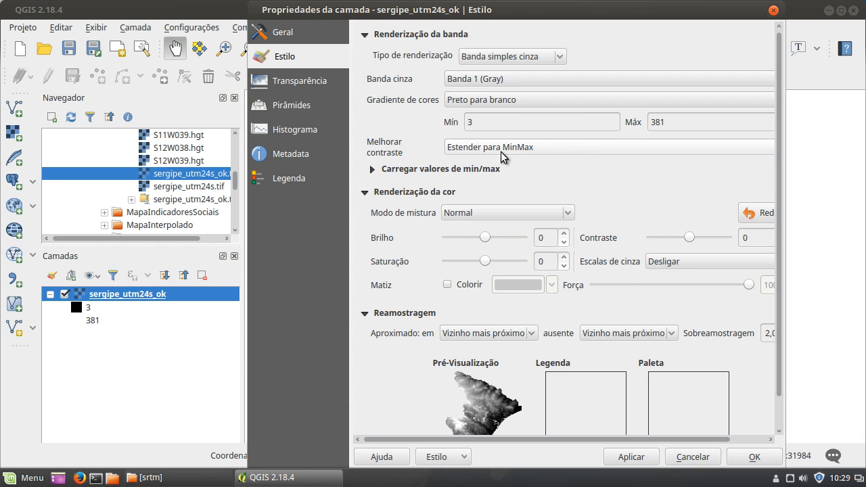
{"action": "left_click", "coordinate": [371, 169]}
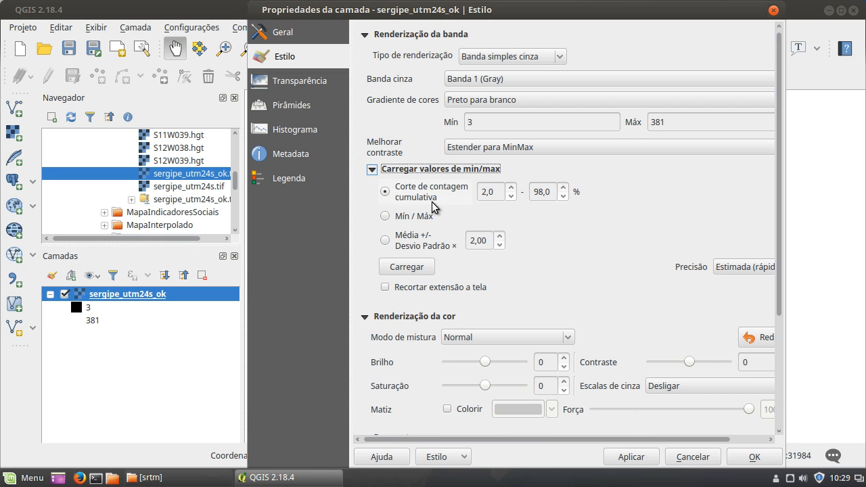
{"action": "left_click", "coordinate": [408, 217]}
{"action": "left_click_drag", "start_coordinate": [782, 351], "coordinate": [842, 352]}
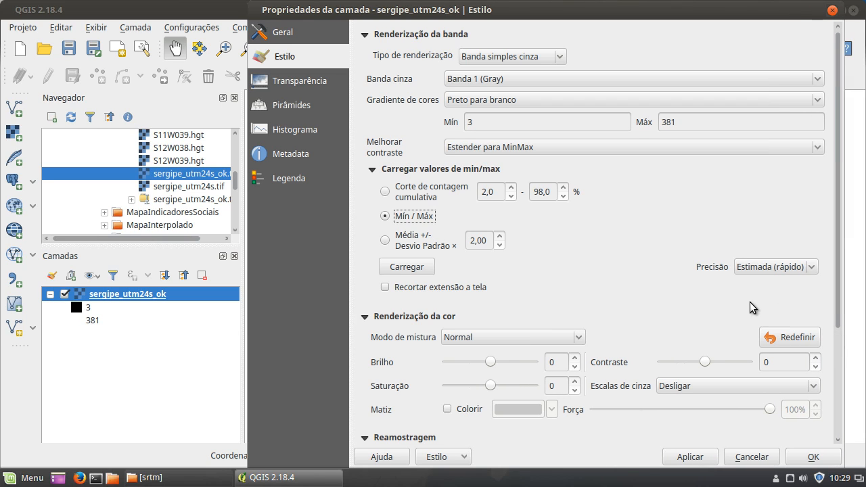
{"action": "left_click", "coordinate": [757, 267]}
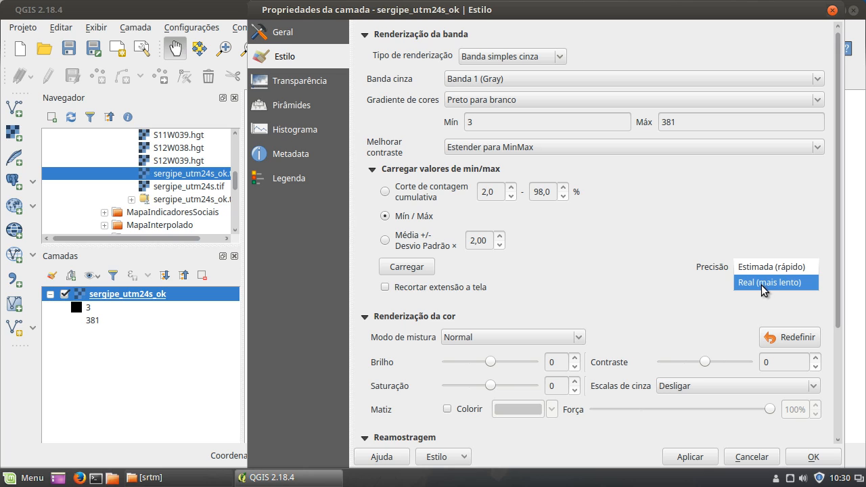
{"action": "left_click", "coordinate": [761, 285]}
{"action": "left_click", "coordinate": [408, 267]}
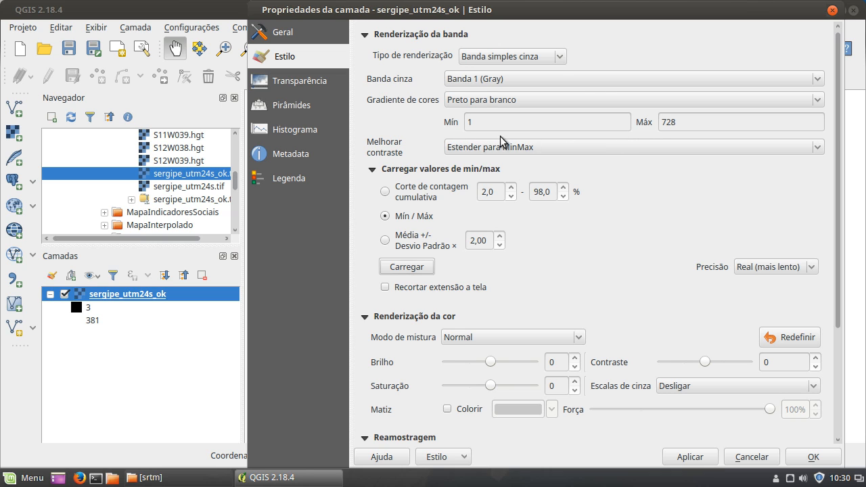
{"action": "left_click", "coordinate": [813, 457]}
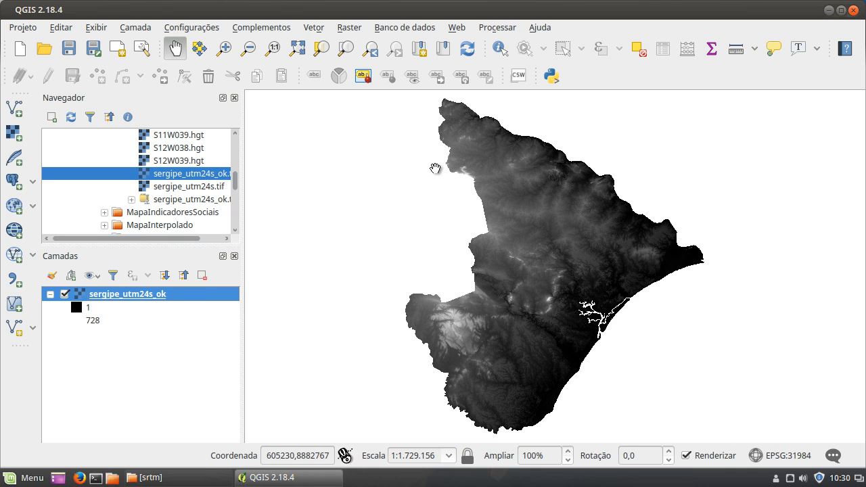
Examine the sergipe_utm24s_ok metadata for band statistics, dimensions, pixel size, no-data value, data type and CRS, and close the layer properties.
{"action": "right_click", "coordinate": [151, 299]}
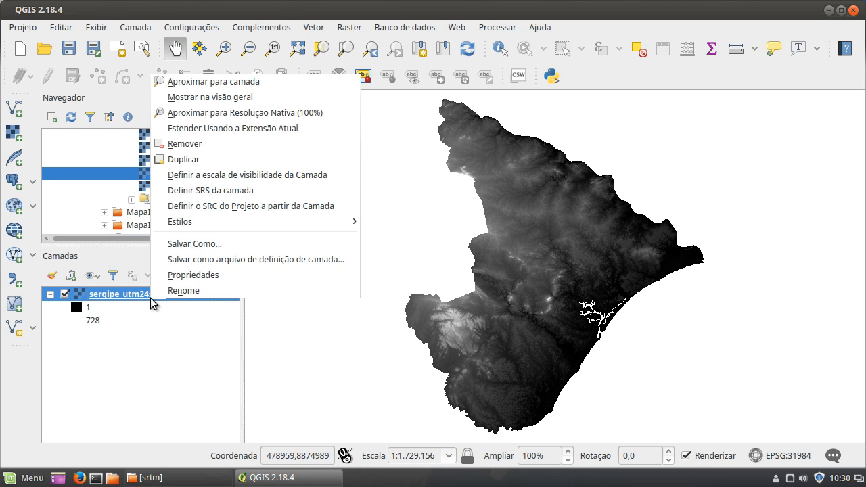
{"action": "left_click", "coordinate": [240, 275]}
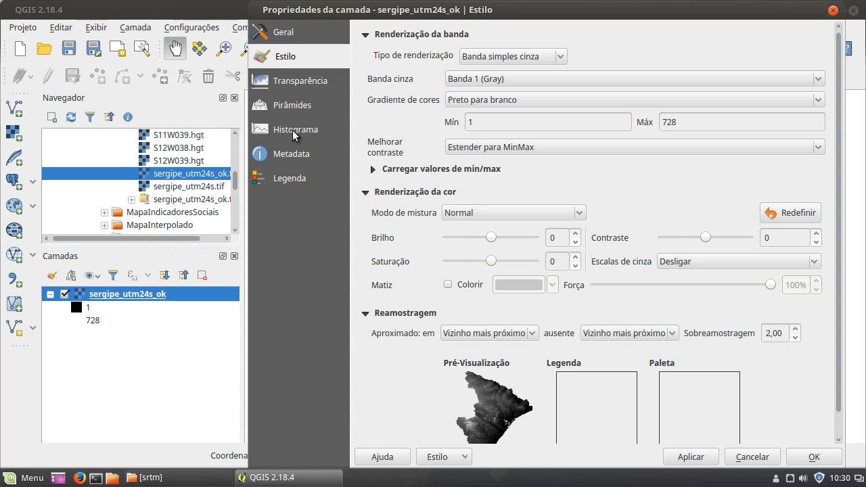
{"action": "left_click", "coordinate": [296, 156]}
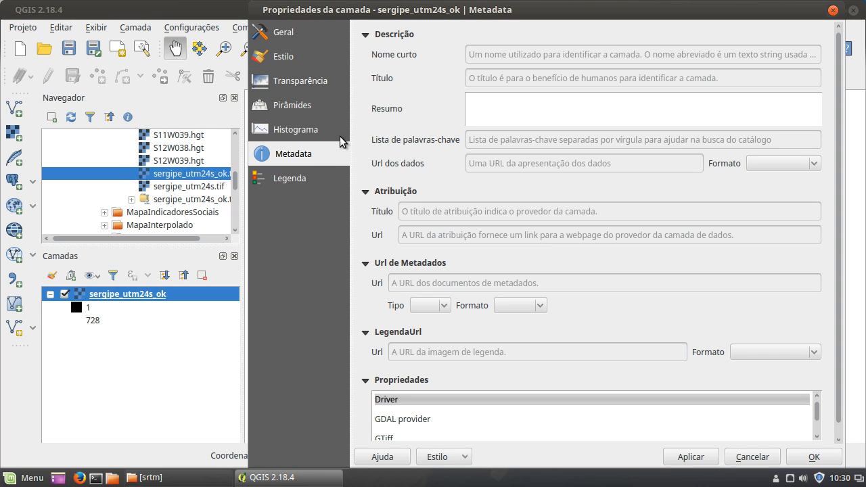
{"action": "left_click", "coordinate": [366, 34]}
{"action": "left_click", "coordinate": [365, 54]}
{"action": "left_click", "coordinate": [365, 75]}
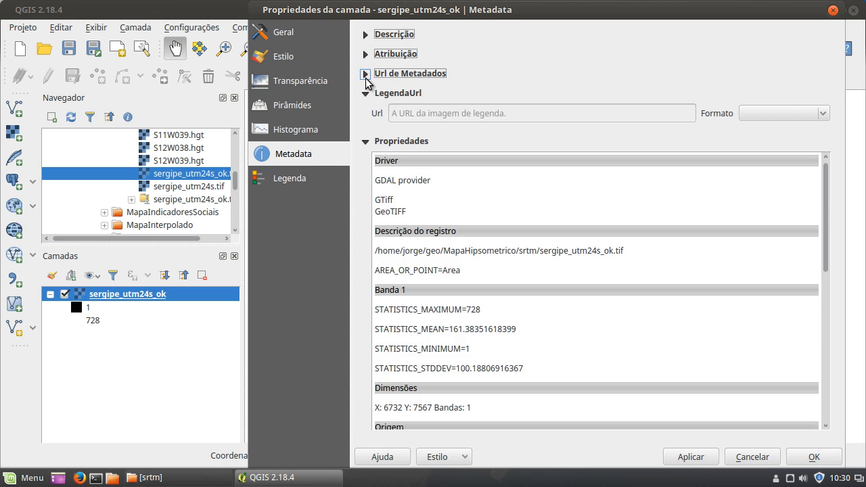
{"action": "left_click", "coordinate": [365, 93]}
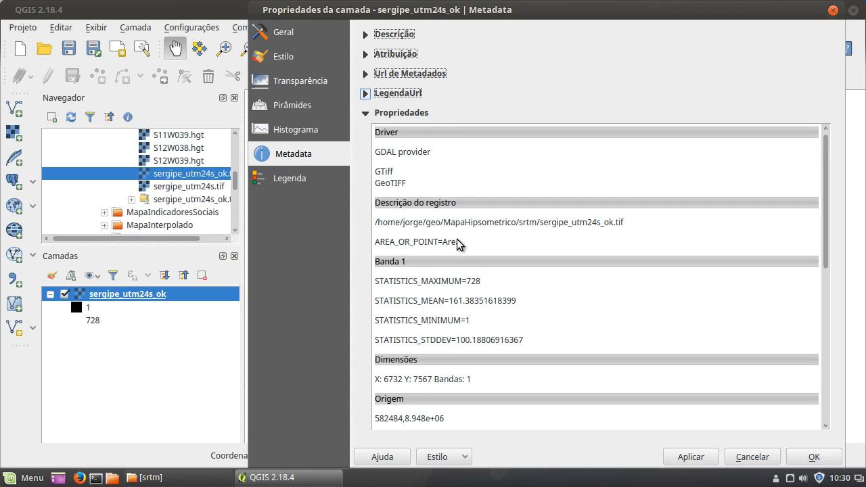
{"action": "scroll", "coordinate": [456, 308], "scroll_direction": "down", "scroll_amount": 1}
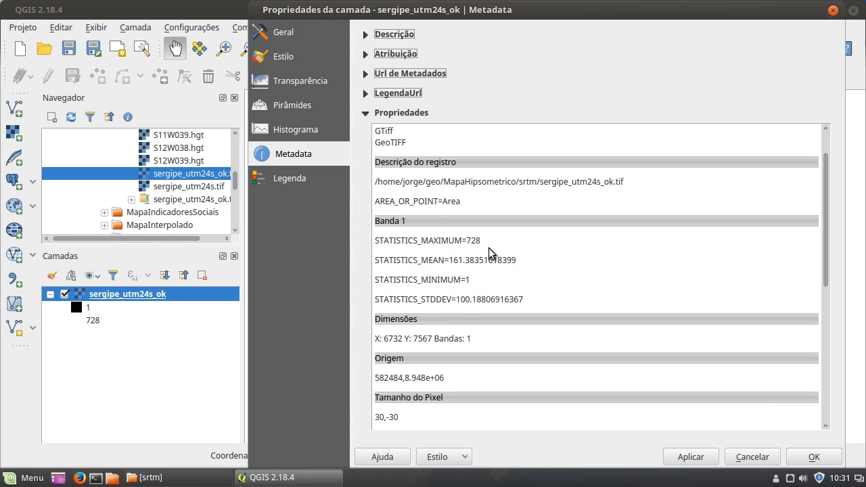
{"action": "scroll", "coordinate": [481, 296], "scroll_direction": "down", "scroll_amount": 2}
{"action": "scroll", "coordinate": [434, 292], "scroll_direction": "down", "scroll_amount": 2}
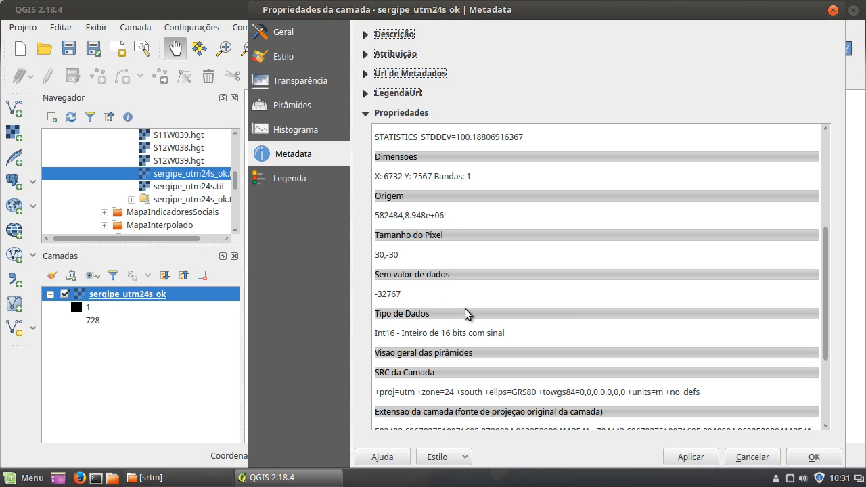
{"action": "scroll", "coordinate": [467, 335], "scroll_direction": "down", "scroll_amount": 2}
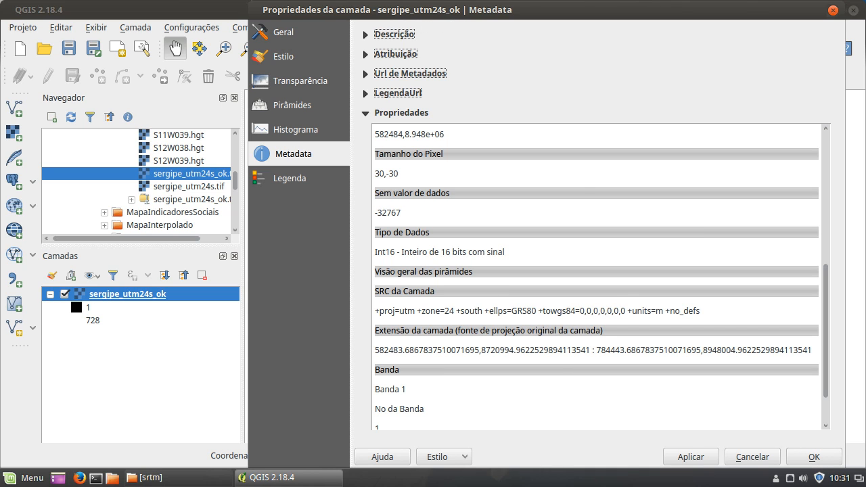
{"action": "left_click", "coordinate": [811, 458]}
{"action": "scroll", "coordinate": [340, 224], "scroll_direction": "up", "scroll_amount": 2}
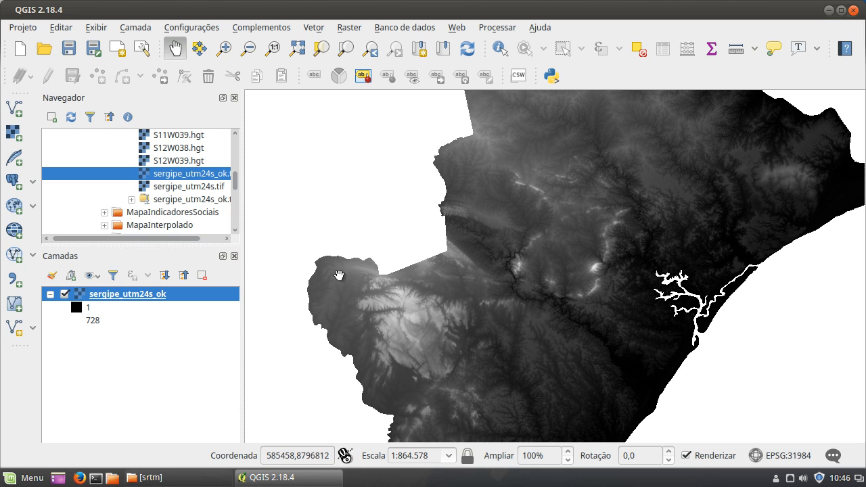
Switch to the file manager and open Mapa_hipsometrico_RS.png from the MapaHipsometrico/docs folder.
{"action": "left_click", "coordinate": [152, 480]}
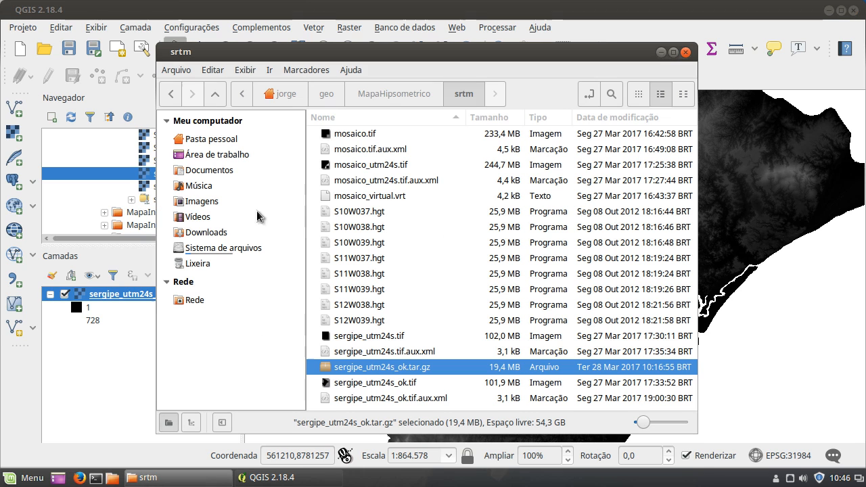
{"action": "left_click", "coordinate": [394, 95]}
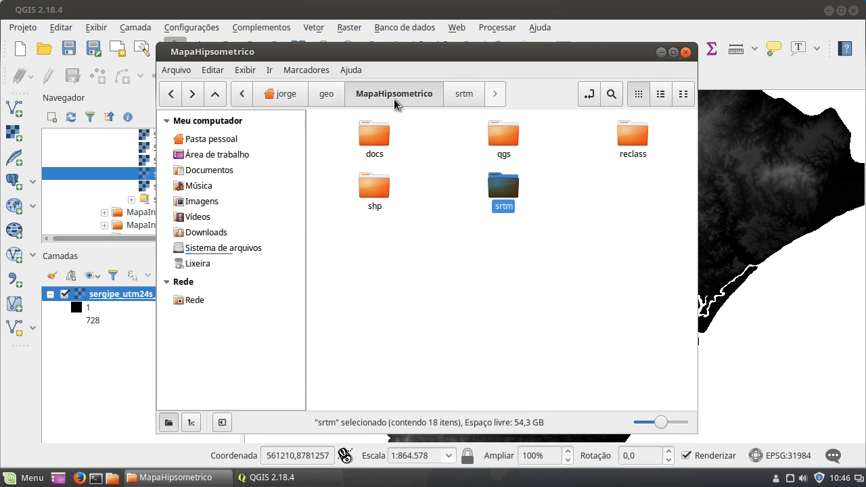
{"action": "left_click", "coordinate": [383, 139]}
{"action": "double_click", "coordinate": [383, 140]}
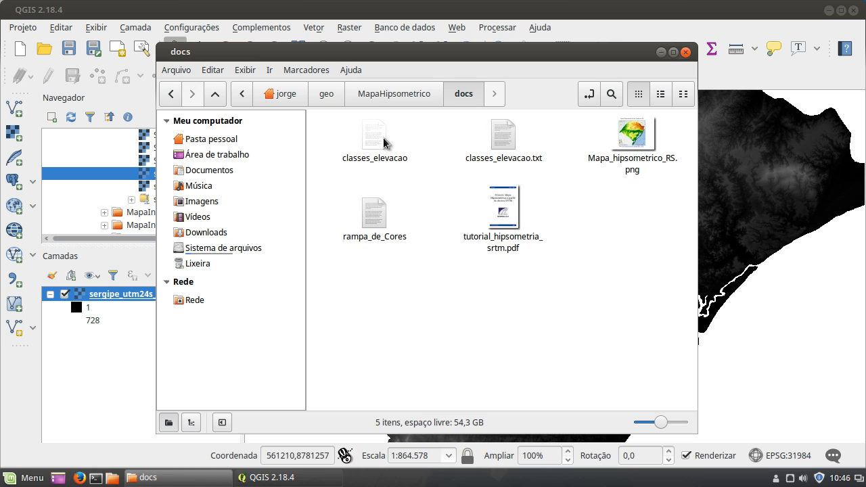
{"action": "left_click", "coordinate": [630, 139]}
{"action": "double_click", "coordinate": [630, 140]}
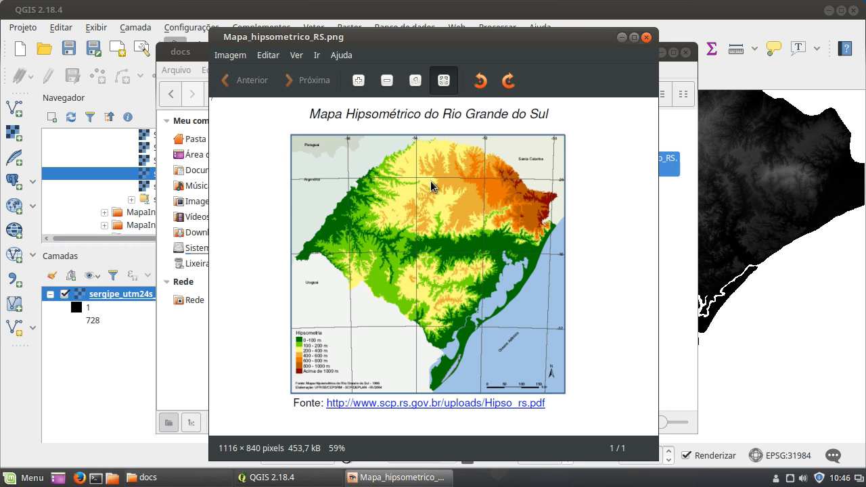
Examine the elevation classes in the map's Hipsometria legend close up, close the image, and minimise the file manager.
{"action": "scroll", "coordinate": [369, 316], "scroll_direction": "up", "scroll_amount": 2}
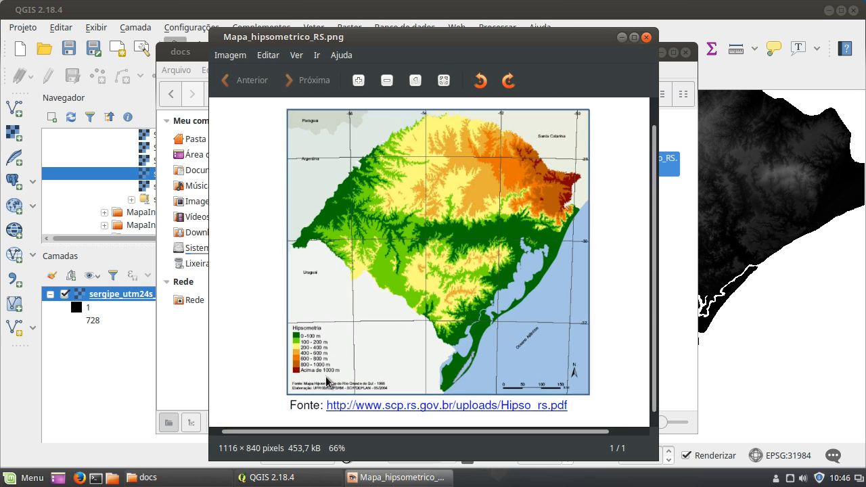
{"action": "scroll", "coordinate": [313, 367], "scroll_direction": "up", "scroll_amount": 6}
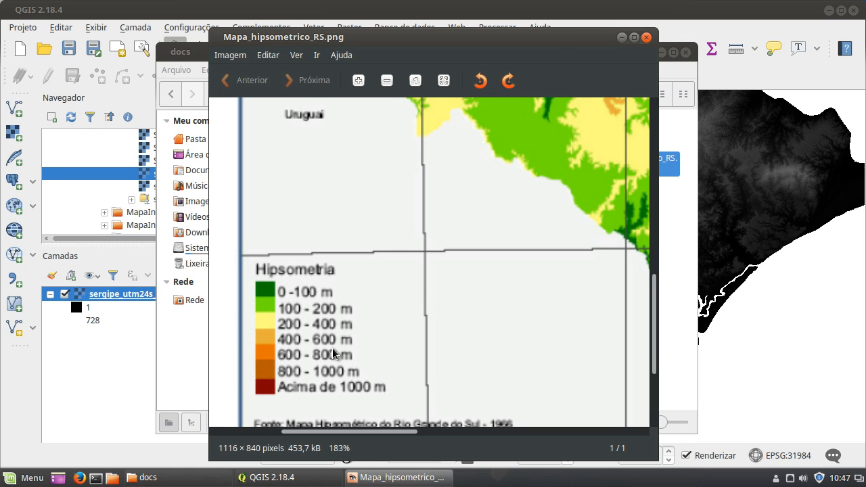
{"action": "scroll", "coordinate": [342, 337], "scroll_direction": "down", "scroll_amount": 1}
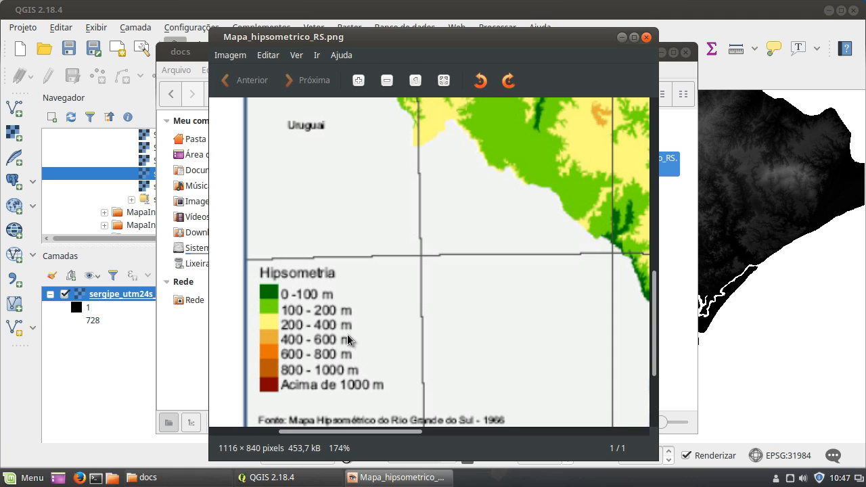
{"action": "left_click", "coordinate": [647, 37]}
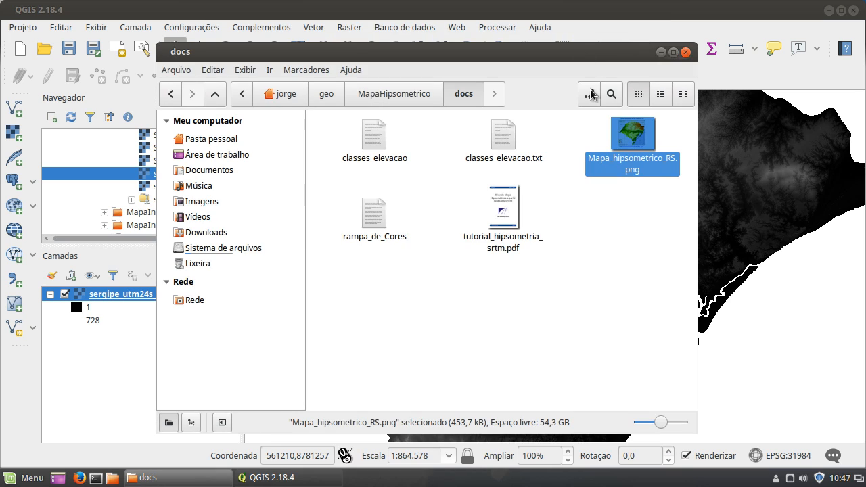
{"action": "left_click", "coordinate": [660, 52]}
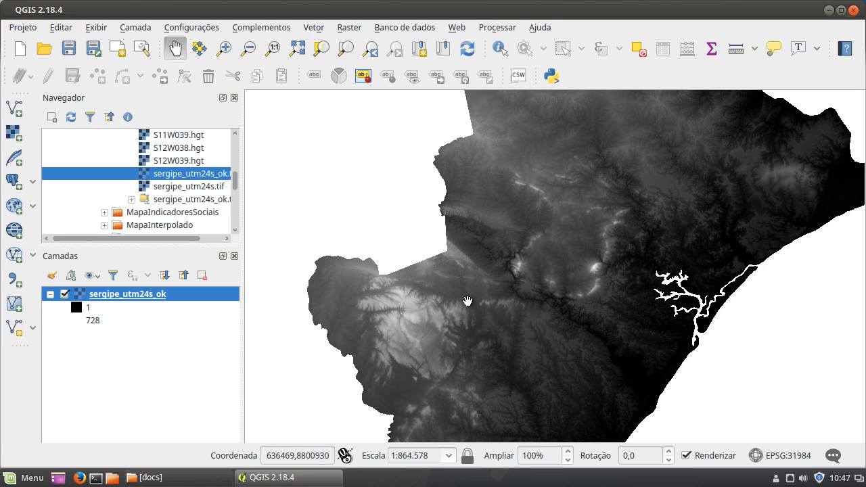
Open the processing toolbox, search it for r.recode, and select the GRASS GIS 7 algorithm.
{"action": "left_click", "coordinate": [492, 31]}
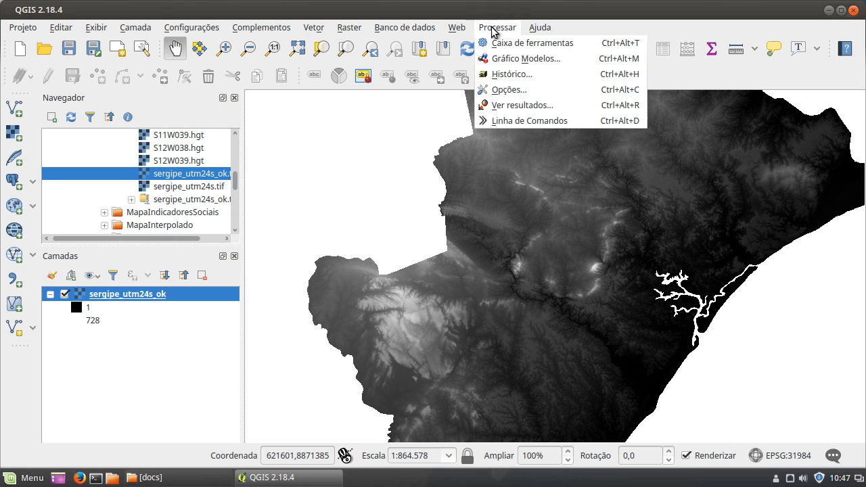
{"action": "left_click", "coordinate": [570, 43]}
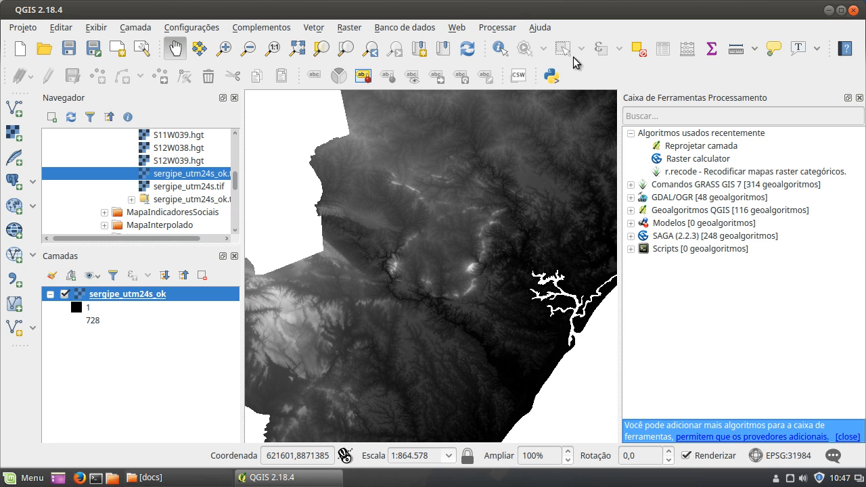
{"action": "left_click", "coordinate": [655, 120]}
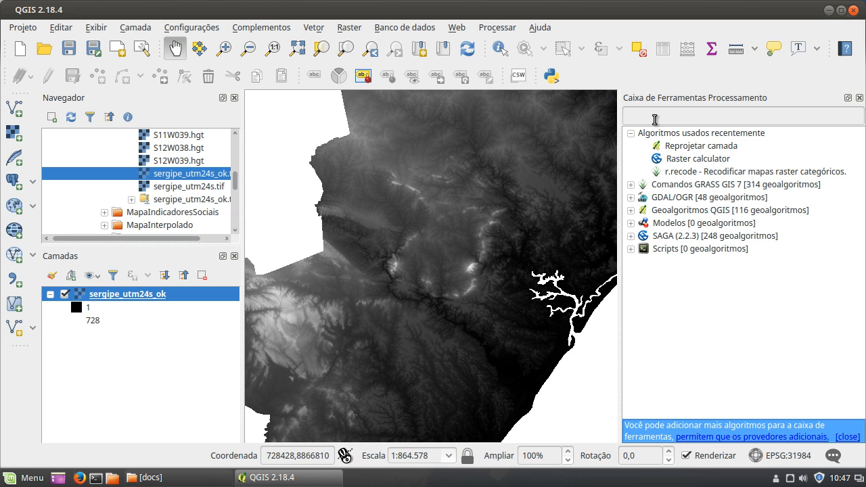
{"action": "type", "text": "r"}
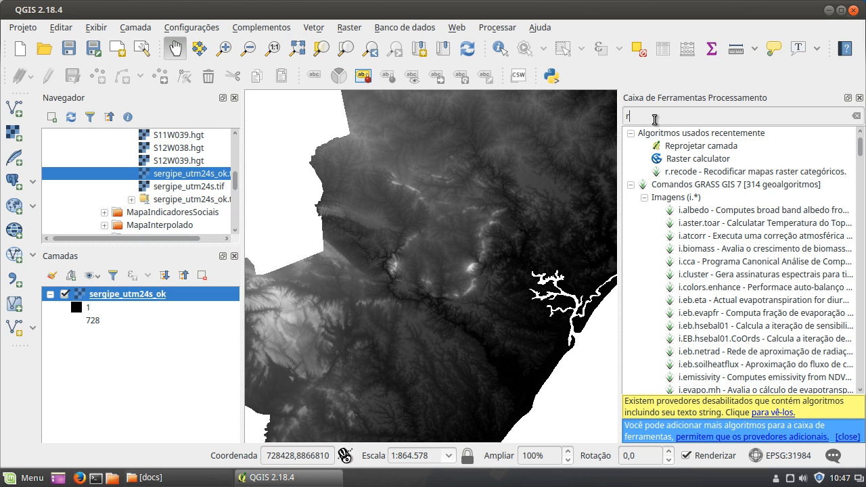
{"action": "type", "text": ".recode"}
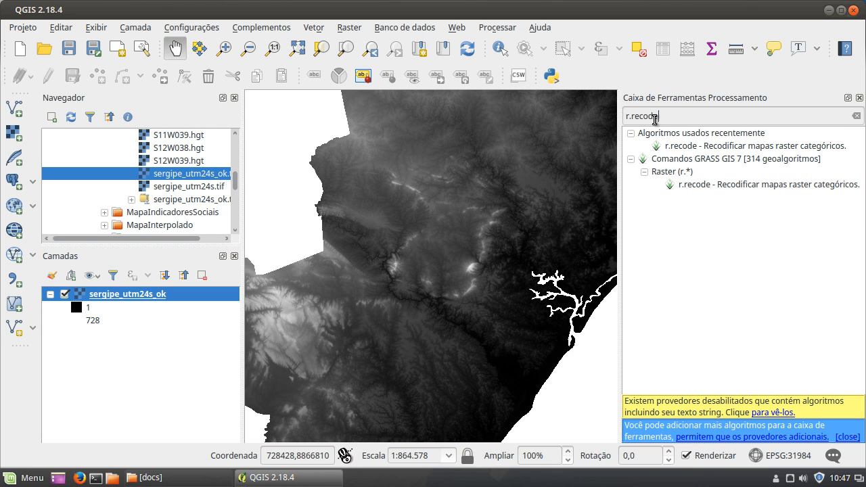
{"action": "left_click", "coordinate": [706, 186]}
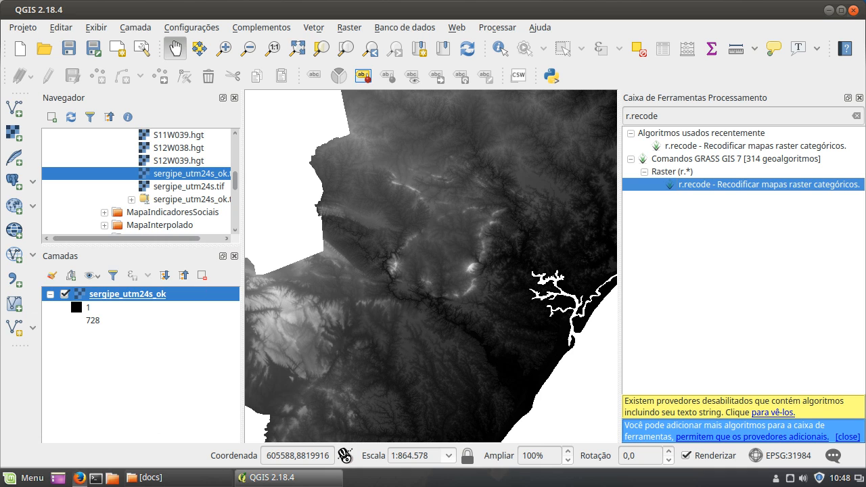
Start a new document in the text editor with the recode rules 1:100:1 and 100.000001:200:2 on separate lines.
{"action": "left_click", "coordinate": [27, 477]}
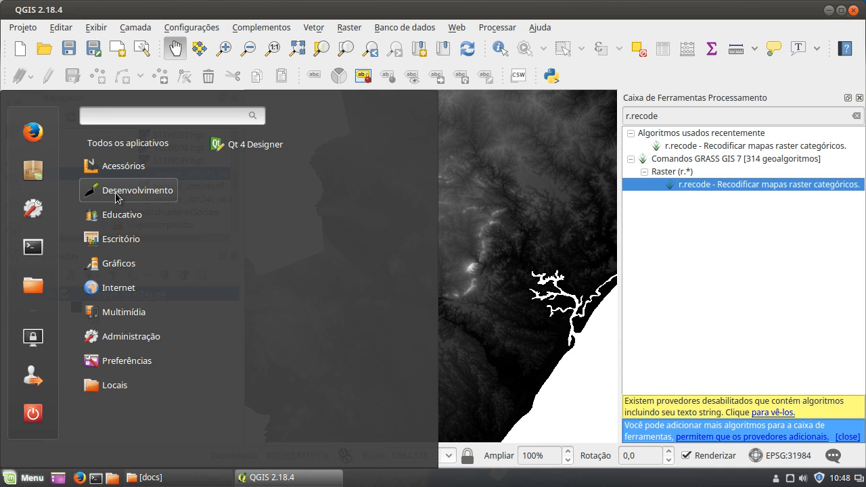
{"action": "mouse_move", "coordinate": [139, 168]}
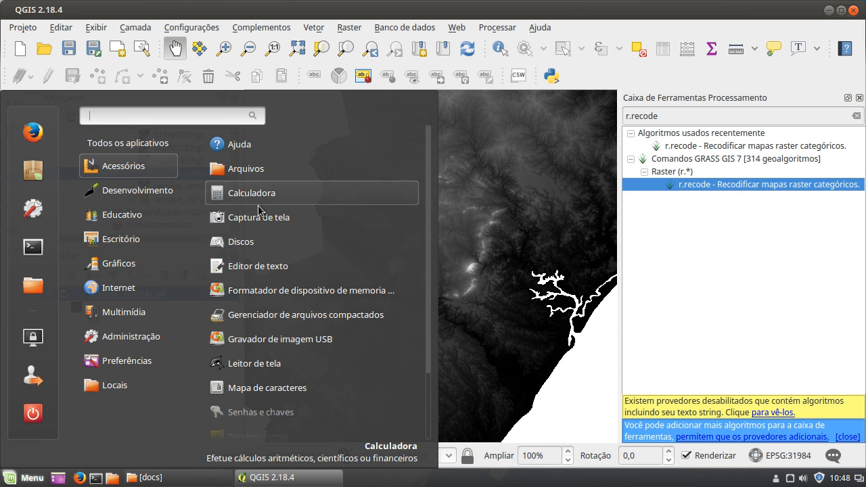
{"action": "left_click", "coordinate": [313, 264]}
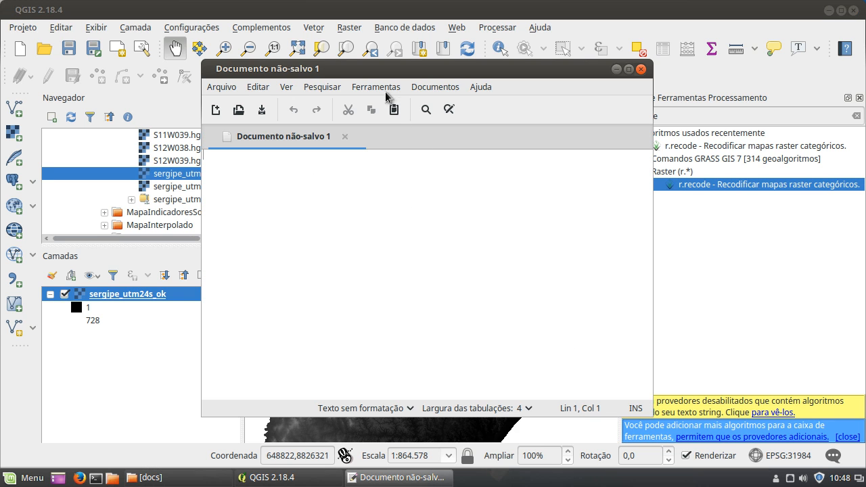
{"action": "left_click_drag", "start_coordinate": [391, 70], "coordinate": [556, 92]}
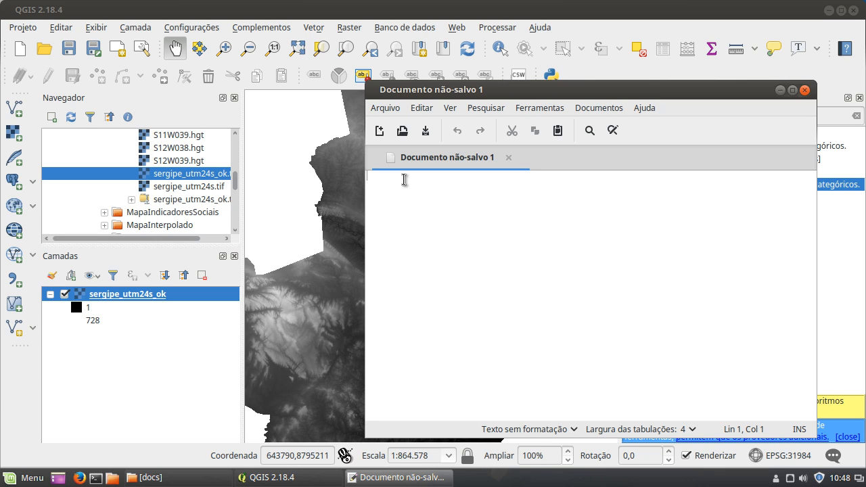
{"action": "type", "text": "100"}
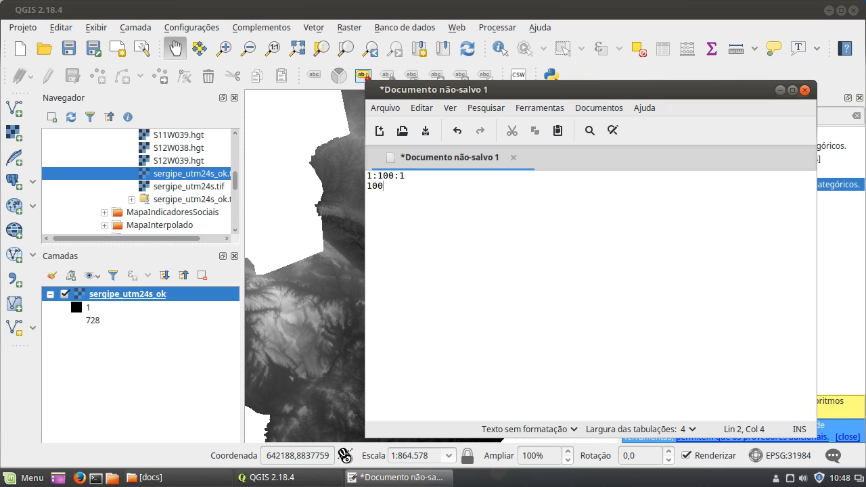
{"action": "type", "text": "0001:200:2"}
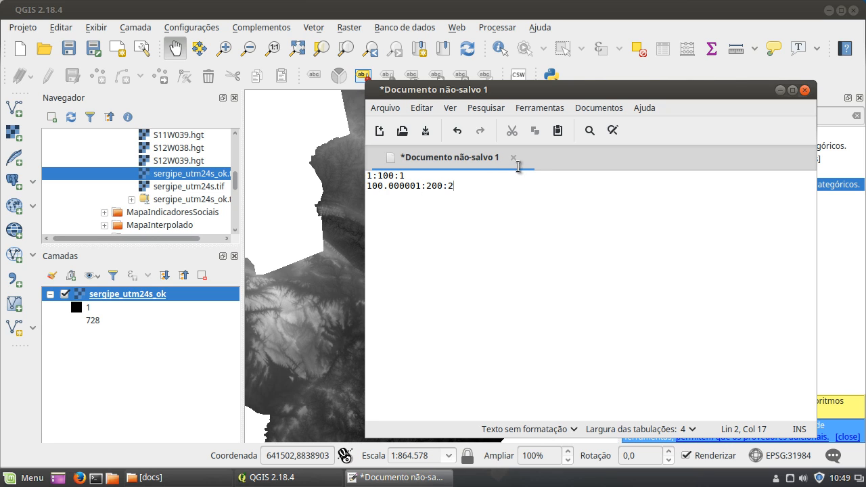
{"action": "left_click_drag", "start_coordinate": [579, 92], "coordinate": [351, 103]}
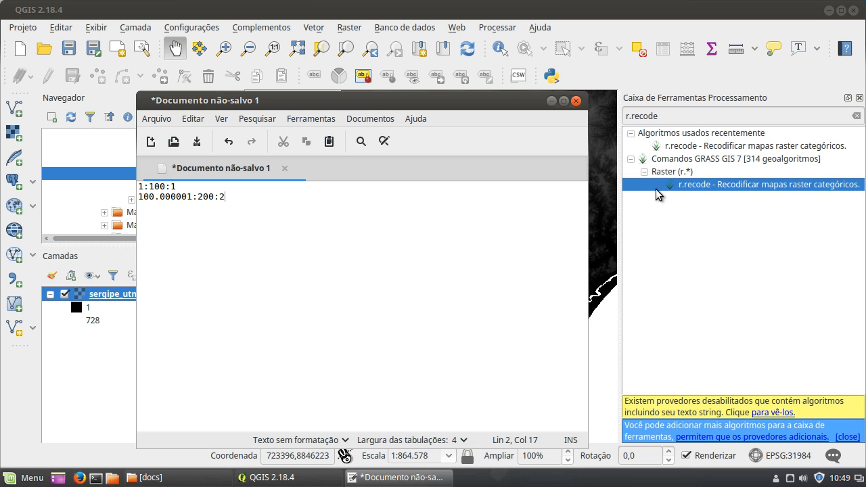
{"action": "left_click_drag", "start_coordinate": [359, 89], "coordinate": [442, 67]}
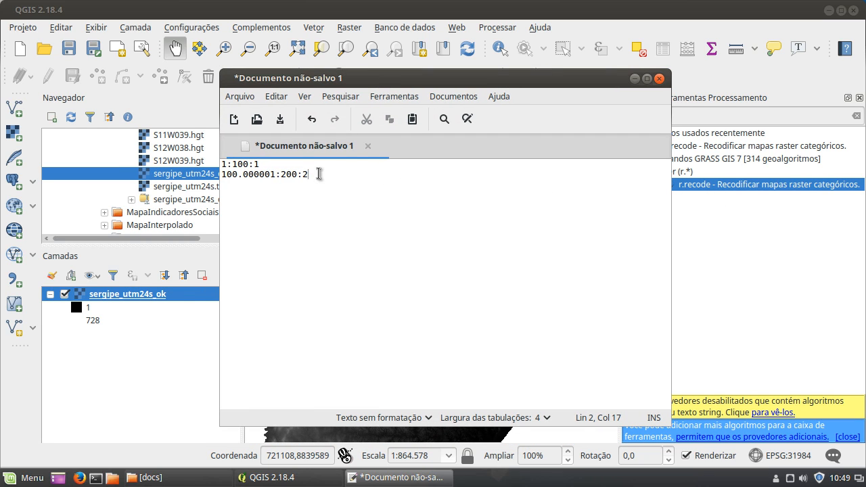
Duplicate the 100.000001:200:2 rule on a third line and change its lower limit to 200.000001.
{"action": "left_click_drag", "start_coordinate": [318, 175], "coordinate": [160, 182]}
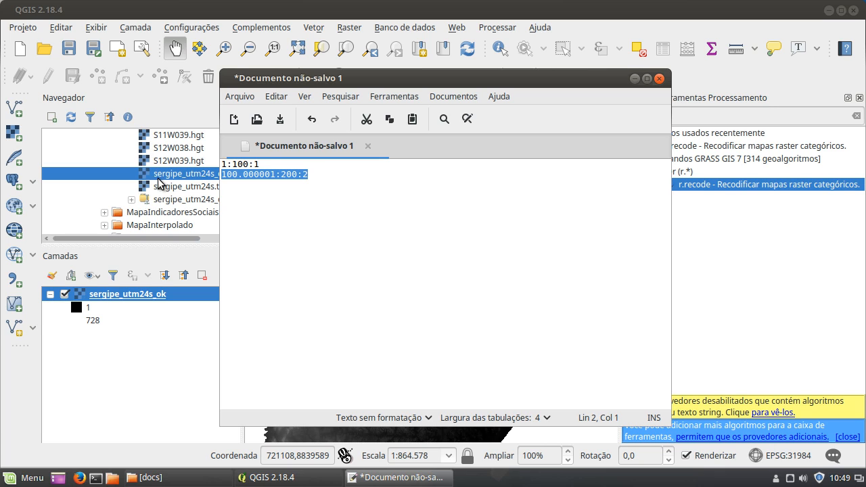
{"action": "left_click", "coordinate": [334, 164]}
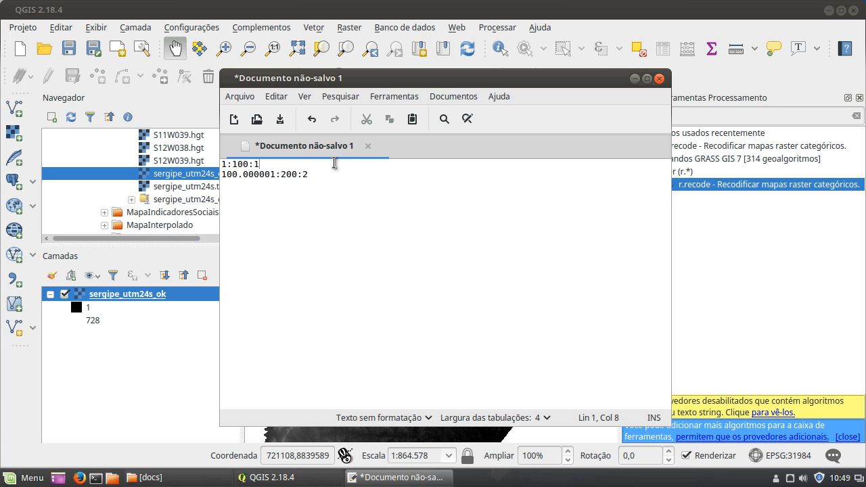
{"action": "left_click", "coordinate": [319, 177]}
{"action": "key", "text": "Return"}
{"action": "type", "text": "100.000001:200:2"}
{"action": "key", "text": "Home"}
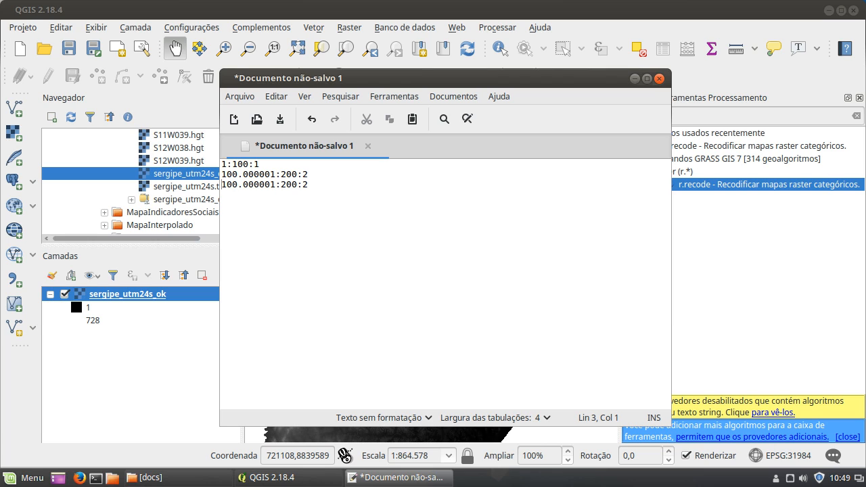
{"action": "type", "text": "2"}
{"action": "key", "text": "Delete"}
{"action": "key", "text": "Right"}
{"action": "key", "text": "Right"}
{"action": "key", "text": "Right"}
{"action": "key", "text": "Right"}
{"action": "key", "text": "Right"}
{"action": "key", "text": "Right"}
{"action": "key", "text": "Right"}
{"action": "key", "text": "Right"}
{"action": "key", "text": "Right"}
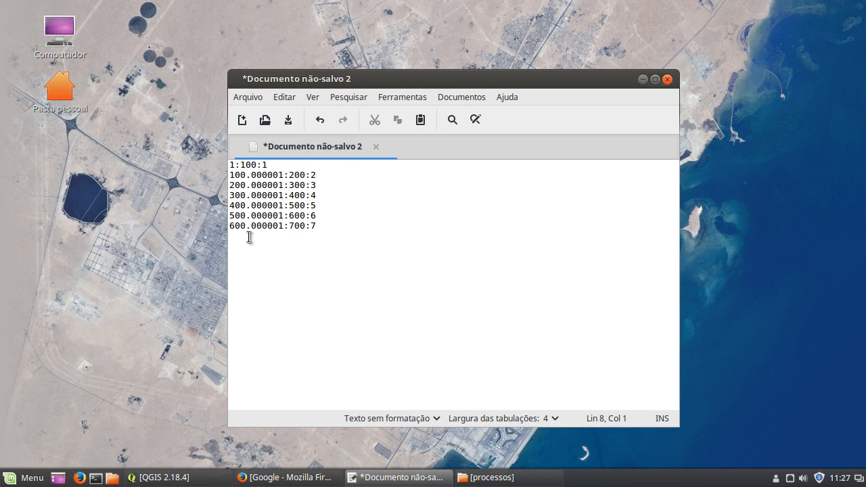
Add a final recode rule 700.000001:*:8 below the 600.000001:700:7 line.
{"action": "type", "text": "100.000001:200:2"}
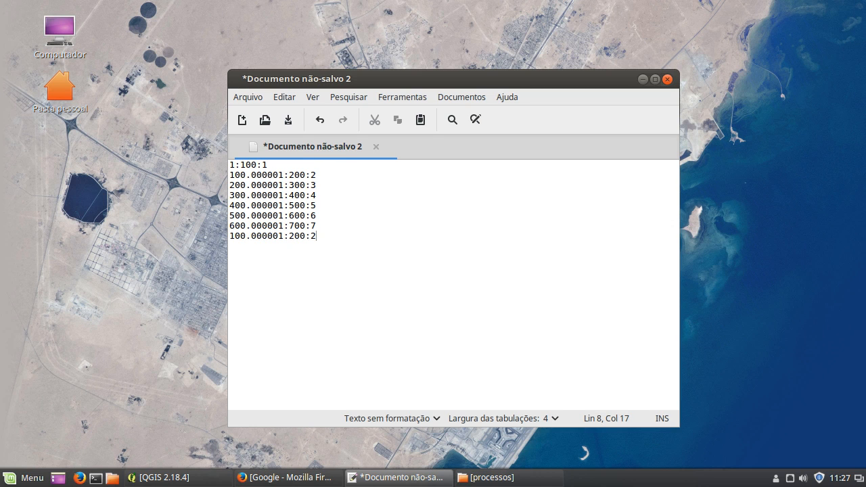
{"action": "mouse_move", "coordinate": [230, 236]}
{"action": "left_mouse_down"}
{"action": "mouse_move", "coordinate": [238, 236]}
{"action": "mouse_move", "coordinate": [230, 236]}
{"action": "left_mouse_up"}
{"action": "left_click", "coordinate": [234, 236]}
{"action": "type", "text": "7"}
{"action": "left_click_drag", "start_coordinate": [306, 236], "coordinate": [293, 240]}
{"action": "type", "text": "*"}
{"action": "left_click_drag", "start_coordinate": [301, 236], "coordinate": [329, 239]}
{"action": "type", "text": "8"}
Save the rules as sergipe_classes.txt in geo/MapaHipsometrico/processos, replacing the existing file, and close the text editor.
{"action": "left_click", "coordinate": [245, 100]}
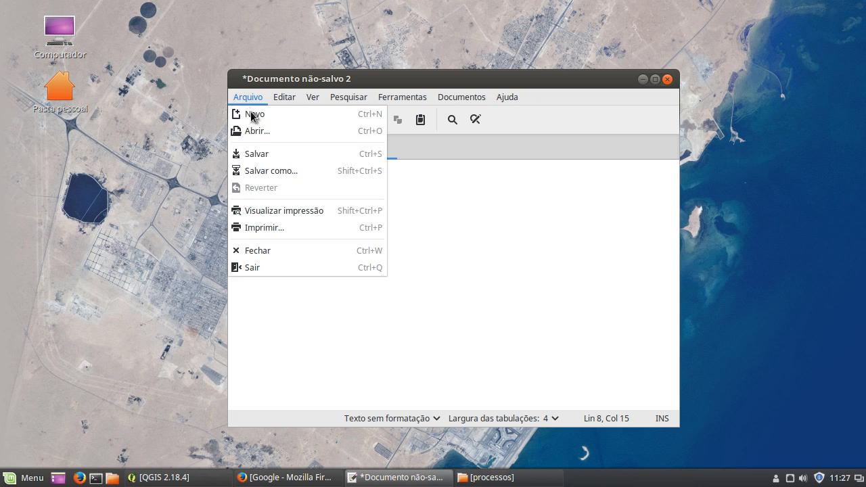
{"action": "left_click", "coordinate": [293, 173]}
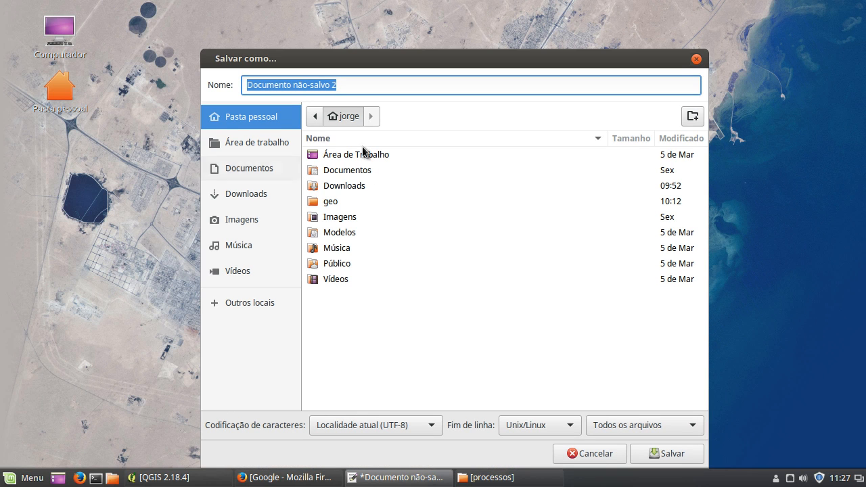
{"action": "double_click", "coordinate": [331, 203]}
{"action": "double_click", "coordinate": [373, 198]}
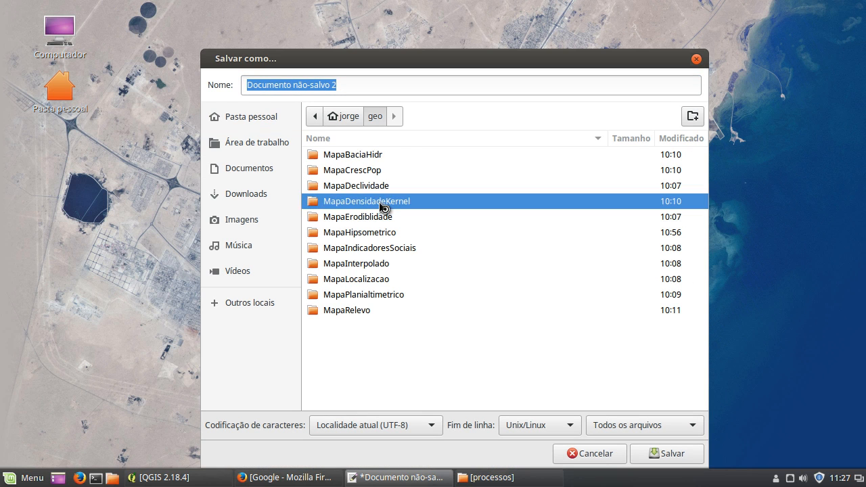
{"action": "left_click", "coordinate": [377, 120]}
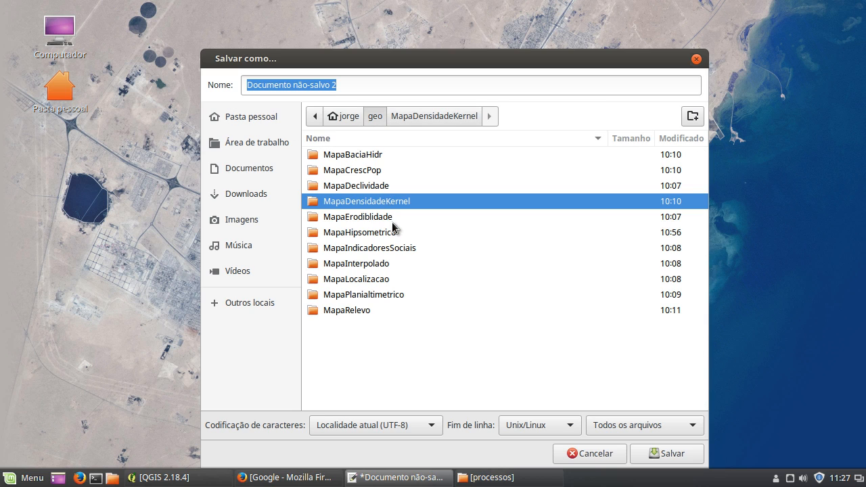
{"action": "double_click", "coordinate": [392, 233]}
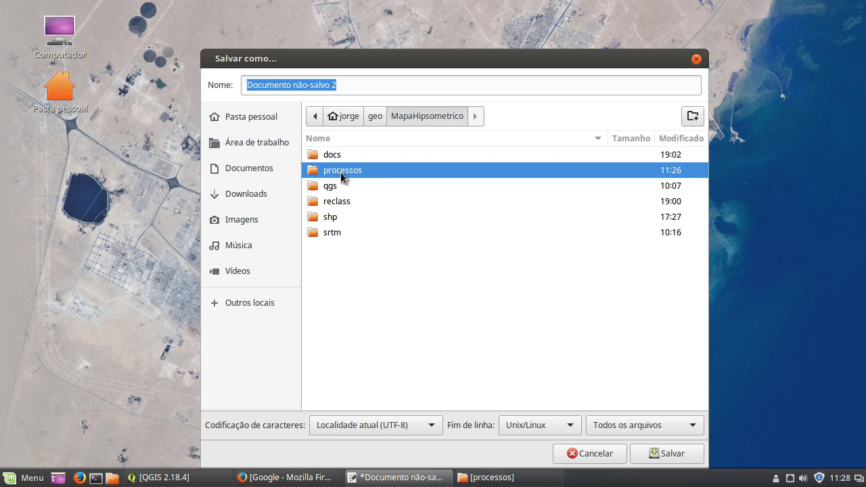
{"action": "double_click", "coordinate": [340, 171]}
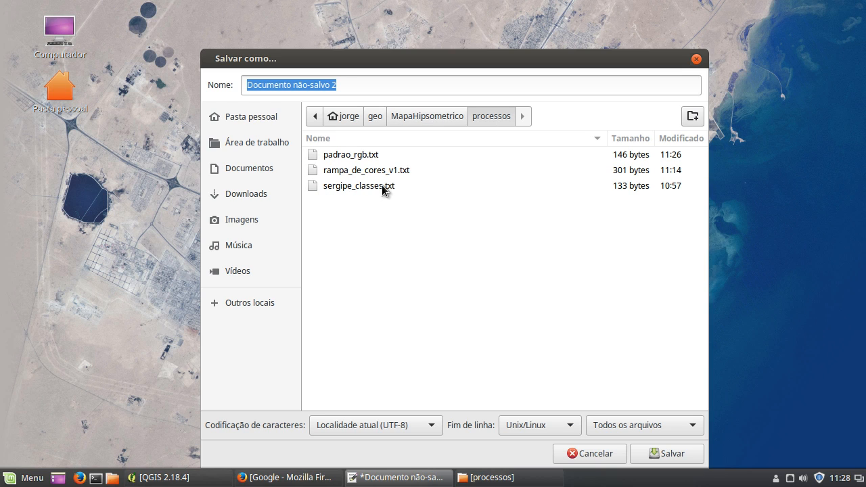
{"action": "left_click", "coordinate": [382, 185]}
{"action": "left_click", "coordinate": [658, 452]}
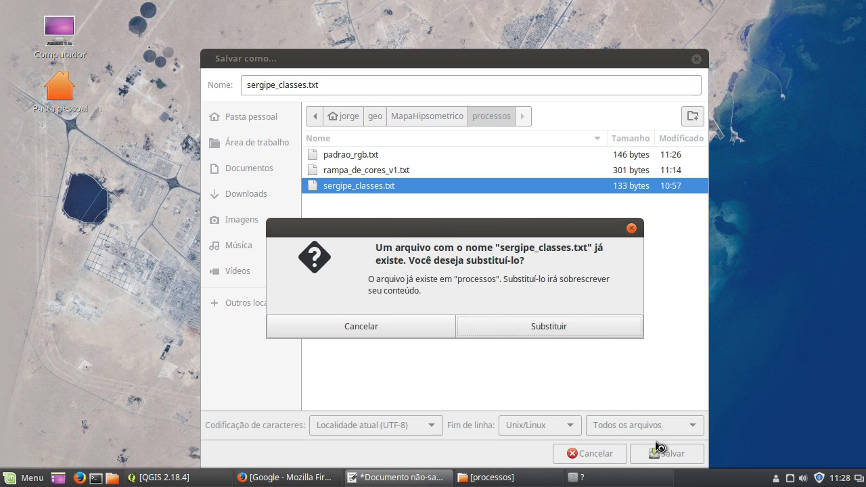
{"action": "left_click", "coordinate": [523, 319]}
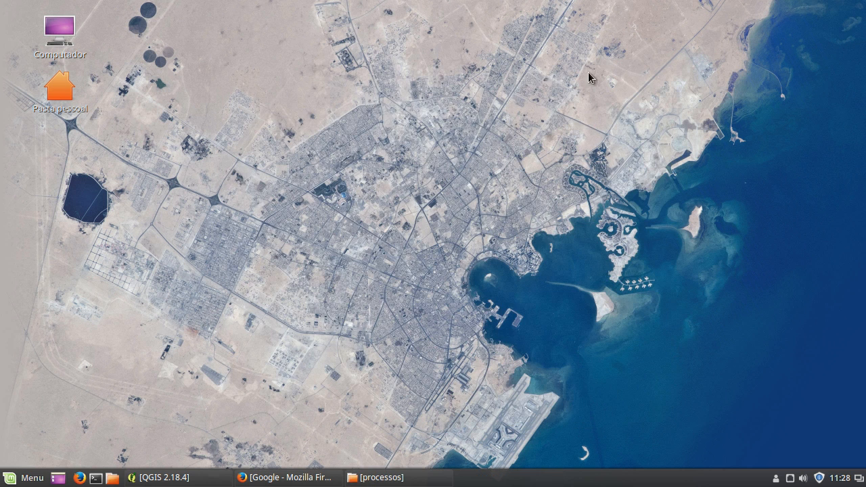
{"action": "left_click", "coordinate": [667, 80]}
Switch to QGIS and open the r.recode algorithm from the processing toolbox.
{"action": "mouse_move", "coordinate": [379, 477]}
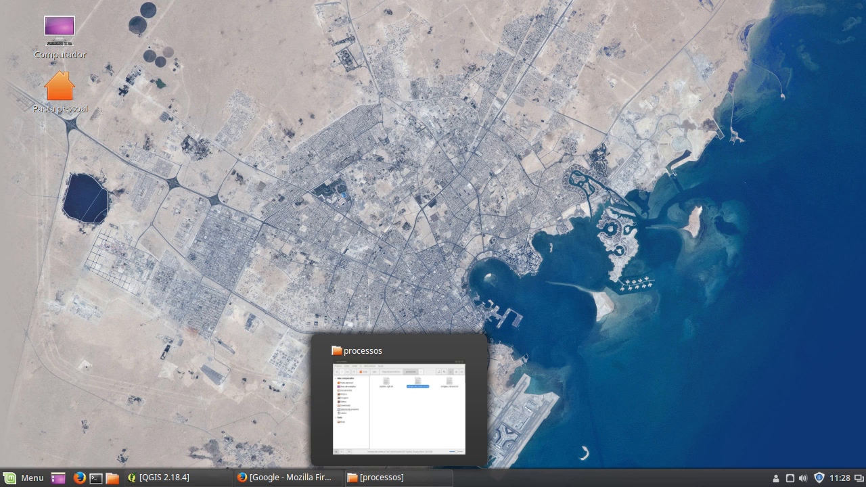
{"action": "left_click", "coordinate": [194, 479]}
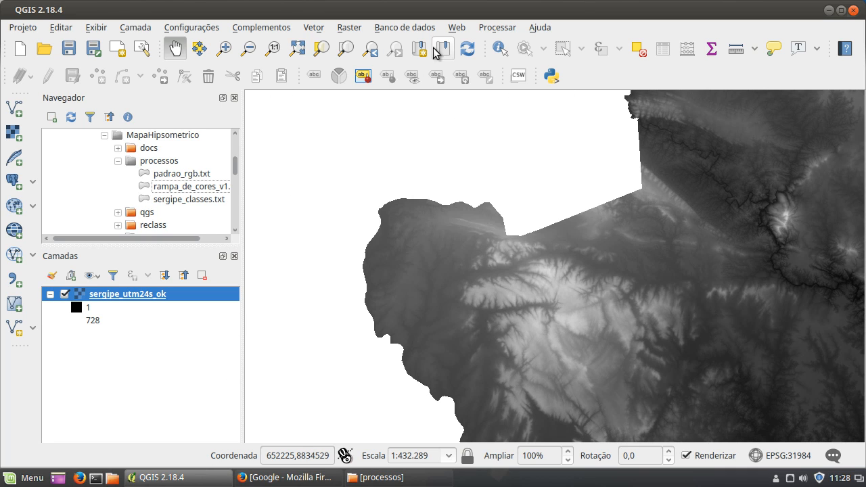
{"action": "left_click", "coordinate": [513, 31]}
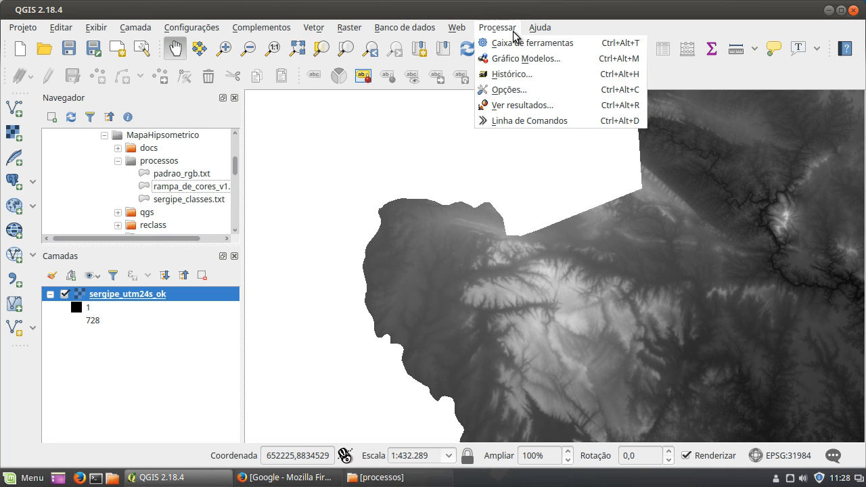
{"action": "left_click", "coordinate": [507, 43]}
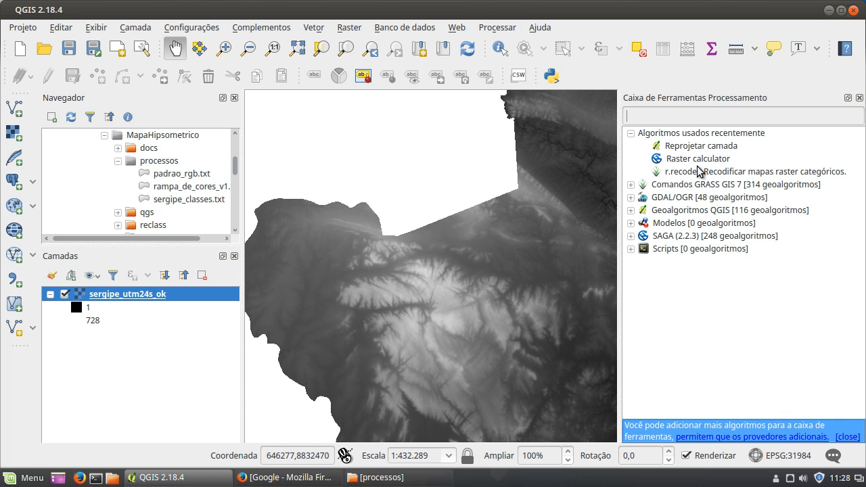
{"action": "left_click", "coordinate": [718, 173]}
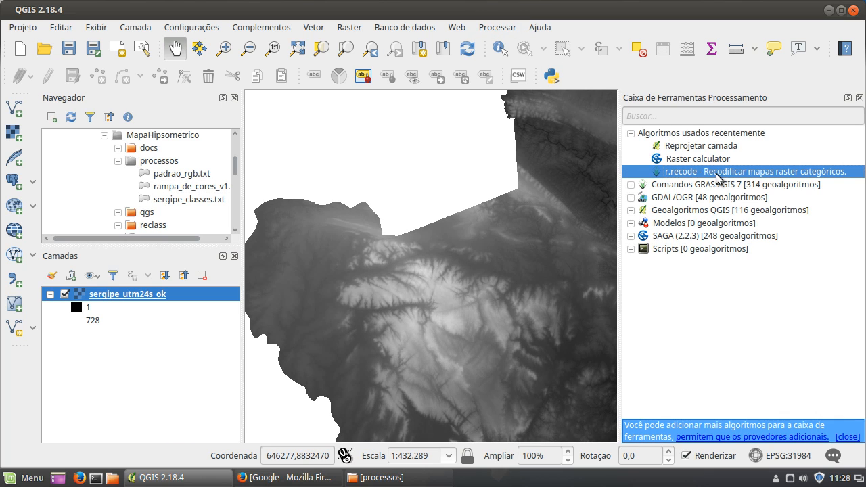
{"action": "double_click", "coordinate": [705, 171]}
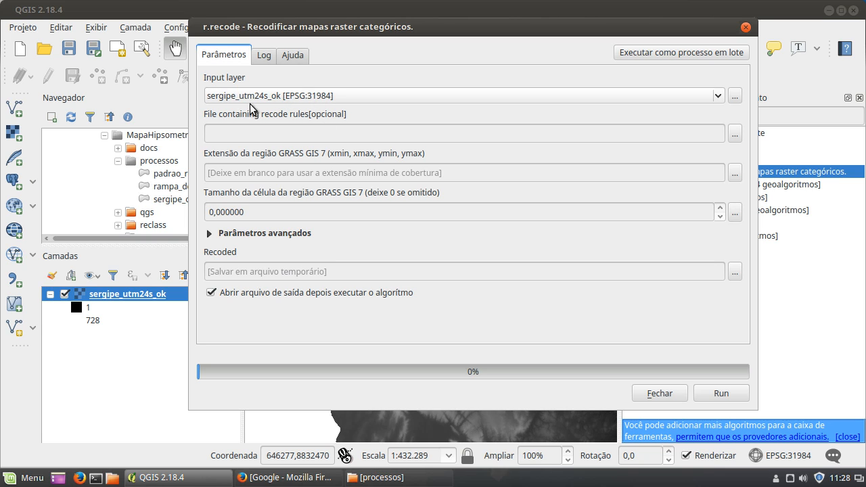
Choose sergipe_classes.txt from the processos folder as the recode rules file and disable opening the output after the algorithm runs.
{"action": "left_click", "coordinate": [735, 134]}
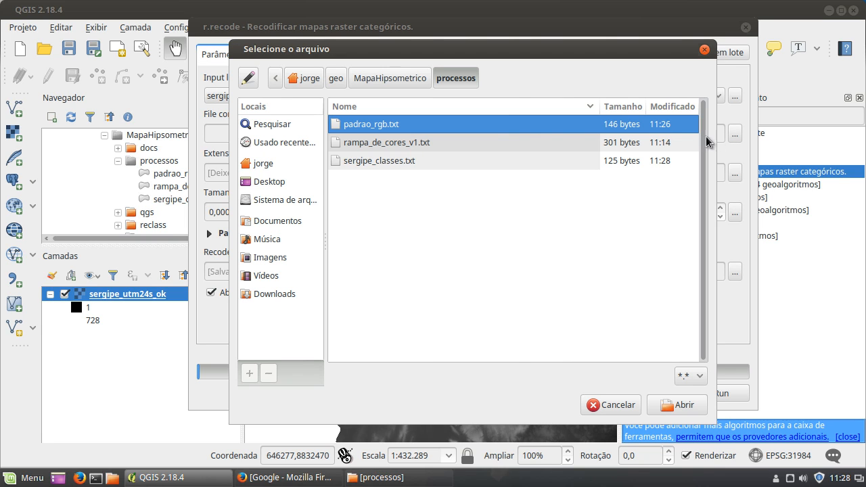
{"action": "left_click", "coordinate": [365, 162]}
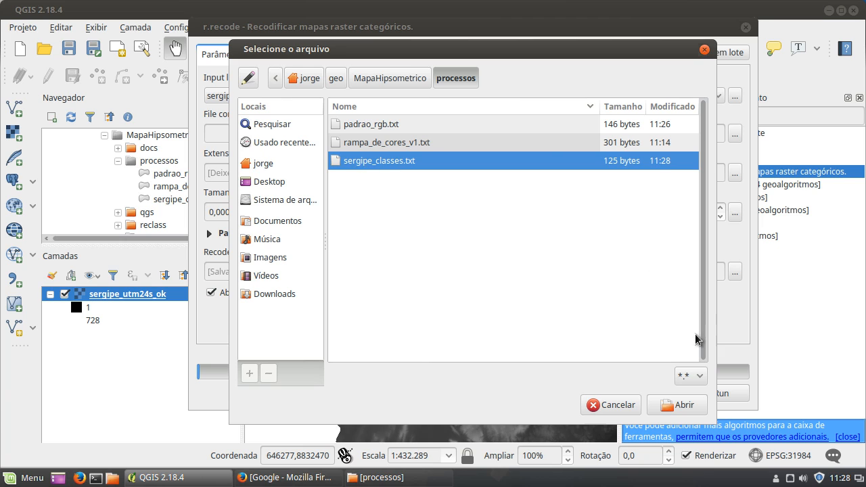
{"action": "left_click", "coordinate": [677, 404]}
{"action": "left_click", "coordinate": [257, 298]}
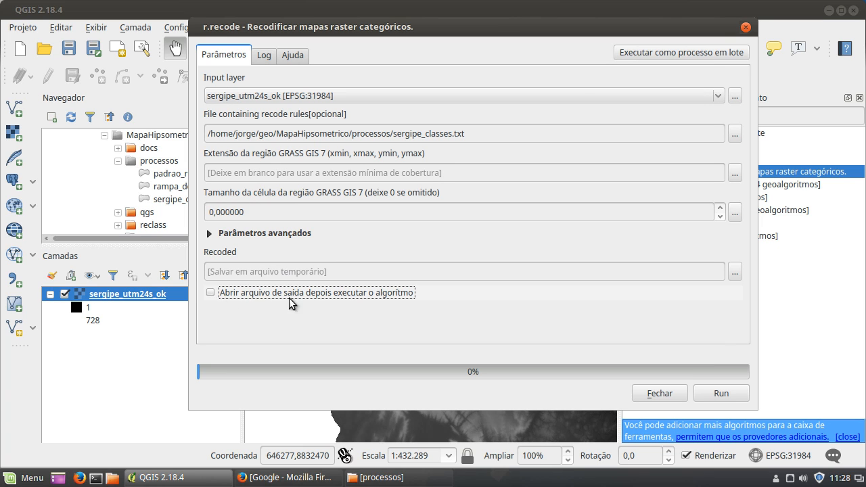
Set the recoded output file to hipsometria_sergipe.tif in the processos folder, run r.recode and close its dialog.
{"action": "left_click", "coordinate": [735, 271]}
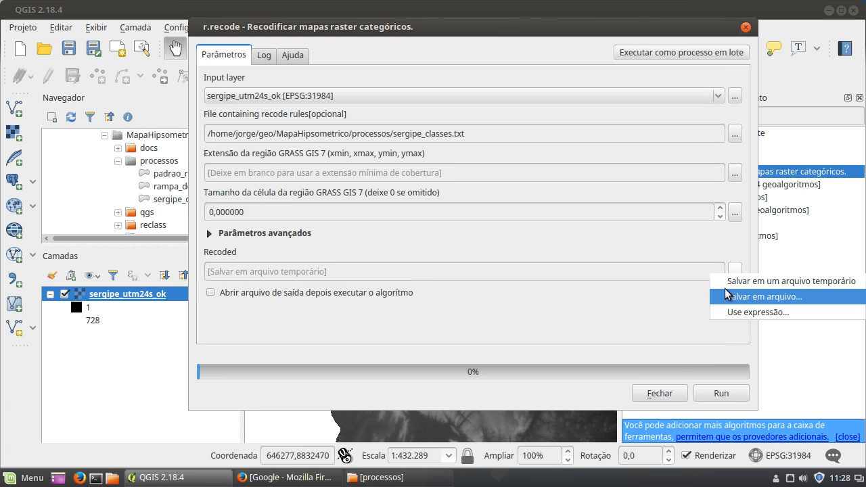
{"action": "left_click", "coordinate": [745, 296]}
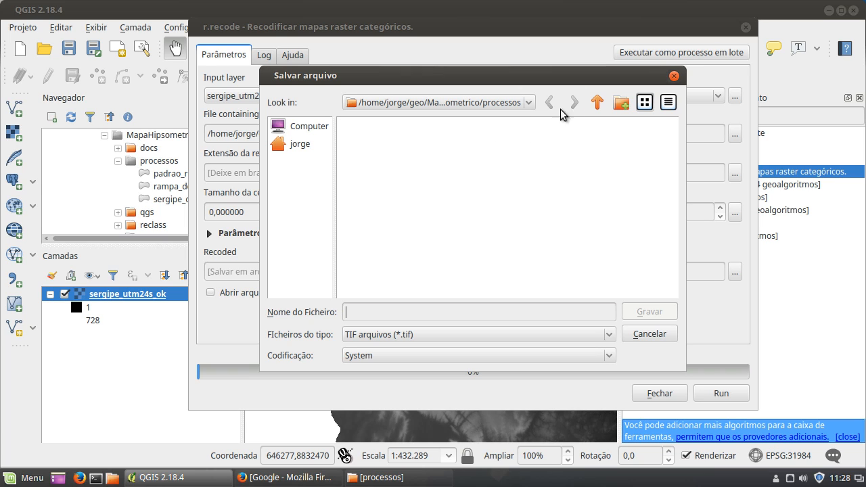
{"action": "left_click", "coordinate": [358, 316]}
{"action": "type", "text": "hipsometria_sergipe.tif"}
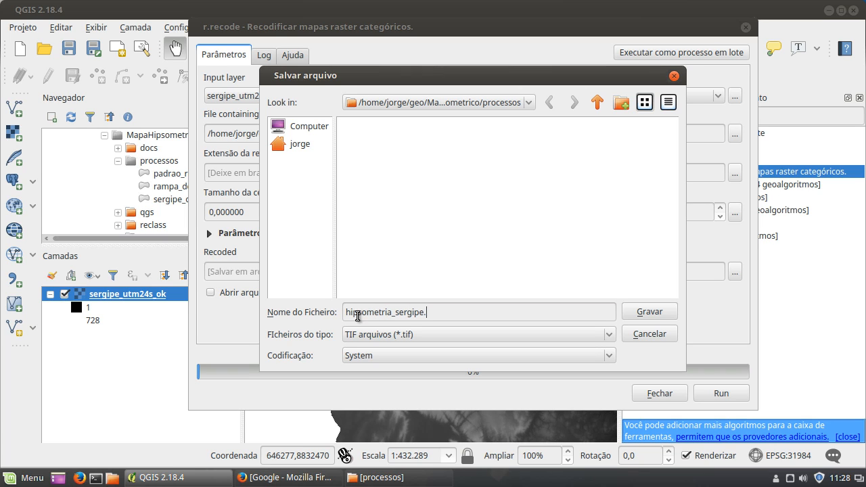
{"action": "left_click", "coordinate": [648, 311]}
{"action": "left_click", "coordinate": [742, 396]}
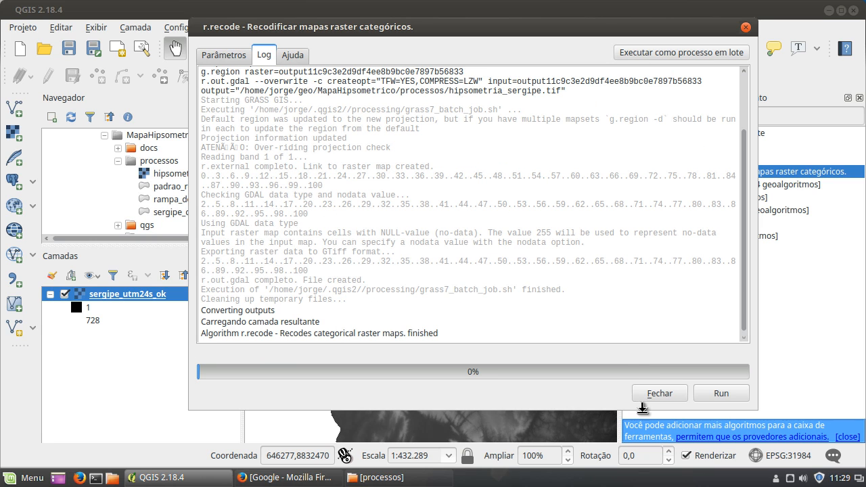
{"action": "left_click", "coordinate": [660, 393]}
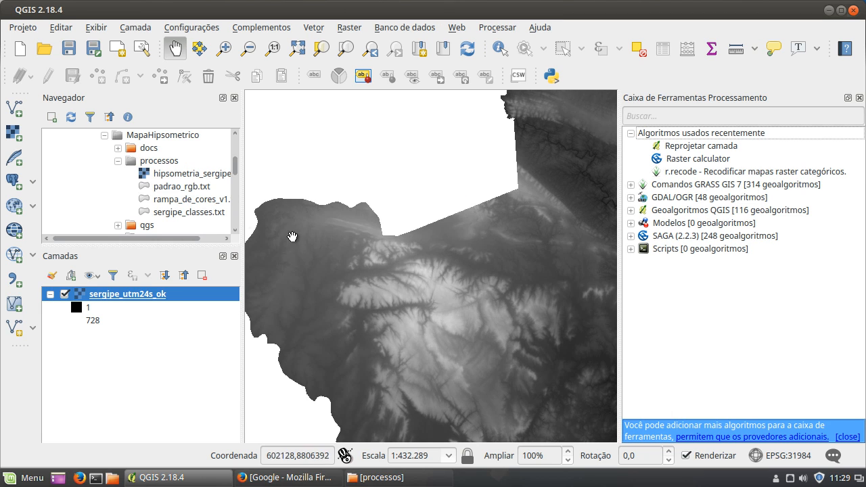
Add the hipsometria_sergipe raster from the processos folder to the map.
{"action": "left_click", "coordinate": [159, 174]}
{"action": "double_click", "coordinate": [161, 175]}
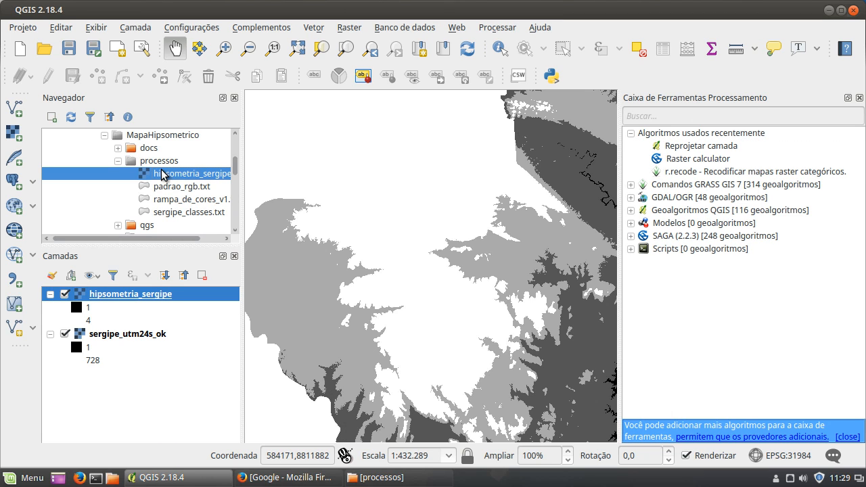
{"action": "scroll", "coordinate": [371, 252], "scroll_direction": "down", "scroll_amount": 1}
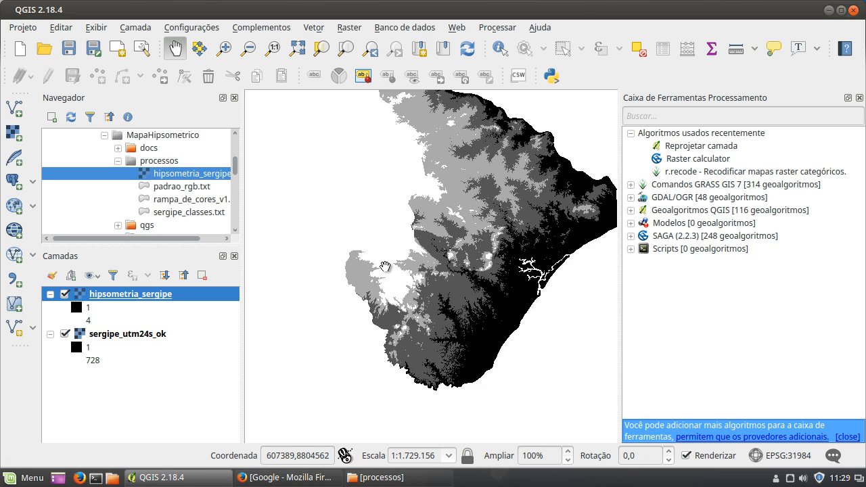
Load the Mín / Máx values with Real (mais lento) precision into the grey style of hipsometria_sergipe and apply it.
{"action": "double_click", "coordinate": [126, 296]}
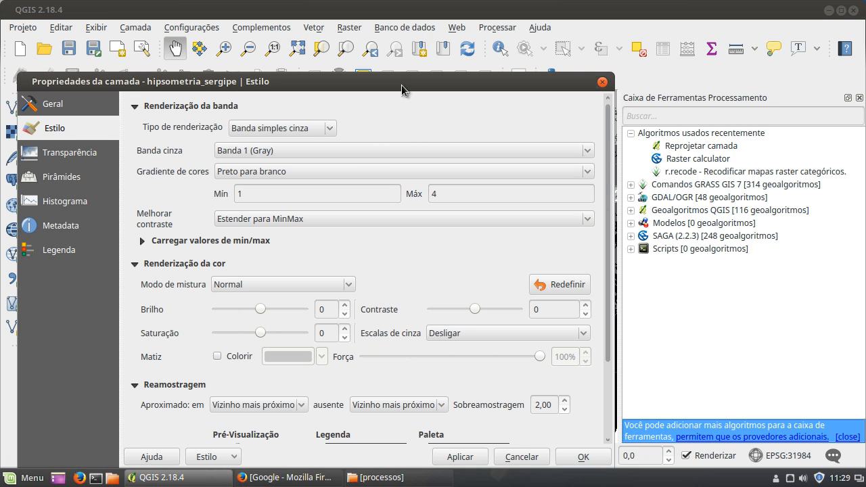
{"action": "left_click_drag", "start_coordinate": [401, 85], "coordinate": [553, 46]}
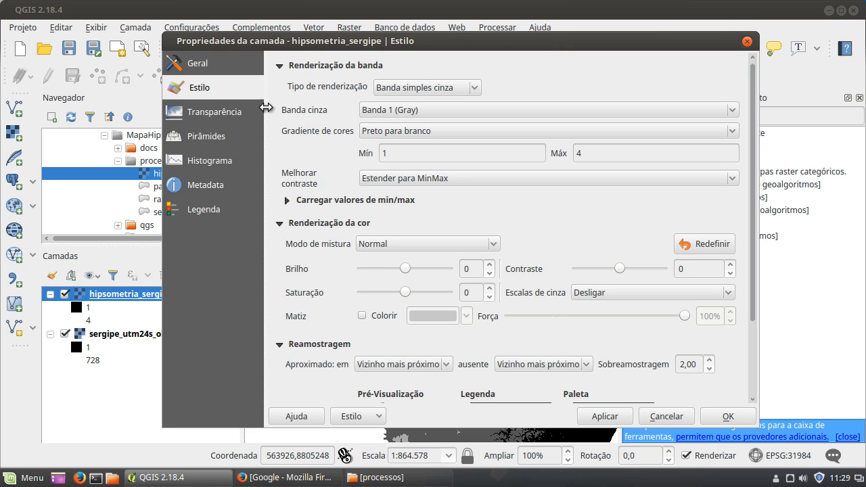
{"action": "left_click", "coordinate": [286, 201]}
{"action": "left_click", "coordinate": [326, 249]}
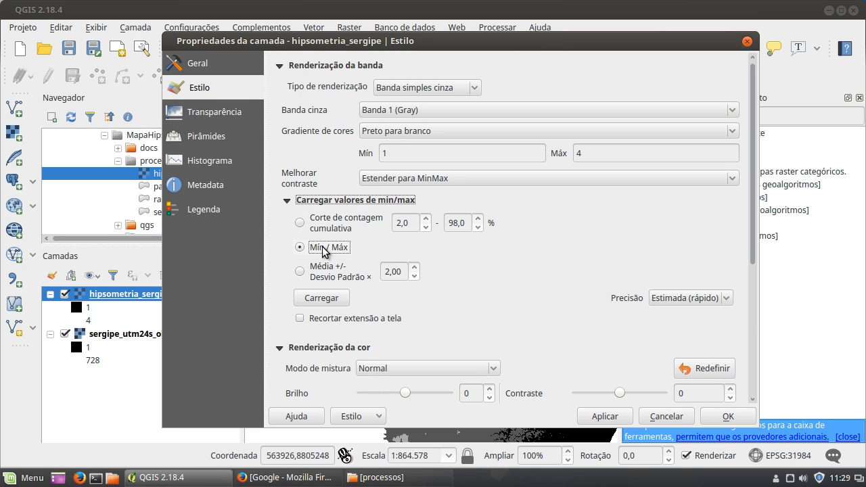
{"action": "left_click", "coordinate": [668, 304]}
{"action": "left_click", "coordinate": [673, 313]}
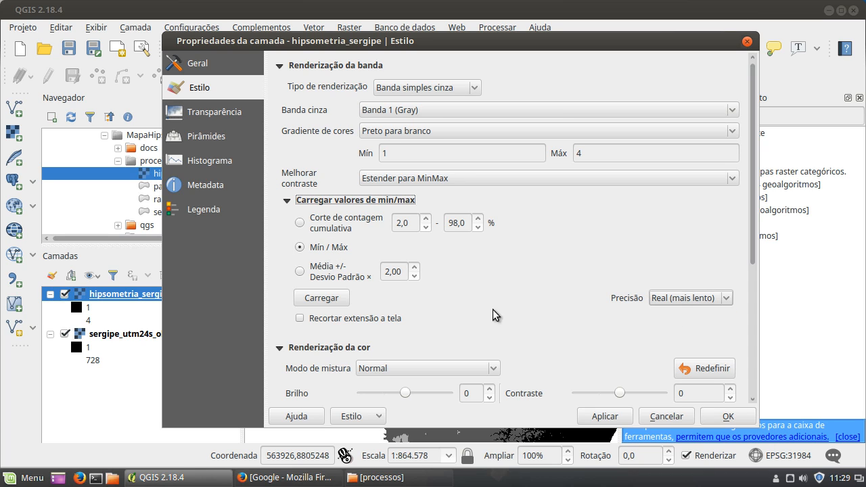
{"action": "left_click", "coordinate": [318, 299]}
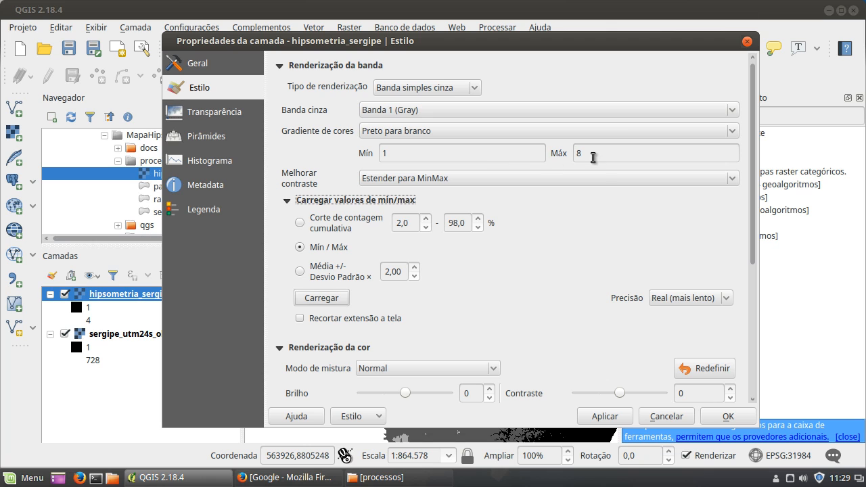
{"action": "left_click", "coordinate": [606, 417]}
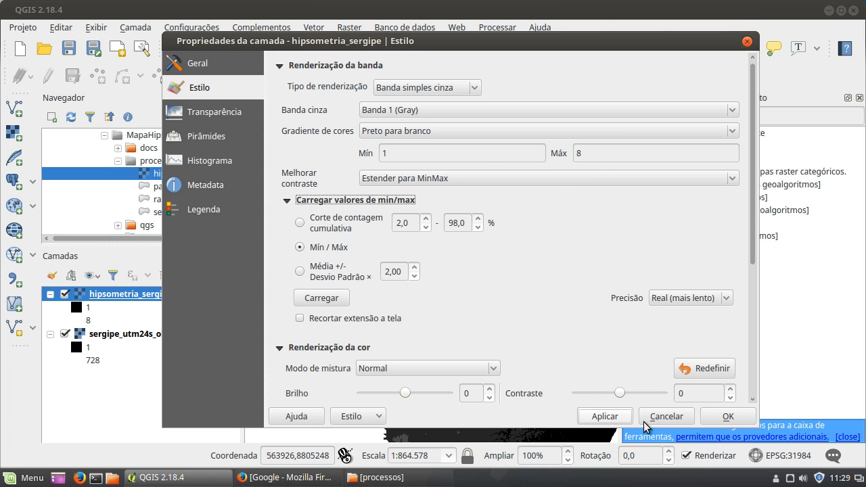
{"action": "left_click", "coordinate": [725, 418]}
{"action": "scroll", "coordinate": [433, 280], "scroll_direction": "down", "scroll_amount": 1}
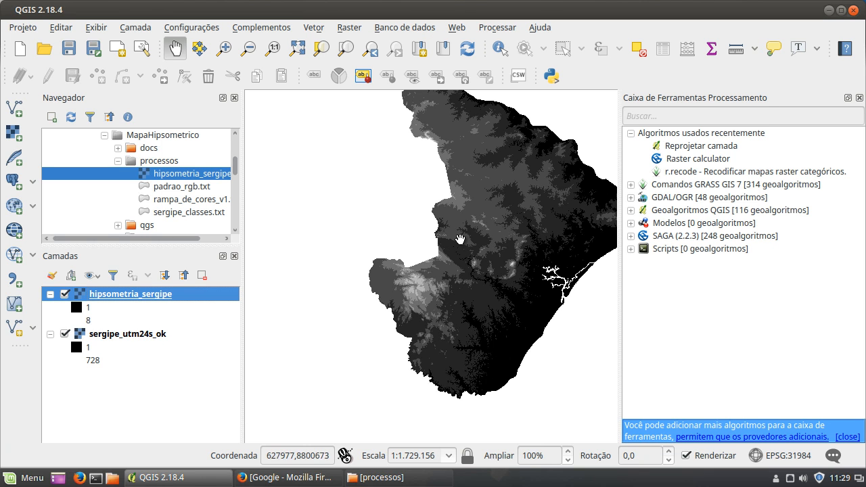
{"action": "left_click_drag", "start_coordinate": [521, 227], "coordinate": [456, 275]}
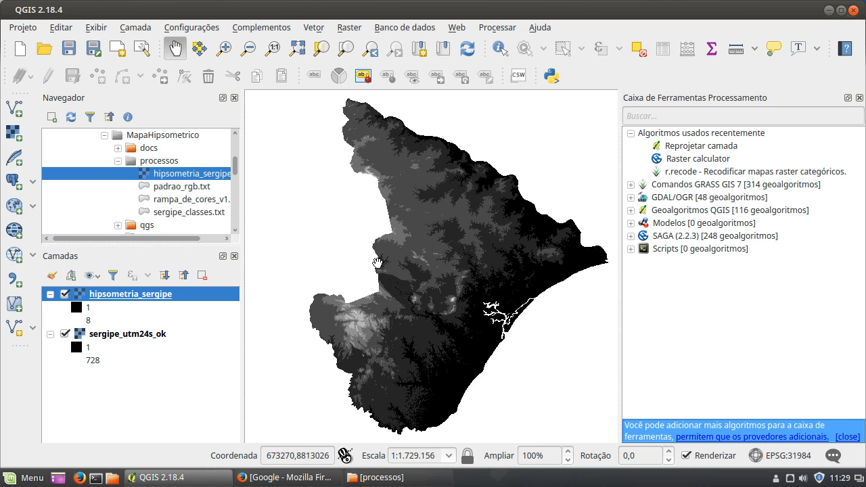
Change the rendering type of the hipsometria_sergipe layer to Banda simples falsa-cor.
{"action": "right_click", "coordinate": [183, 300]}
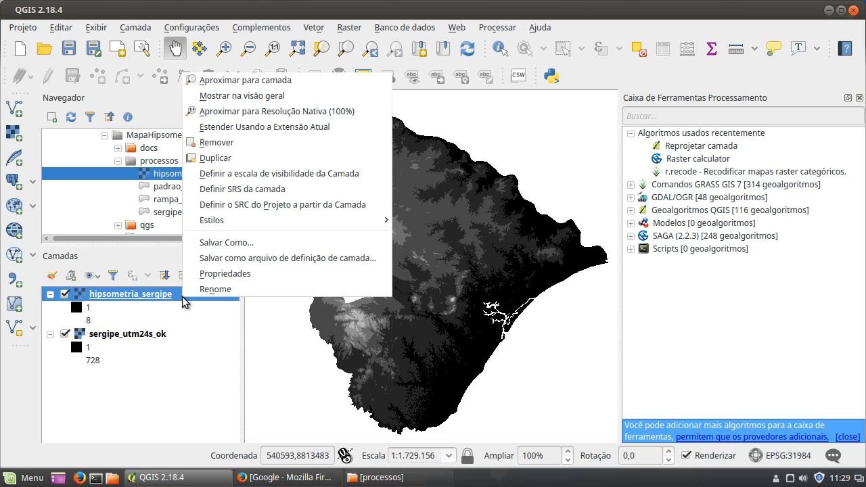
{"action": "left_click", "coordinate": [232, 273]}
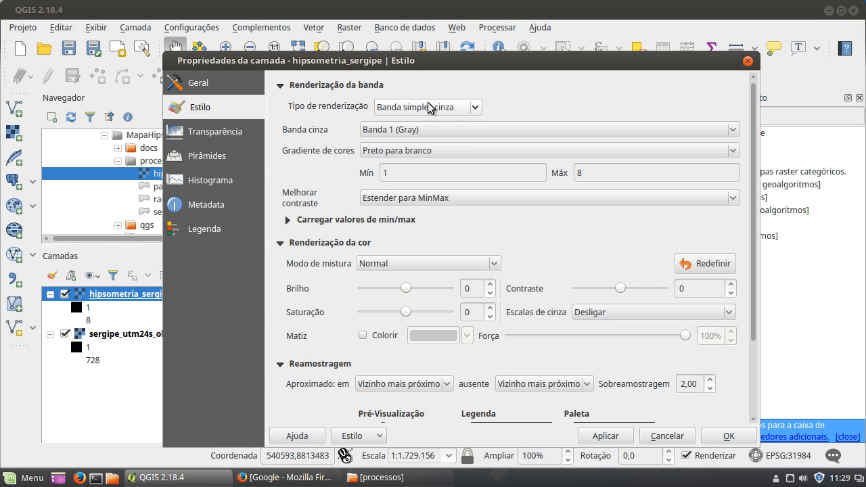
{"action": "left_click", "coordinate": [479, 109]}
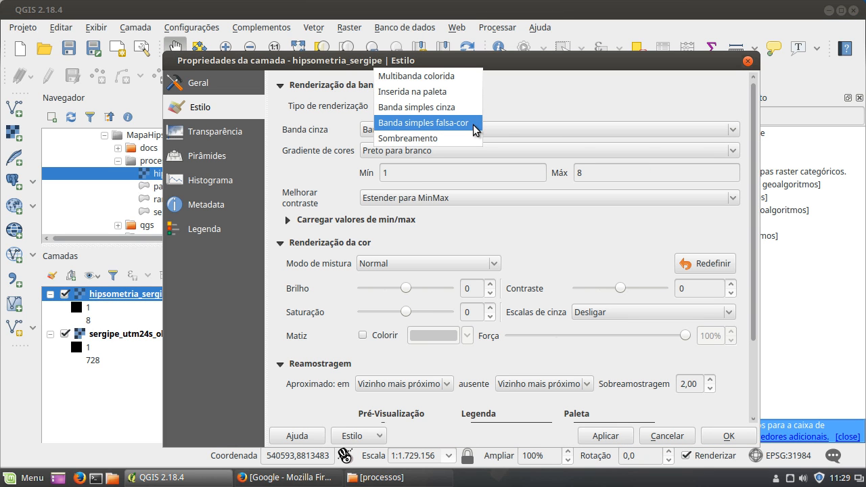
{"action": "left_click", "coordinate": [475, 130]}
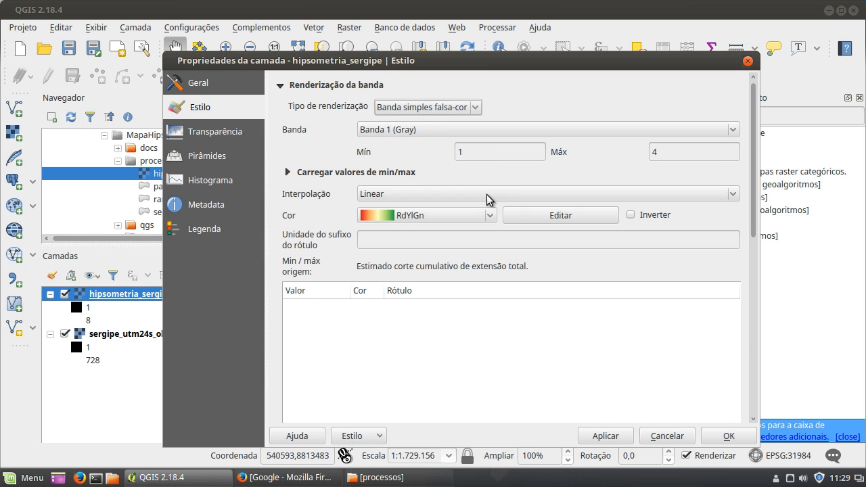
Load the pseudocolor band's value range using Mín / Máx with Real (mais lento) precision.
{"action": "left_click", "coordinate": [290, 172]}
{"action": "left_click", "coordinate": [330, 221]}
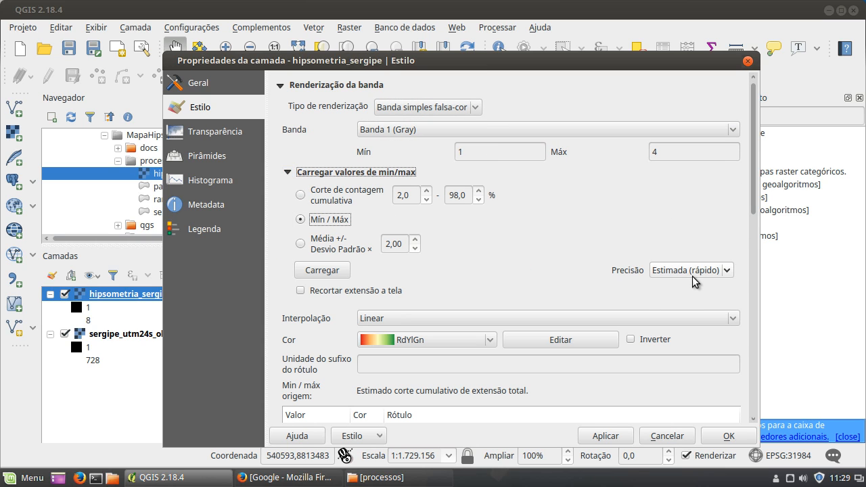
{"action": "left_click", "coordinate": [724, 270]}
{"action": "left_click", "coordinate": [692, 287]}
{"action": "left_click", "coordinate": [323, 270]}
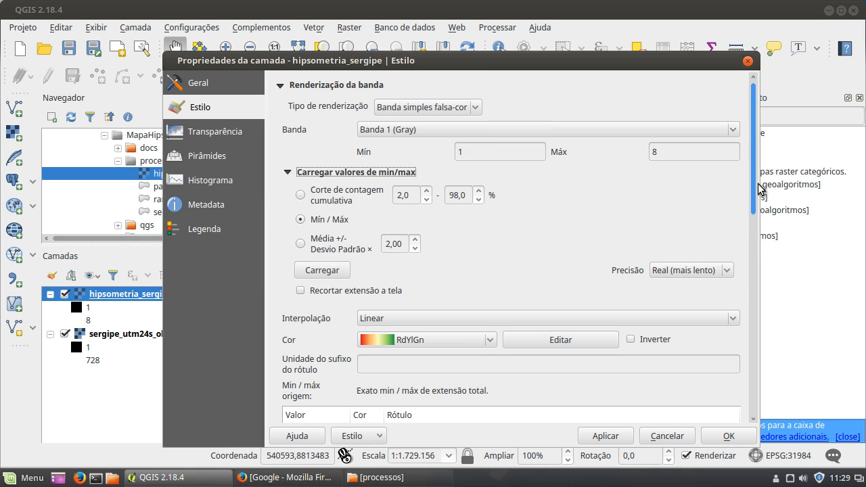
Classify the color ramp in Intervalo igual mode with 8 classes.
{"action": "left_click_drag", "start_coordinate": [753, 143], "coordinate": [760, 261]}
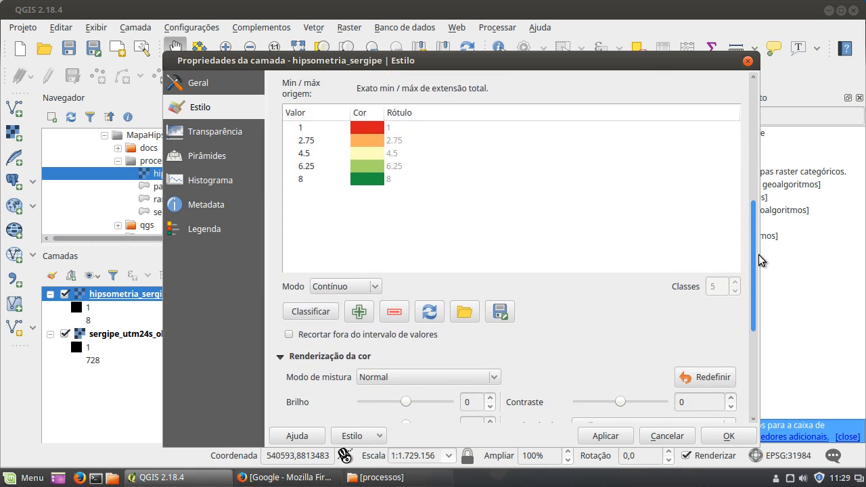
{"action": "left_click", "coordinate": [349, 286]}
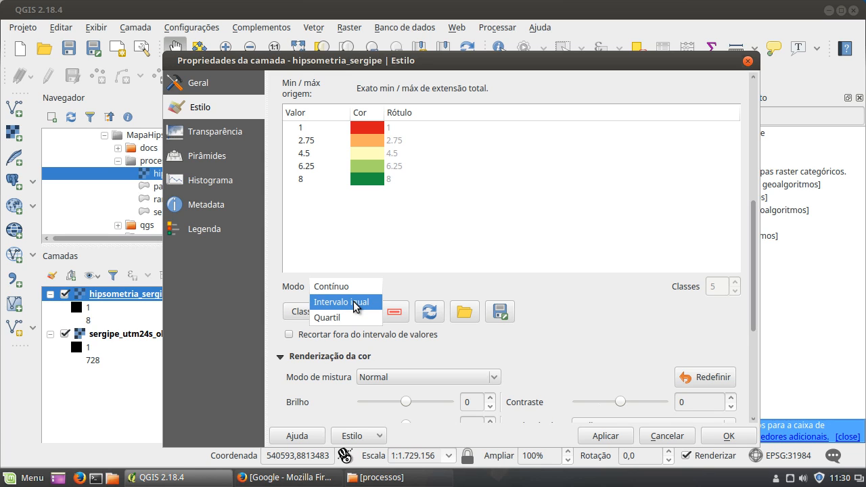
{"action": "left_click", "coordinate": [357, 302]}
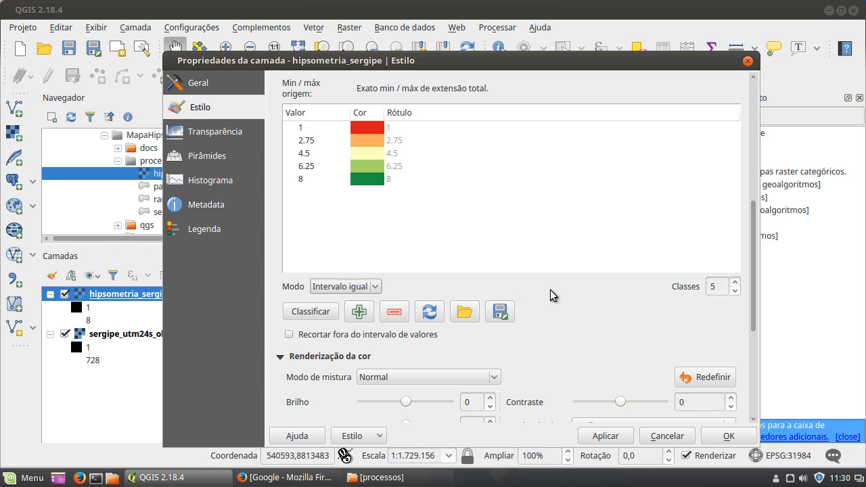
{"action": "left_click", "coordinate": [737, 285]}
{"action": "left_click", "coordinate": [735, 282]}
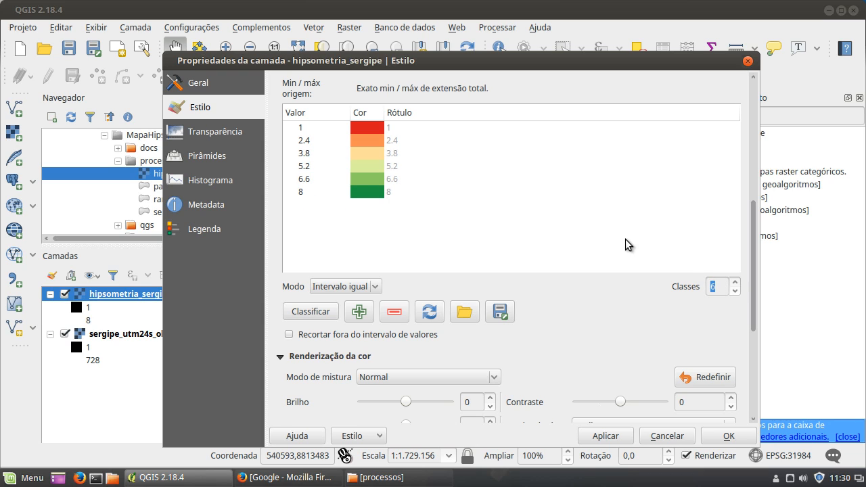
{"action": "left_click", "coordinate": [734, 282]}
{"action": "left_click", "coordinate": [734, 282]}
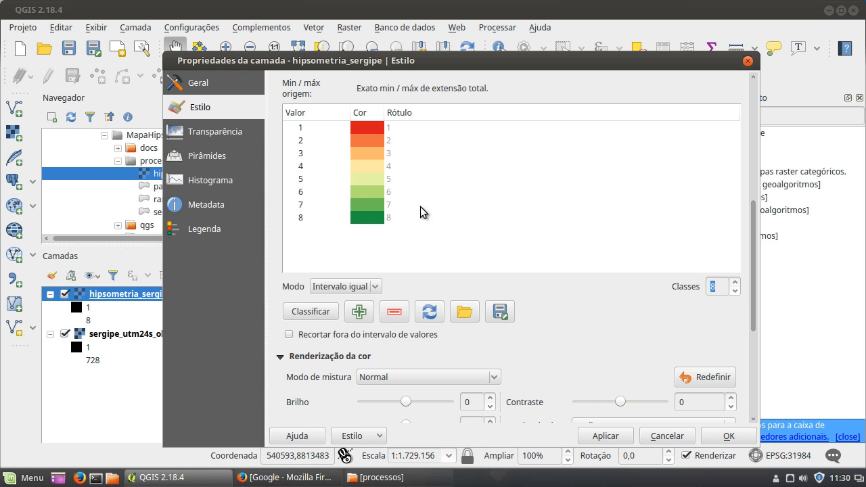
Invert the RdYlGn color ramp, apply the style and check the colored relief on the map behind the properties dialog.
{"action": "left_click_drag", "start_coordinate": [759, 244], "coordinate": [757, 215]}
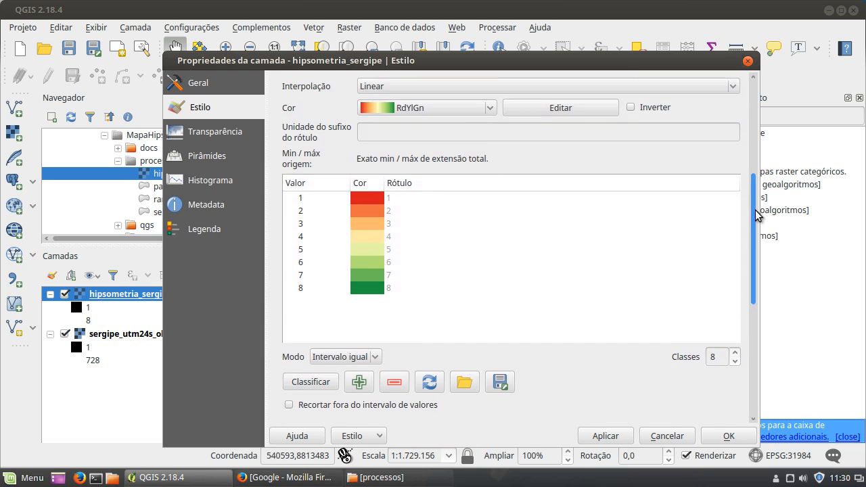
{"action": "left_click", "coordinate": [631, 110]}
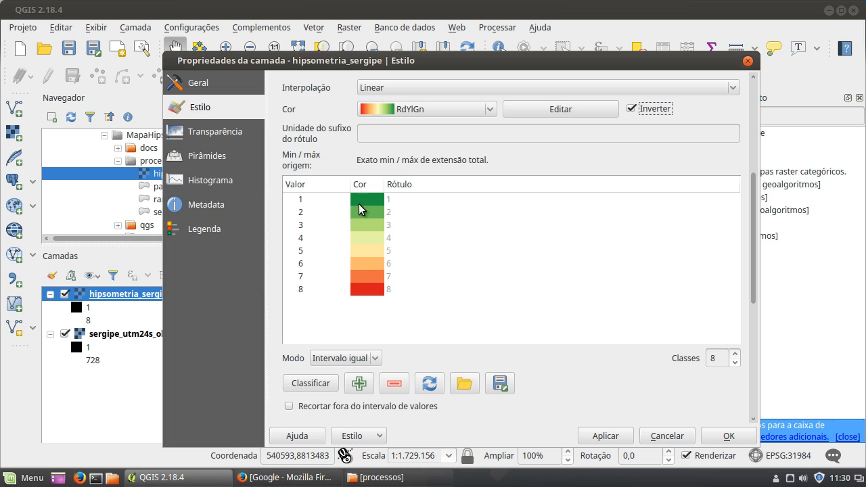
{"action": "left_click_drag", "start_coordinate": [750, 251], "coordinate": [751, 364]}
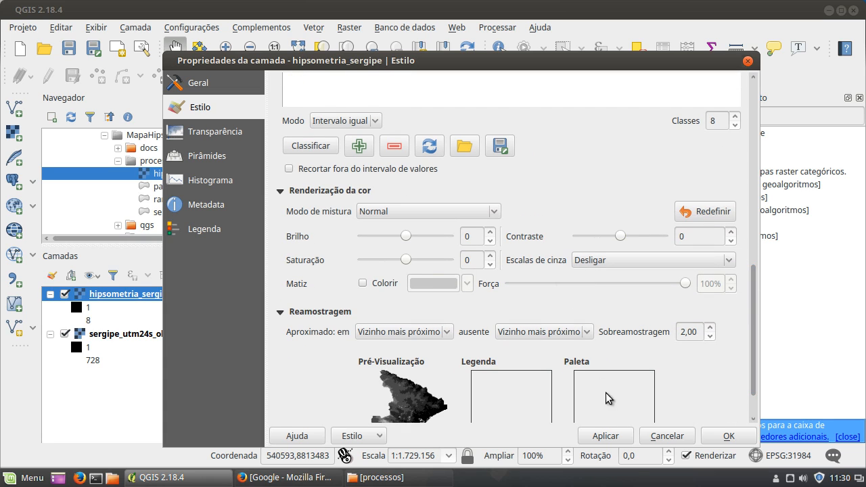
{"action": "left_click", "coordinate": [605, 436]}
{"action": "left_click_drag", "start_coordinate": [527, 62], "coordinate": [23, 101]}
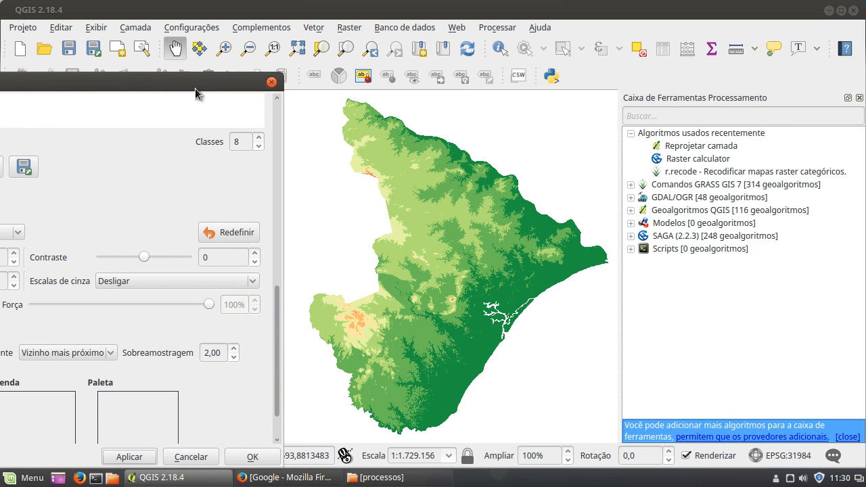
{"action": "left_click_drag", "start_coordinate": [195, 88], "coordinate": [174, 213]}
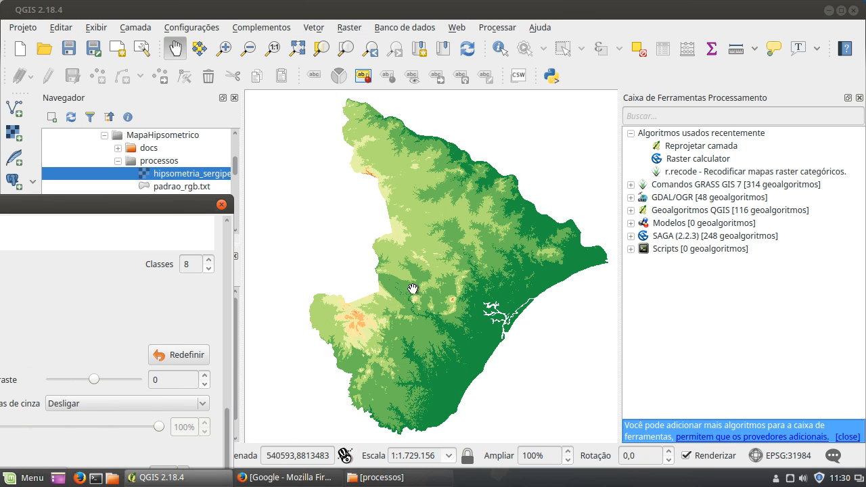
{"action": "left_click_drag", "start_coordinate": [140, 208], "coordinate": [629, 45]}
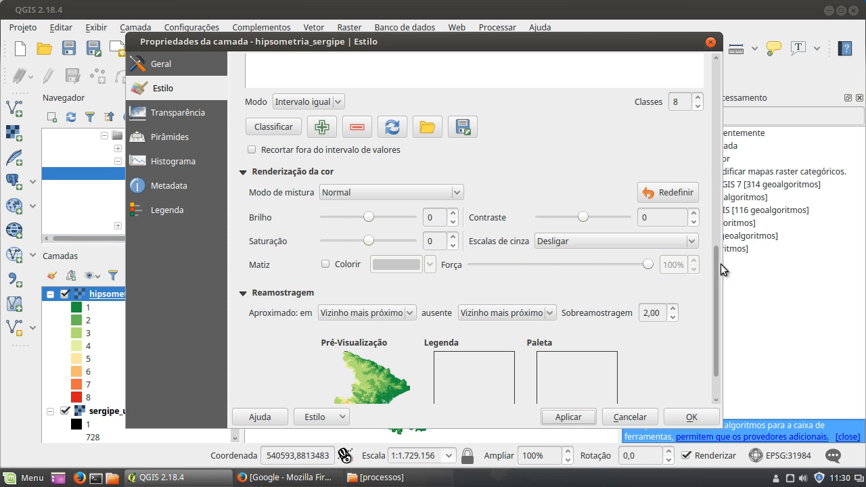
Close the layer properties and examine the colored elevation classes in the northern part of the Sergipe map.
{"action": "left_click", "coordinate": [710, 41]}
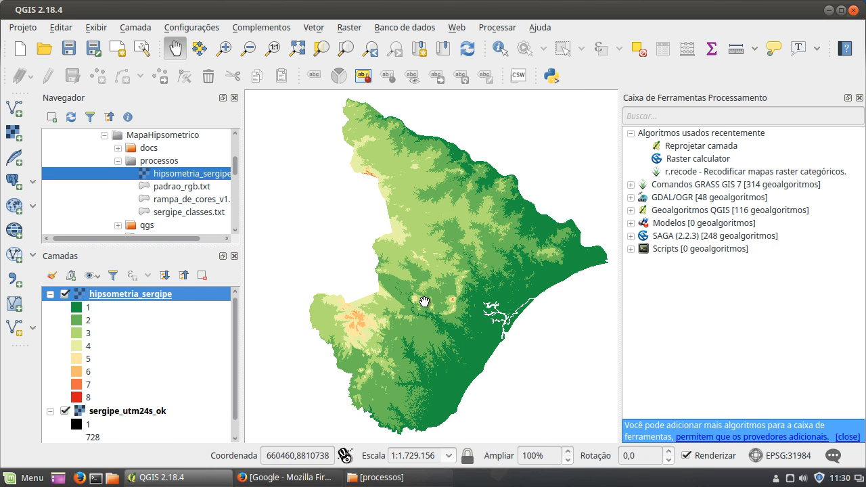
{"action": "scroll", "coordinate": [426, 302], "scroll_direction": "up", "scroll_amount": 2}
{"action": "left_click_drag", "start_coordinate": [370, 302], "coordinate": [379, 325]}
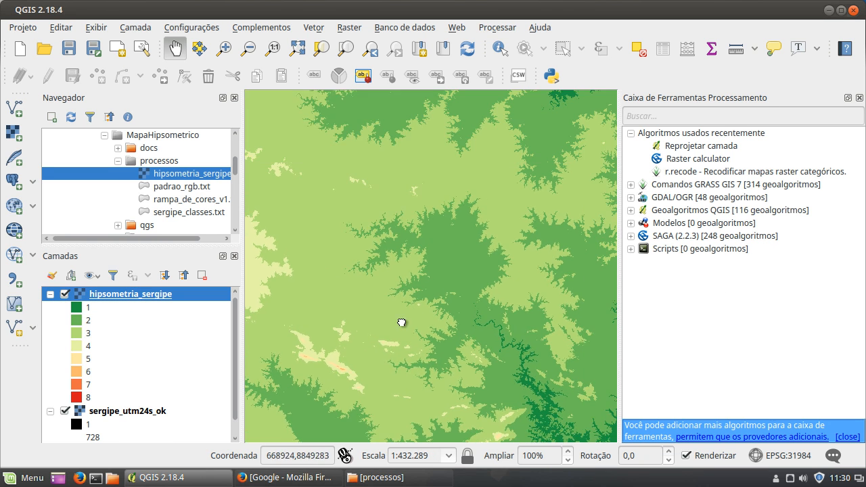
{"action": "left_click_drag", "start_coordinate": [440, 172], "coordinate": [365, 315]}
{"action": "left_click_drag", "start_coordinate": [403, 215], "coordinate": [396, 348]}
{"action": "left_click_drag", "start_coordinate": [363, 190], "coordinate": [388, 226]}
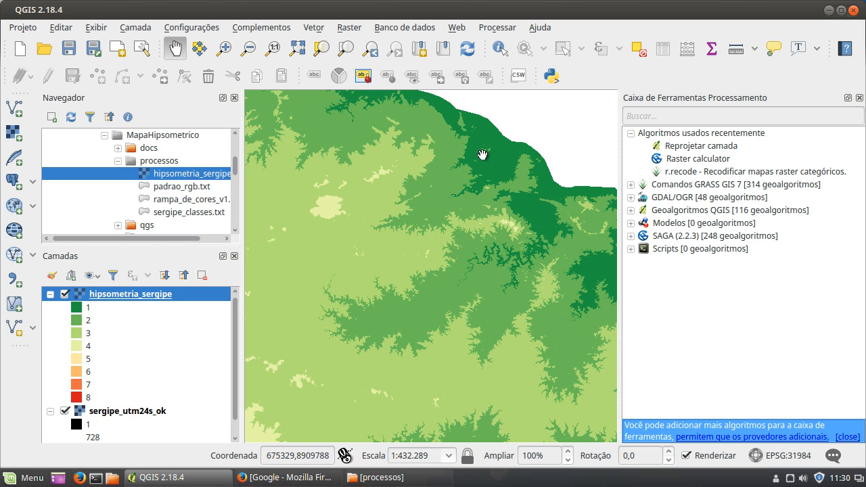
Close the processing toolbox to widen the map area and inspect the relief in southwestern Sergipe.
{"action": "left_click", "coordinate": [861, 98]}
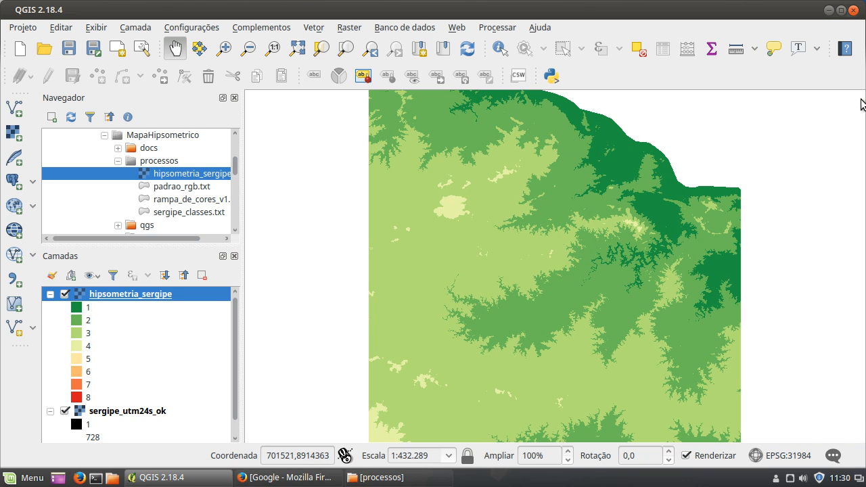
{"action": "scroll", "coordinate": [521, 215], "scroll_direction": "down", "scroll_amount": 3}
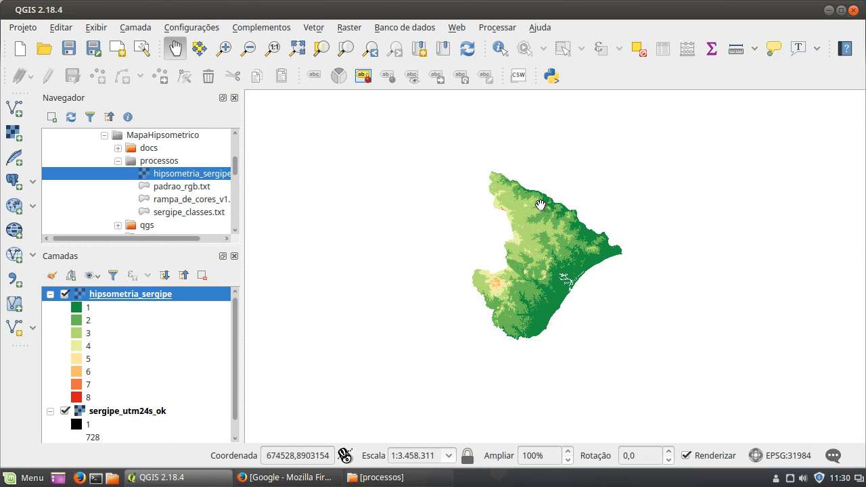
{"action": "scroll", "coordinate": [541, 205], "scroll_direction": "up", "scroll_amount": 2}
{"action": "left_click_drag", "start_coordinate": [485, 333], "coordinate": [531, 161]}
{"action": "left_click_drag", "start_coordinate": [494, 332], "coordinate": [487, 232]}
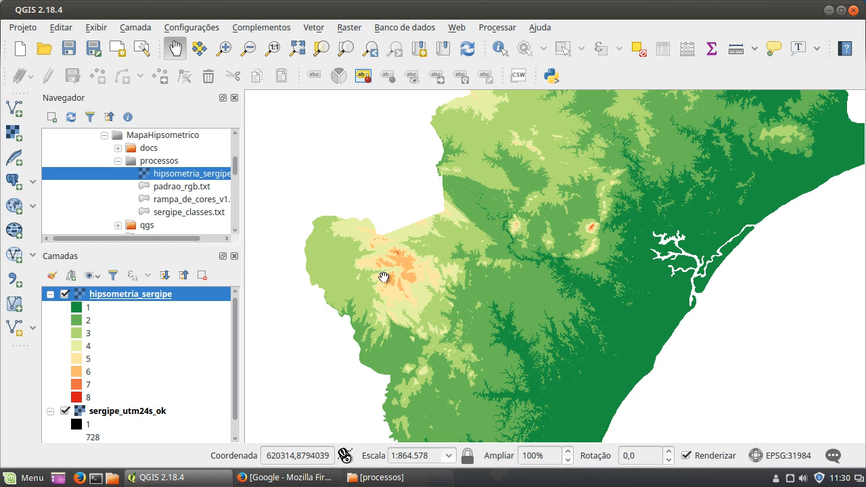
Label classes 1 to 4 of hipsometria_sergipe as 1 - 100 m, 100 - 200 m, 200 - 300 m and 300 - 400 m.
{"action": "double_click", "coordinate": [129, 295]}
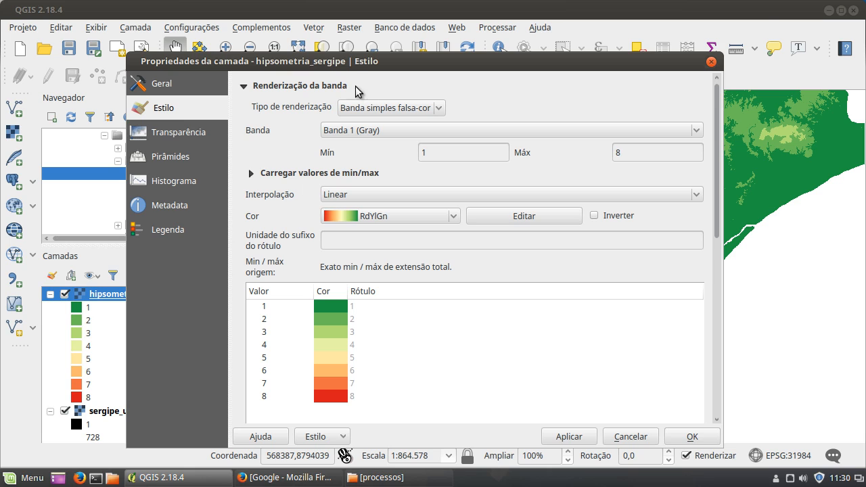
{"action": "left_click_drag", "start_coordinate": [356, 58], "coordinate": [399, 17]}
{"action": "left_click", "coordinate": [403, 258]}
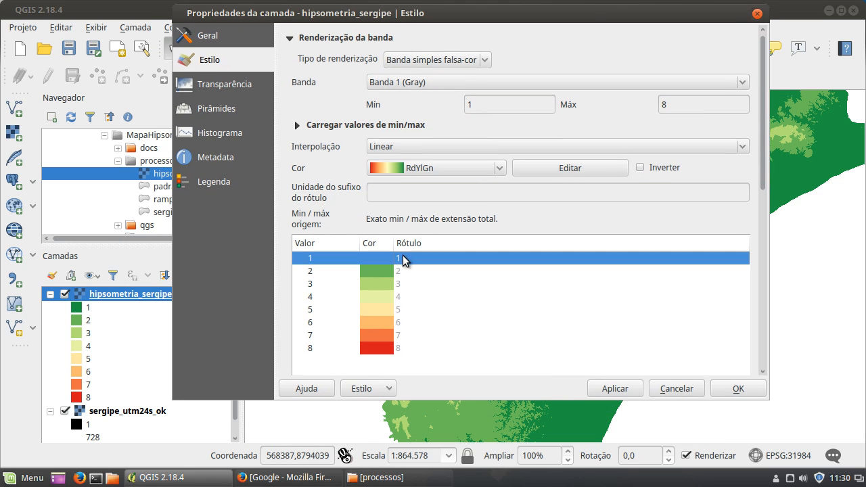
{"action": "double_click", "coordinate": [404, 259]}
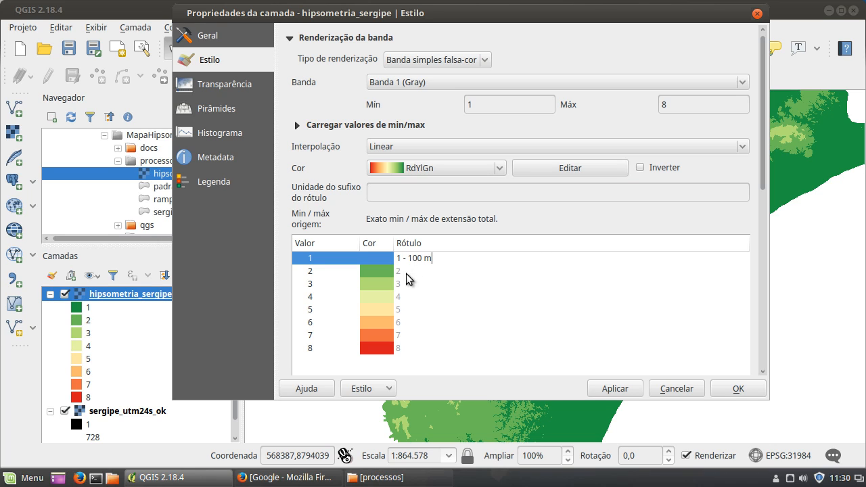
{"action": "double_click", "coordinate": [408, 272]}
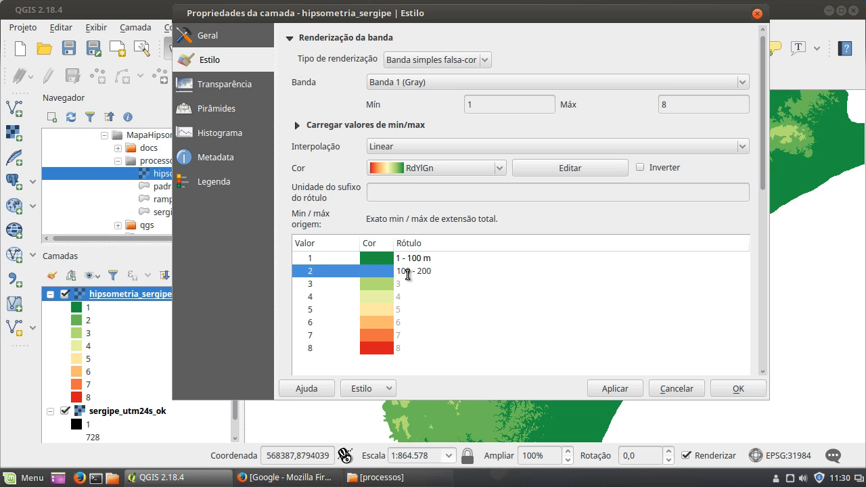
{"action": "double_click", "coordinate": [413, 288]}
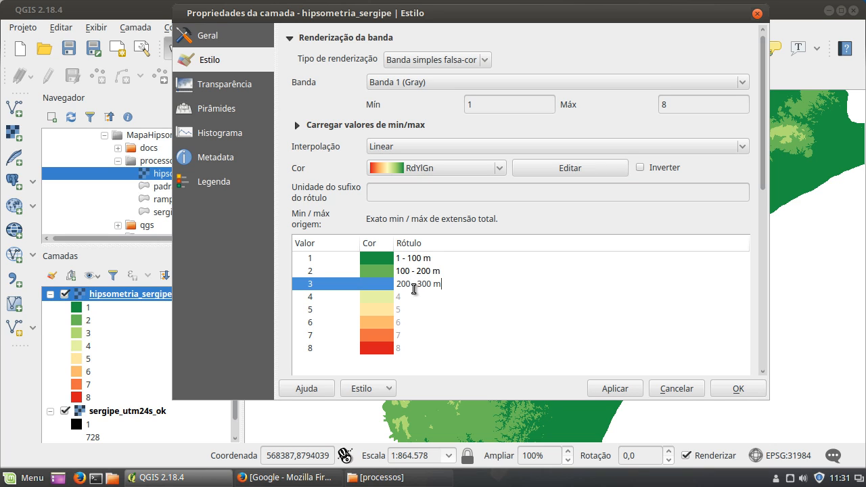
{"action": "double_click", "coordinate": [410, 296]}
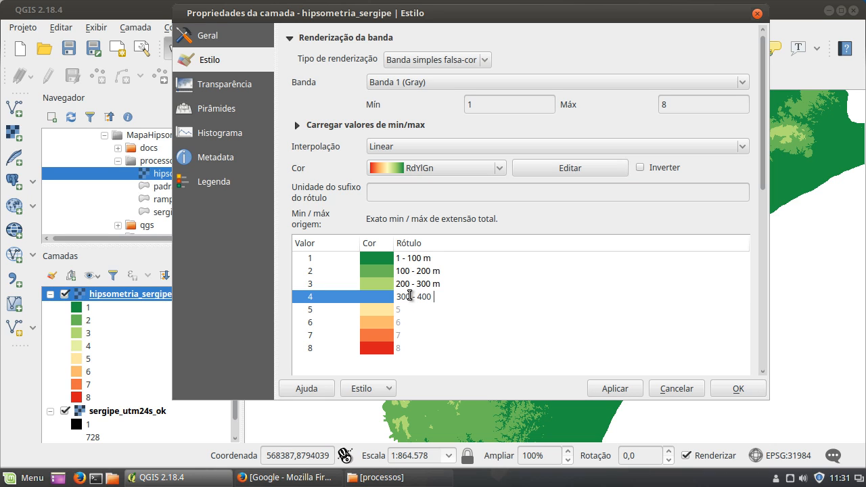
Label classes 5 to 8 as 400 - 500 m, 500 - 600 m, 600 - 700 m and Acima de 700 m, and apply the style.
{"action": "double_click", "coordinate": [409, 310]}
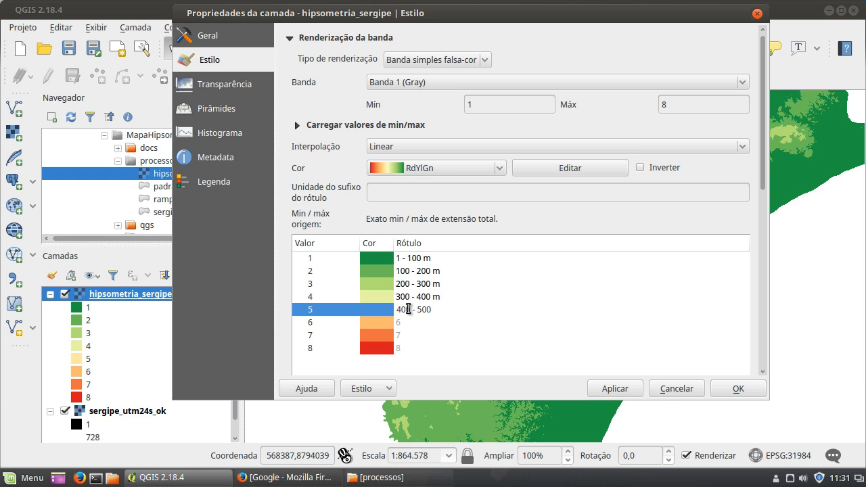
{"action": "double_click", "coordinate": [403, 322]}
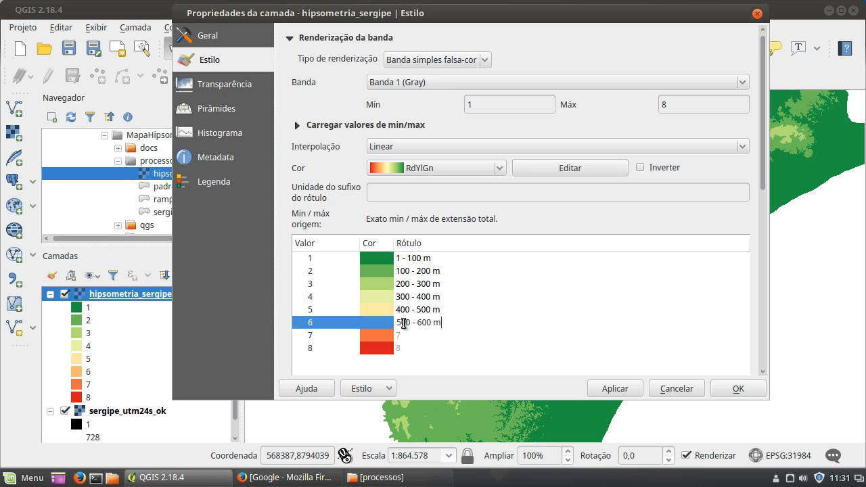
{"action": "key", "text": "Return"}
{"action": "double_click", "coordinate": [413, 334]}
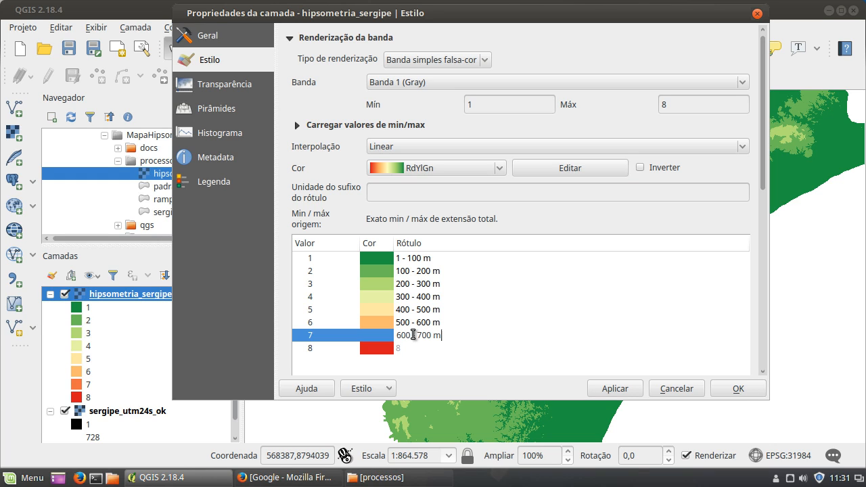
{"action": "type", "text": "600 - 700 m"}
{"action": "double_click", "coordinate": [409, 350]}
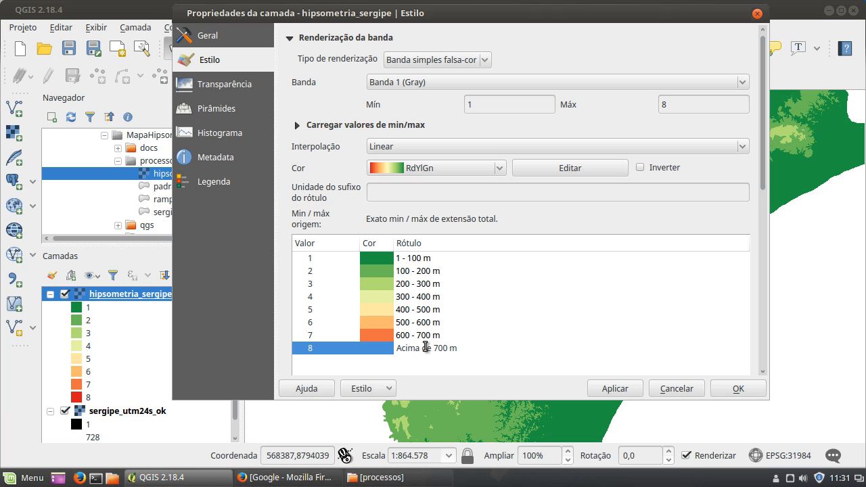
{"action": "left_click", "coordinate": [615, 389]}
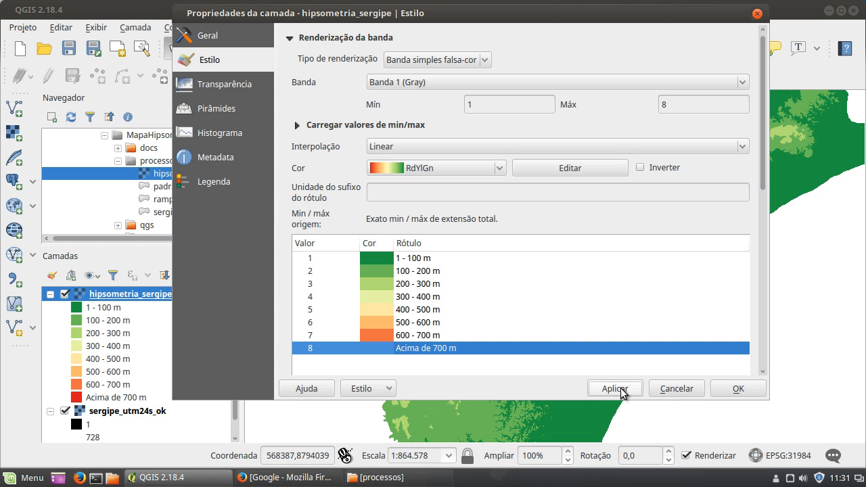
{"action": "left_click", "coordinate": [738, 390]}
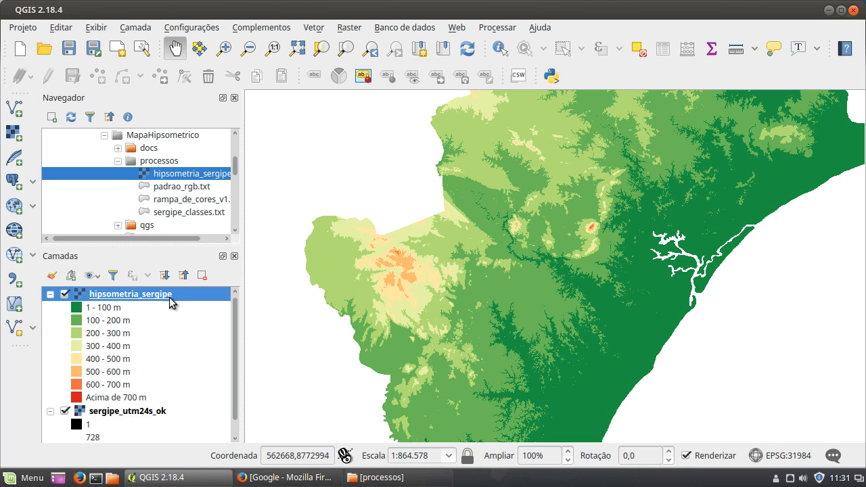
Reopen the hipsometria_sergipe properties, view Mapa_hipsometrico_RS.png from the docs folder and examine the colors in its Hipsometria legend.
{"action": "double_click", "coordinate": [149, 296]}
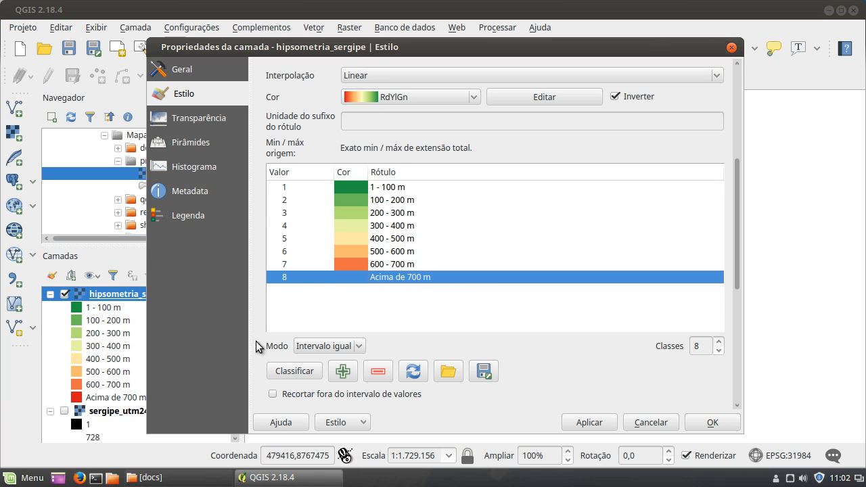
{"action": "left_click", "coordinate": [152, 478]}
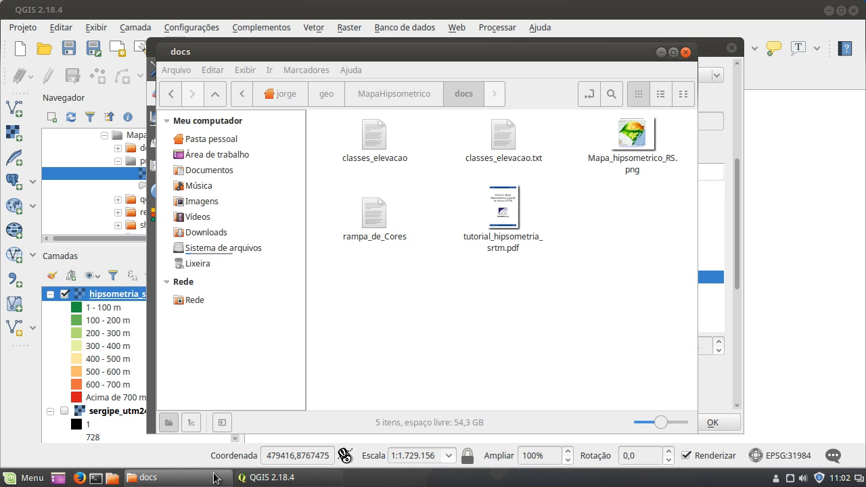
{"action": "double_click", "coordinate": [644, 135]}
{"action": "scroll", "coordinate": [333, 319], "scroll_direction": "up", "scroll_amount": 7}
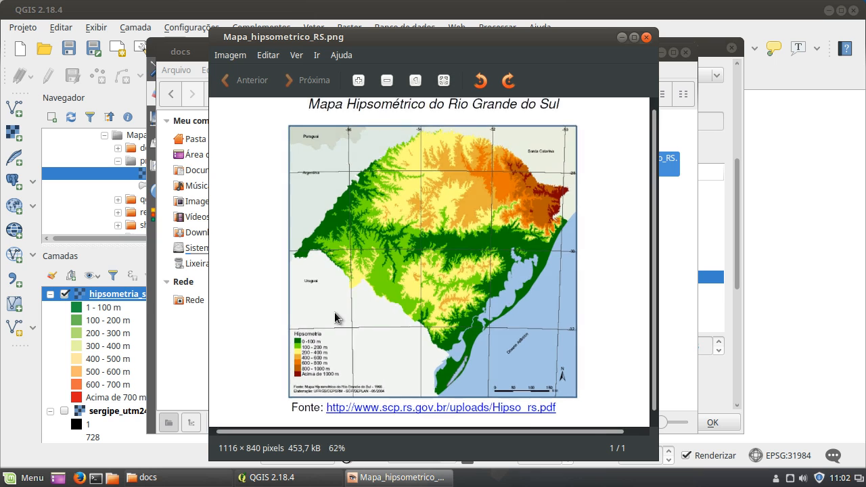
{"action": "scroll", "coordinate": [299, 394], "scroll_direction": "up", "scroll_amount": 9}
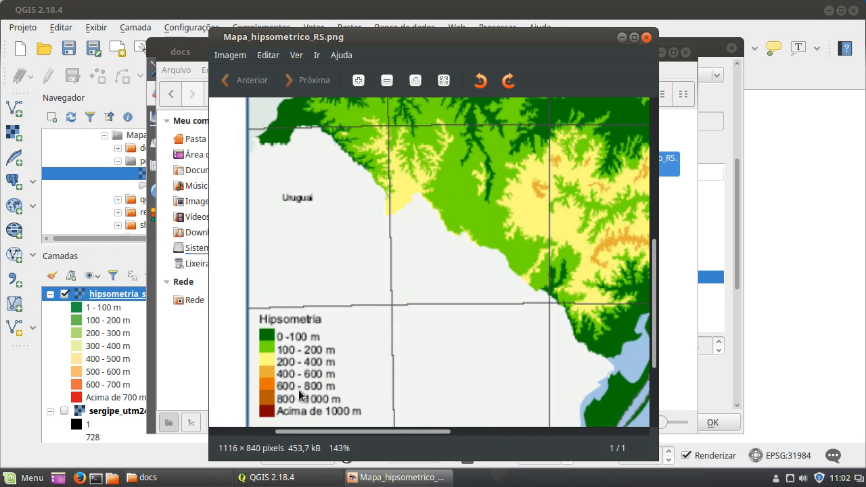
{"action": "left_click_drag", "start_coordinate": [299, 387], "coordinate": [327, 272]}
{"action": "scroll", "coordinate": [328, 272], "scroll_direction": "up", "scroll_amount": 2}
{"action": "scroll", "coordinate": [328, 271], "scroll_direction": "up", "scroll_amount": 4}
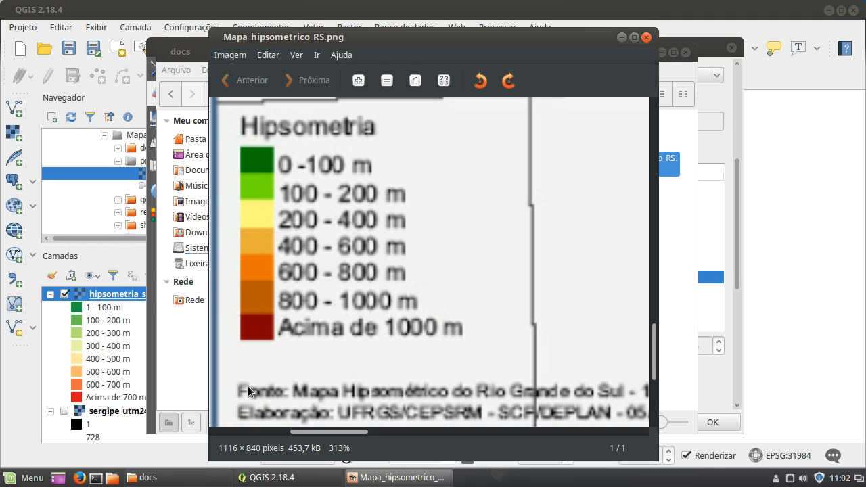
Switch to Firefox, search Google for "online photo editor" and open the Pixlr Editor site.
{"action": "mouse_move", "coordinate": [278, 479]}
{"action": "left_click", "coordinate": [80, 477]}
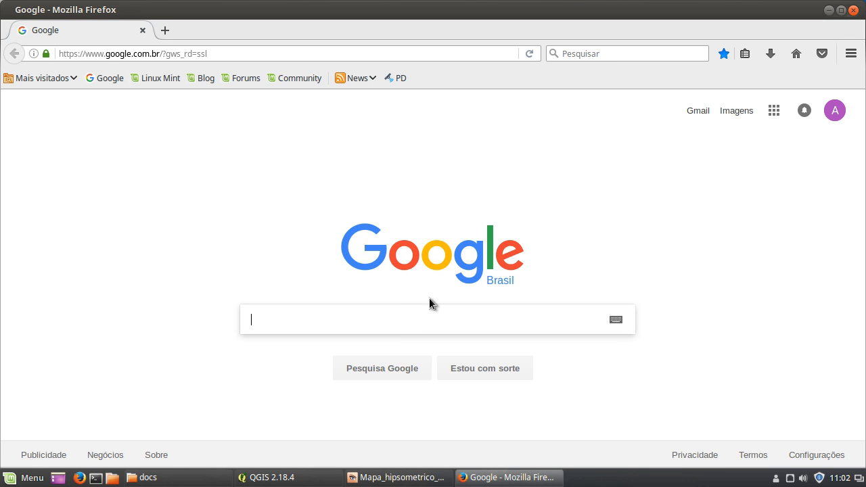
{"action": "type", "text": "onl"}
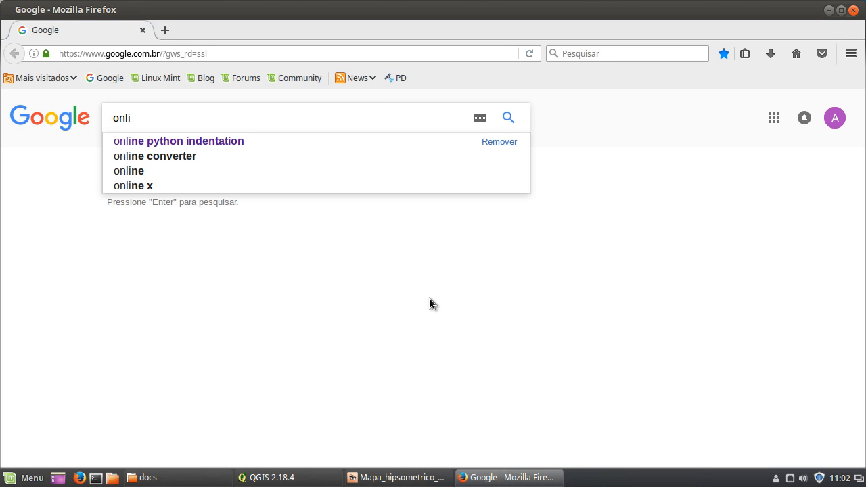
{"action": "type", "text": "ine"}
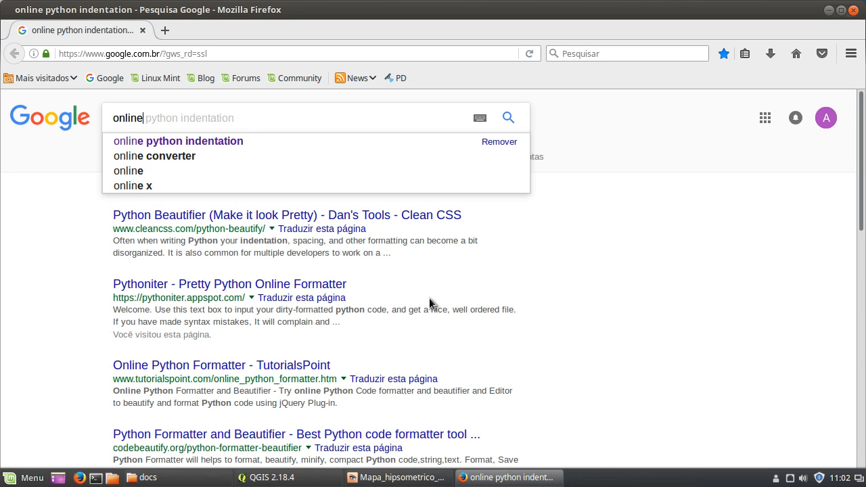
{"action": "type", "text": " photo"}
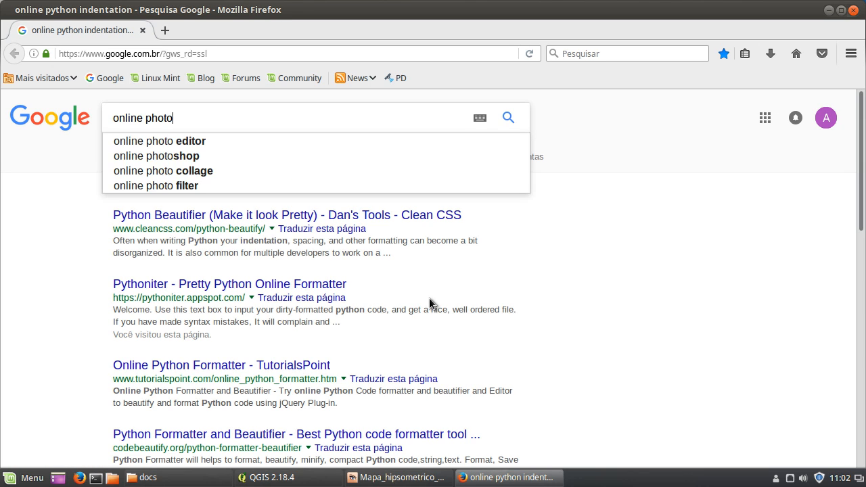
{"action": "type", "text": " editor"}
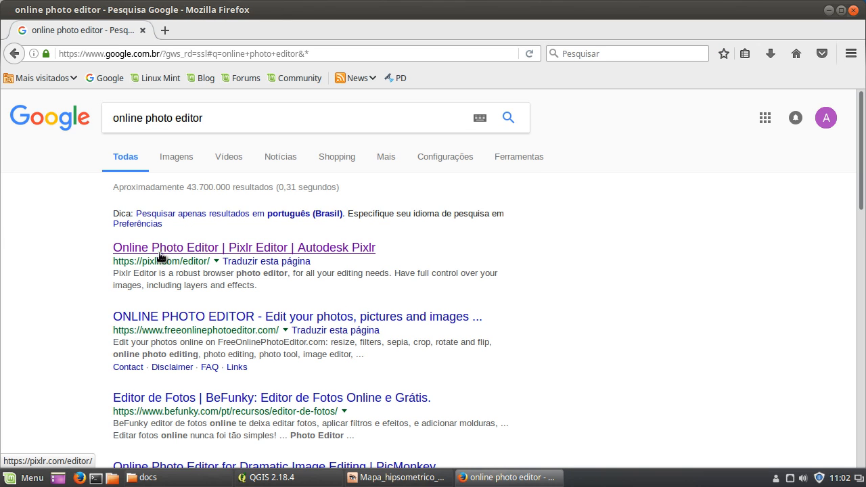
{"action": "left_click", "coordinate": [193, 257]}
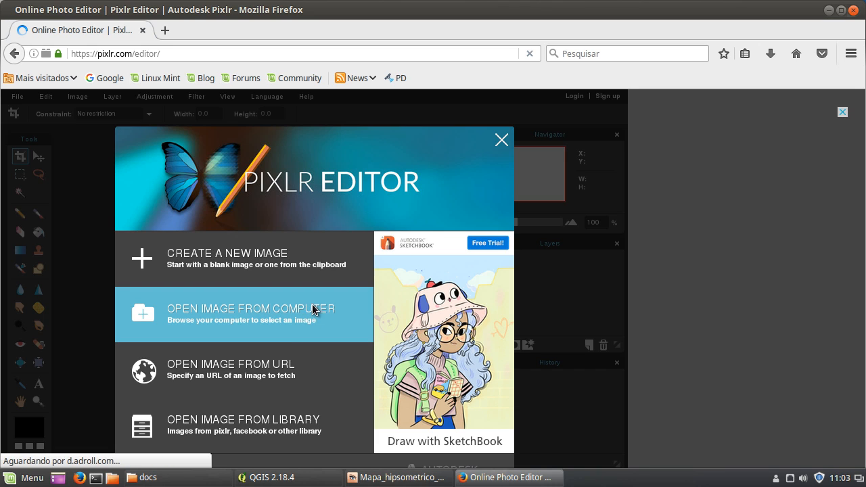
Open Mapa_hipsometrico_RS.png from the geo/MapaHipsometrico/docs folder in Pixlr Editor and enlarge its Hipsometria legend to 230%.
{"action": "left_click", "coordinate": [218, 323]}
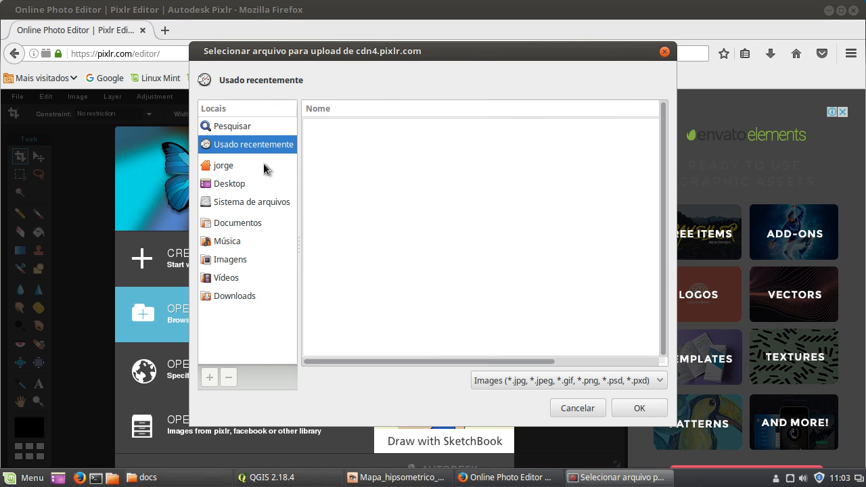
{"action": "left_click", "coordinate": [234, 166]}
{"action": "double_click", "coordinate": [338, 181]}
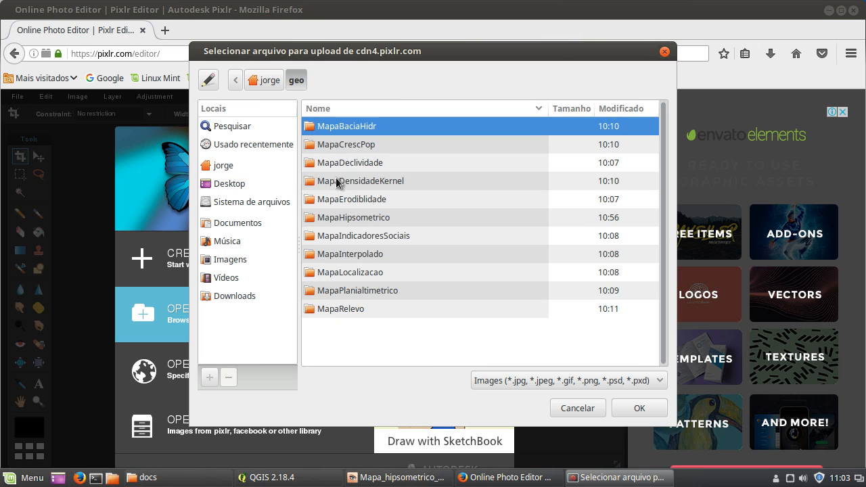
{"action": "double_click", "coordinate": [376, 218]}
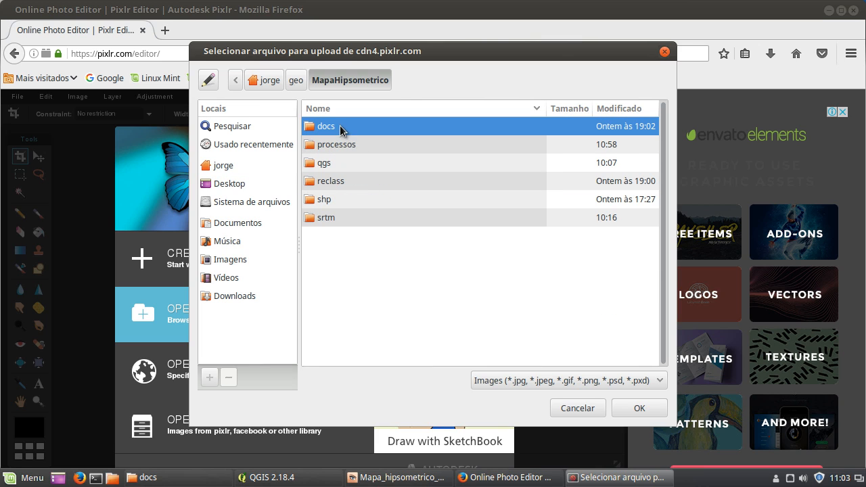
{"action": "double_click", "coordinate": [342, 128]}
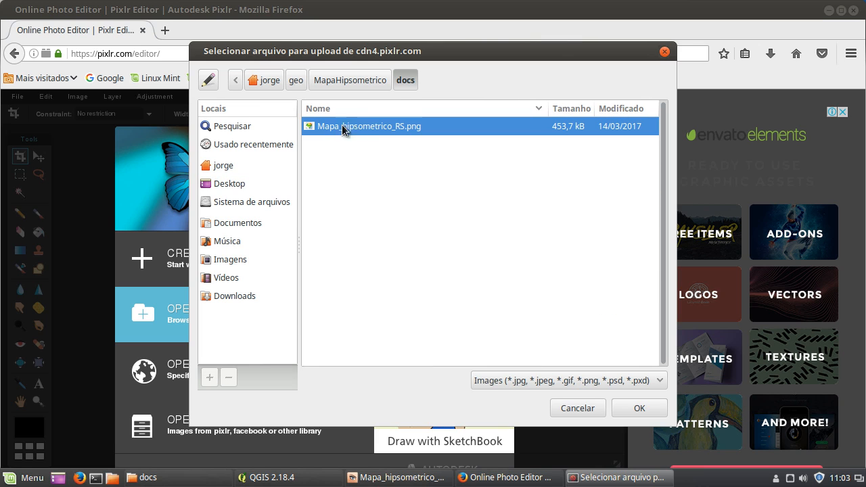
{"action": "left_click", "coordinate": [639, 409]}
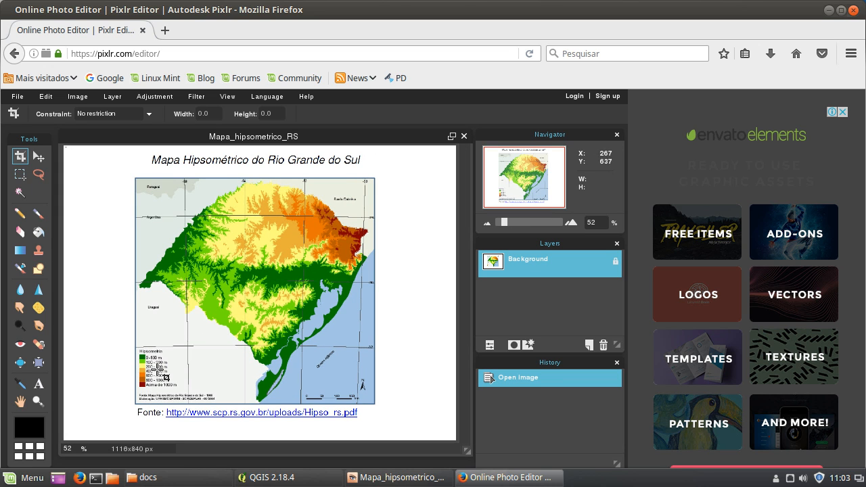
{"action": "left_click_drag", "start_coordinate": [507, 224], "coordinate": [524, 224]}
{"action": "mouse_move", "coordinate": [514, 190]}
{"action": "left_mouse_down"}
{"action": "mouse_move", "coordinate": [495, 196]}
{"action": "mouse_move", "coordinate": [494, 188]}
{"action": "mouse_move", "coordinate": [507, 193]}
{"action": "left_mouse_up"}
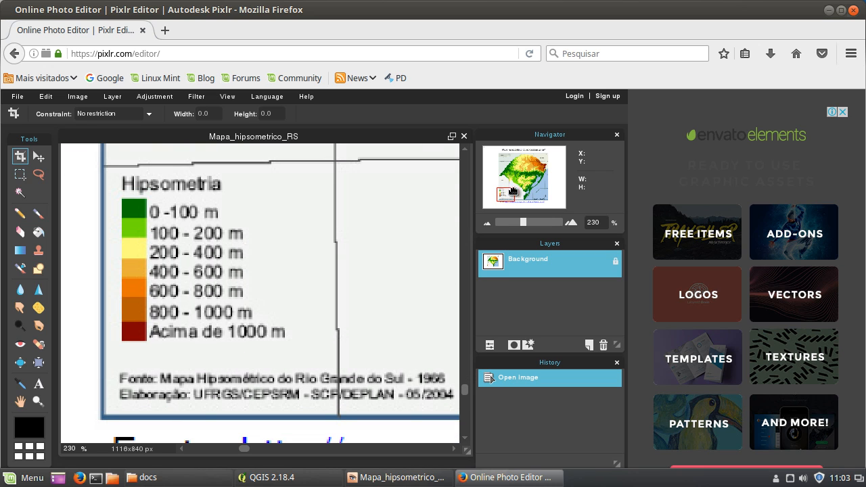
Sample the dark green 0 - 100 m legend swatch with the Color picker and display its RGB values in the color selector beside the legend.
{"action": "left_click", "coordinate": [571, 223]}
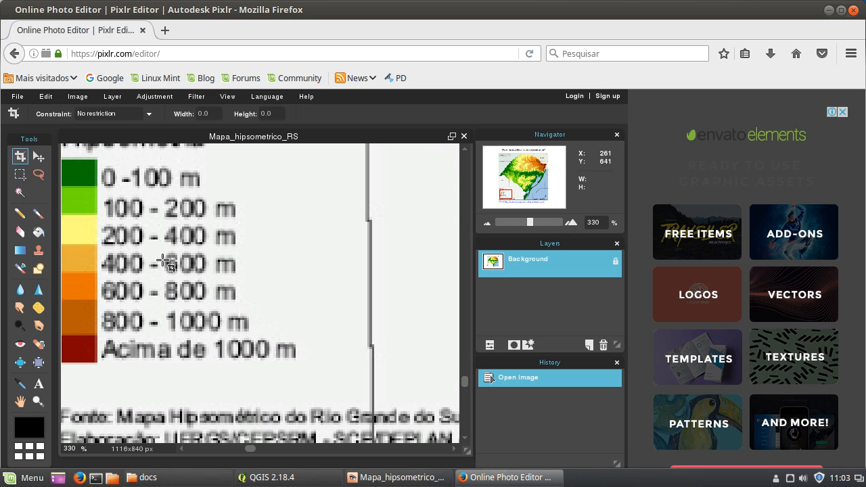
{"action": "left_click", "coordinate": [19, 402]}
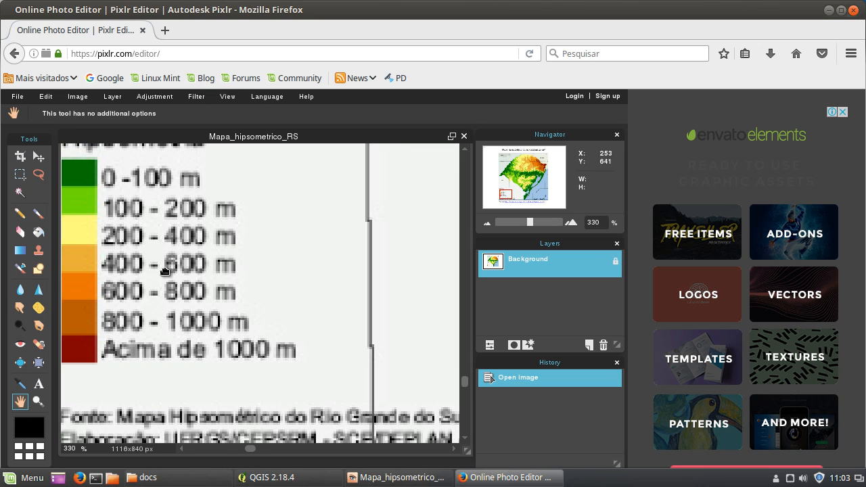
{"action": "left_click_drag", "start_coordinate": [167, 274], "coordinate": [257, 321]}
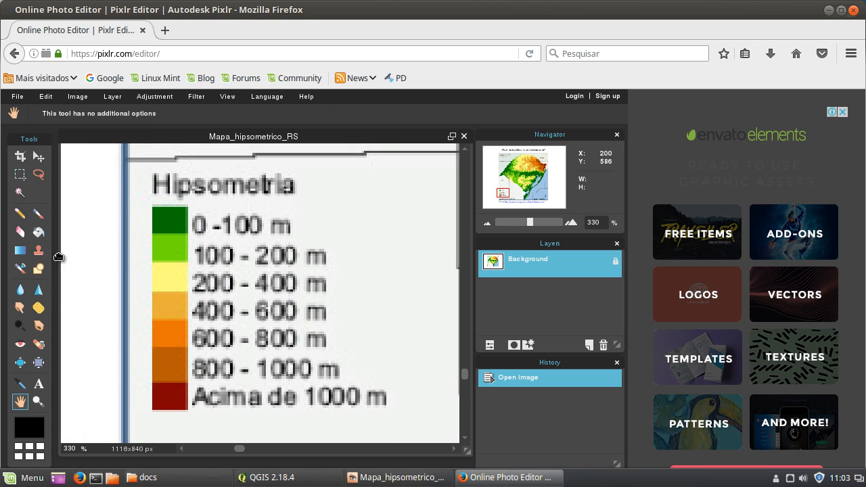
{"action": "left_click", "coordinate": [19, 388]}
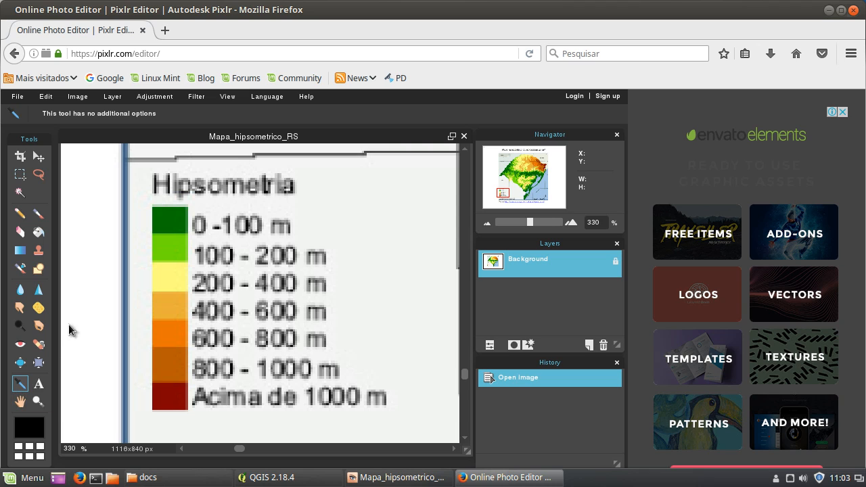
{"action": "left_click", "coordinate": [177, 214]}
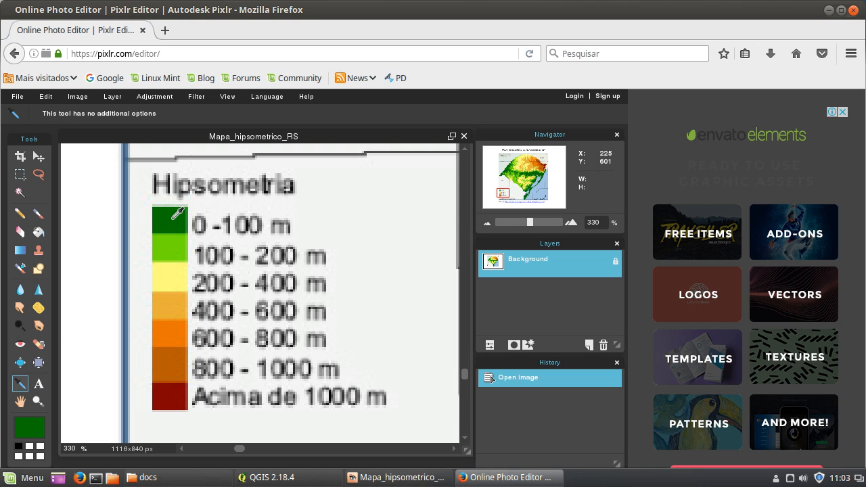
{"action": "left_click", "coordinate": [27, 429]}
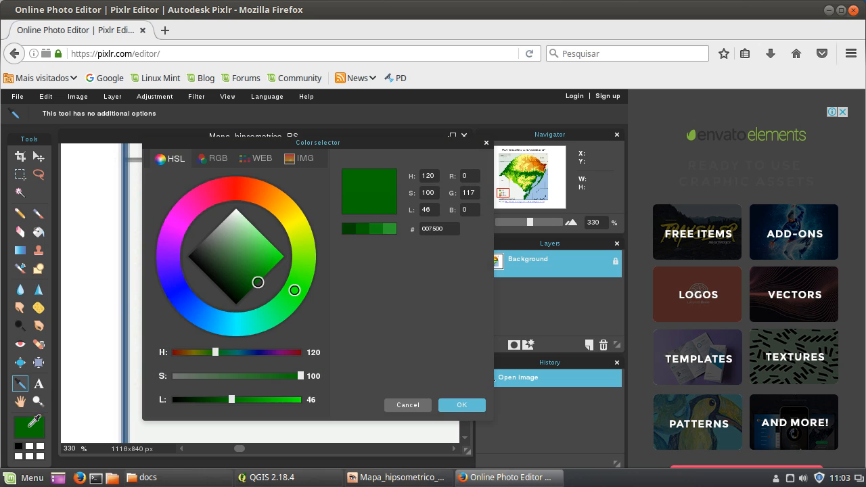
{"action": "left_click_drag", "start_coordinate": [280, 147], "coordinate": [478, 149]}
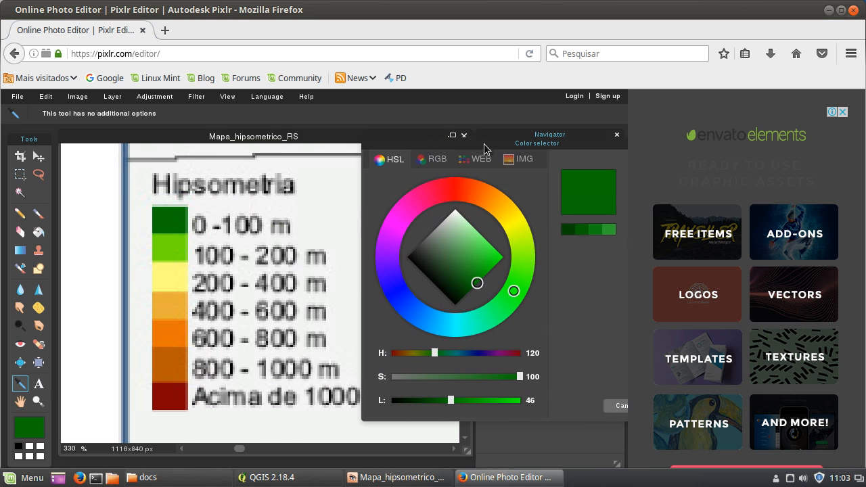
{"action": "left_click", "coordinate": [456, 156]}
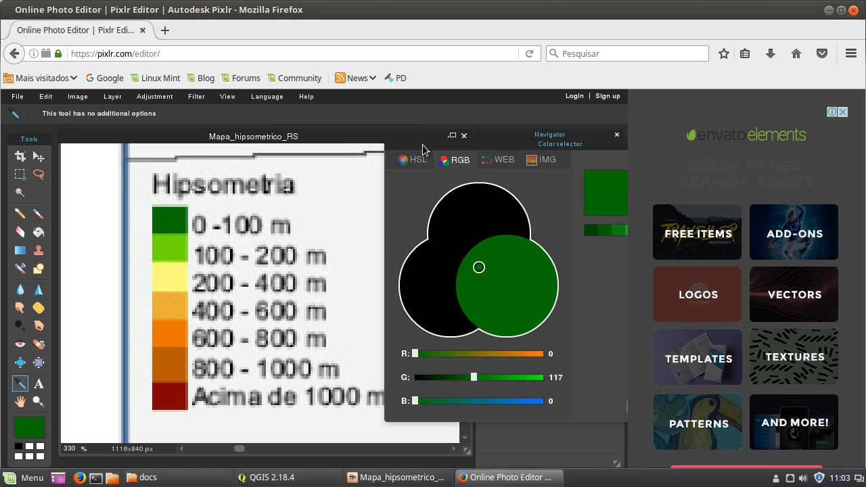
{"action": "left_click_drag", "start_coordinate": [421, 144], "coordinate": [438, 171]}
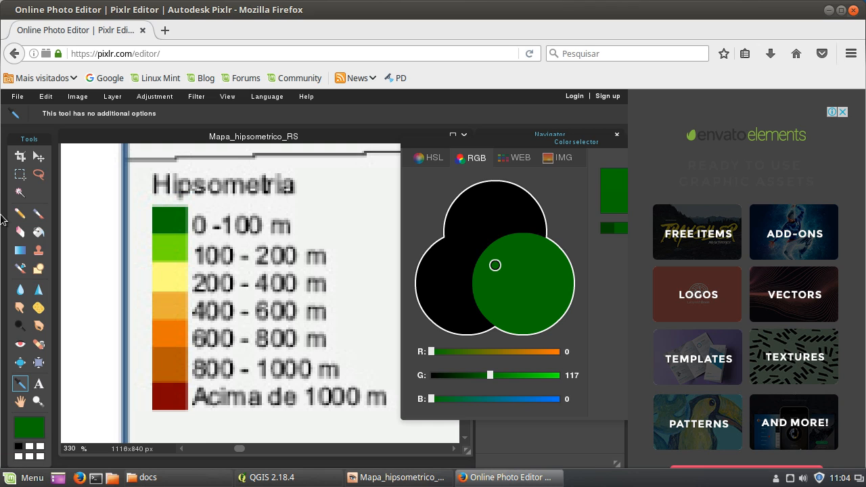
Open a blank document in the system text editor and place its window beside the RGB color selector.
{"action": "left_click", "coordinate": [22, 480]}
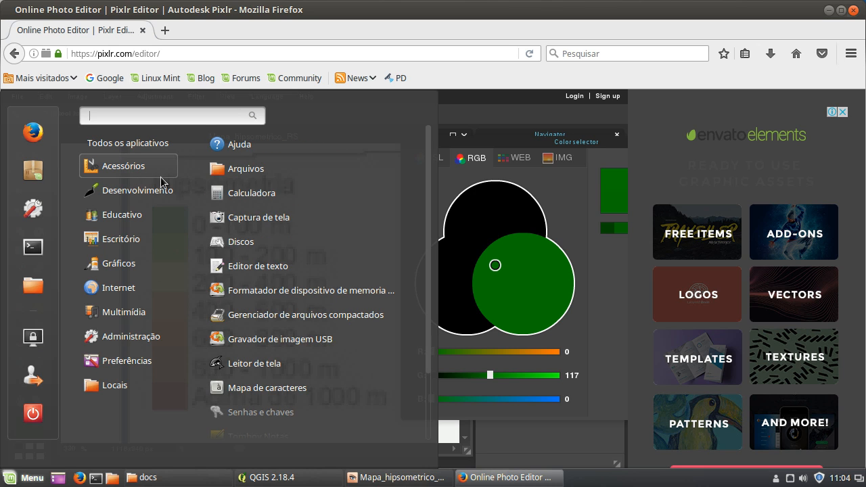
{"action": "mouse_move", "coordinate": [165, 184]}
{"action": "mouse_move", "coordinate": [143, 169]}
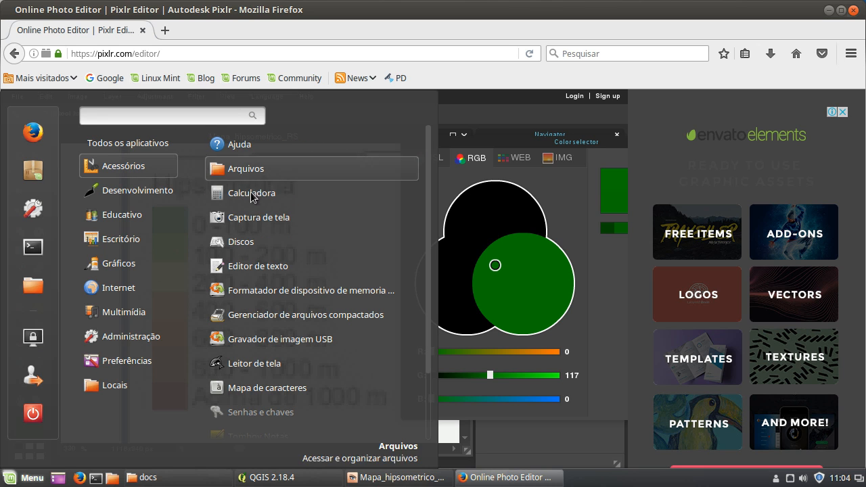
{"action": "left_click", "coordinate": [275, 268]}
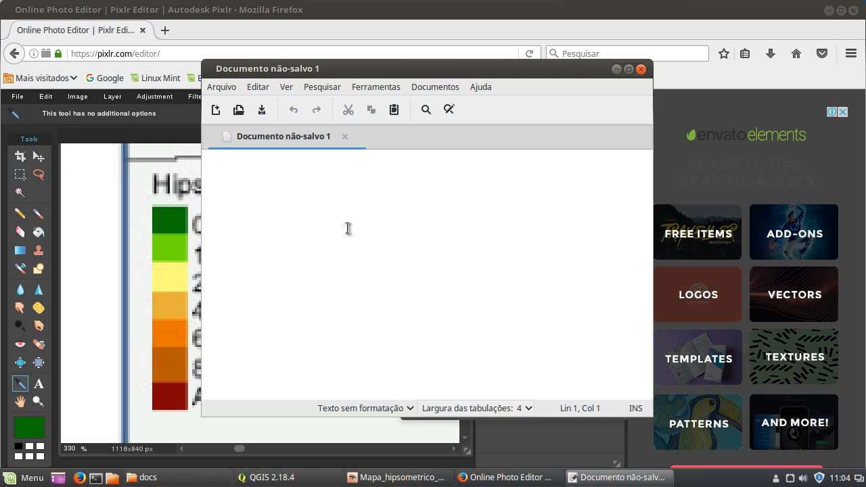
{"action": "left_click_drag", "start_coordinate": [429, 87], "coordinate": [513, 115]}
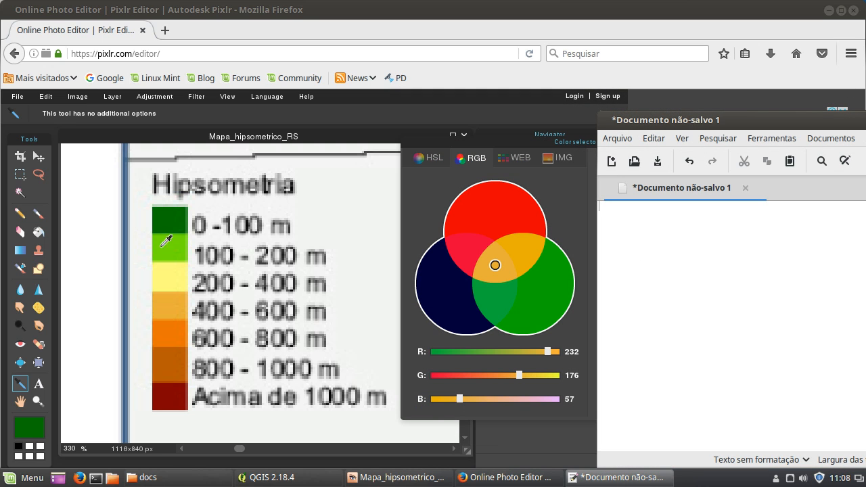
Sample the 0 - 100 m and 100 - 200 m swatches and note them as classe 1 0-119-0 and classe 2 108-226-0.
{"action": "left_click", "coordinate": [171, 215]}
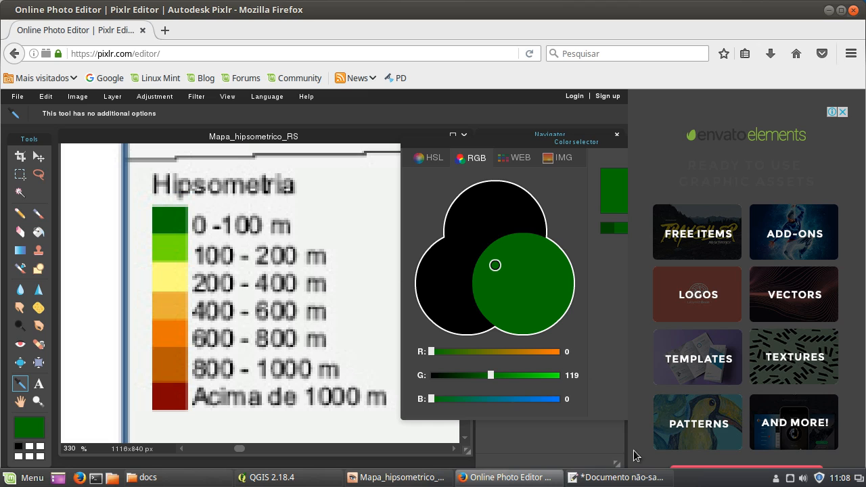
{"action": "left_click", "coordinate": [634, 479]}
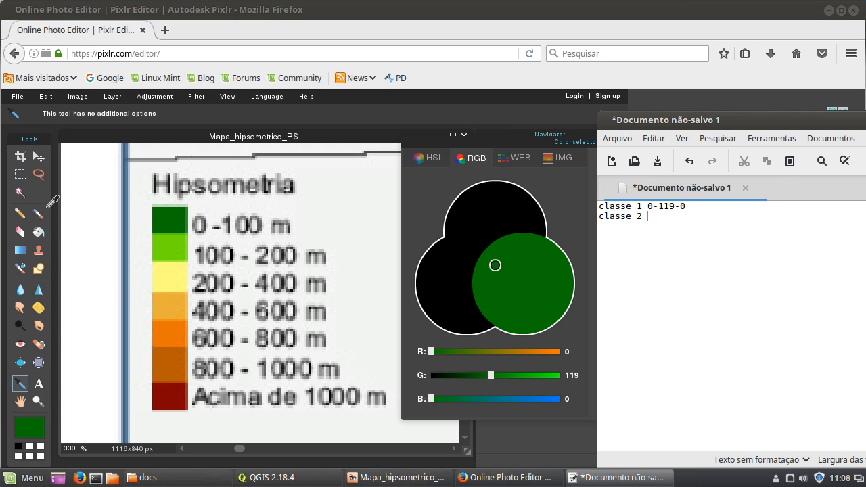
{"action": "left_click", "coordinate": [179, 245]}
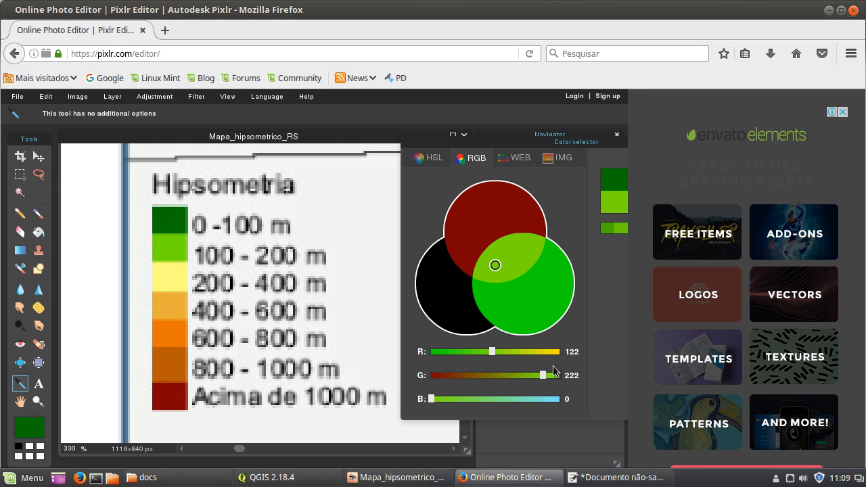
{"action": "left_click", "coordinate": [175, 243]}
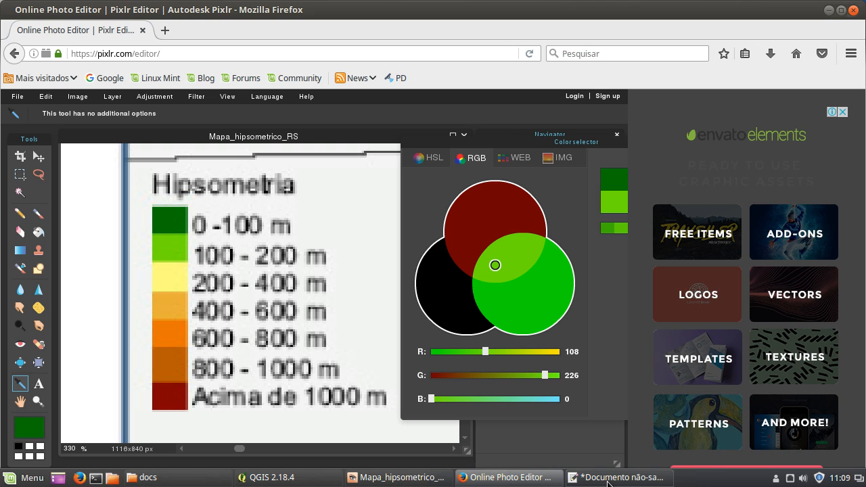
{"action": "mouse_move", "coordinate": [622, 477]}
{"action": "left_click", "coordinate": [627, 424]}
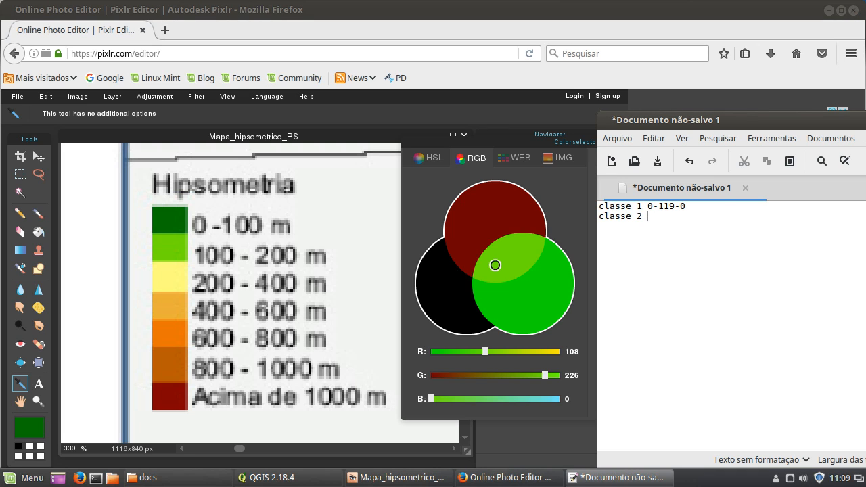
{"action": "type", "text": "108-226-0"}
{"action": "left_click", "coordinate": [171, 276]}
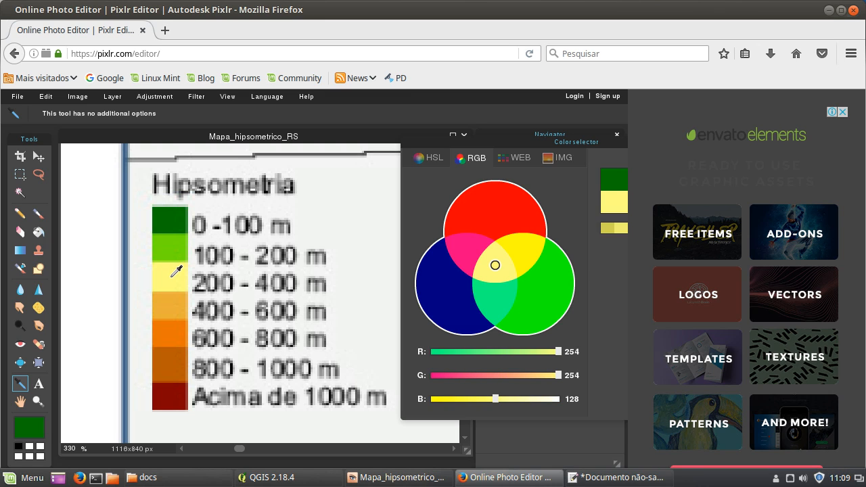
{"action": "left_click", "coordinate": [609, 479]}
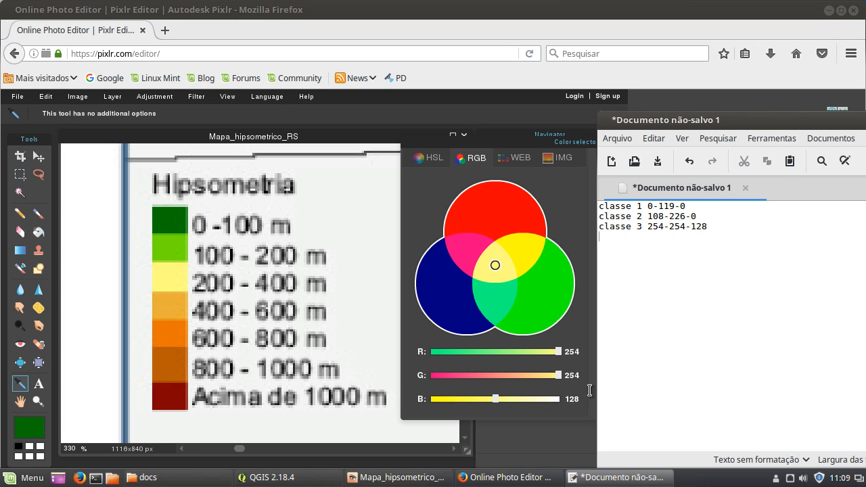
{"action": "left_click", "coordinate": [169, 297]}
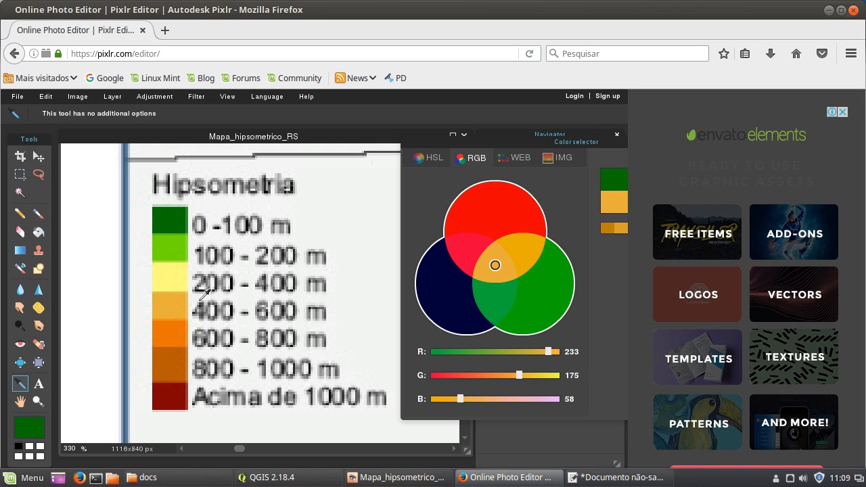
{"action": "left_click", "coordinate": [599, 478]}
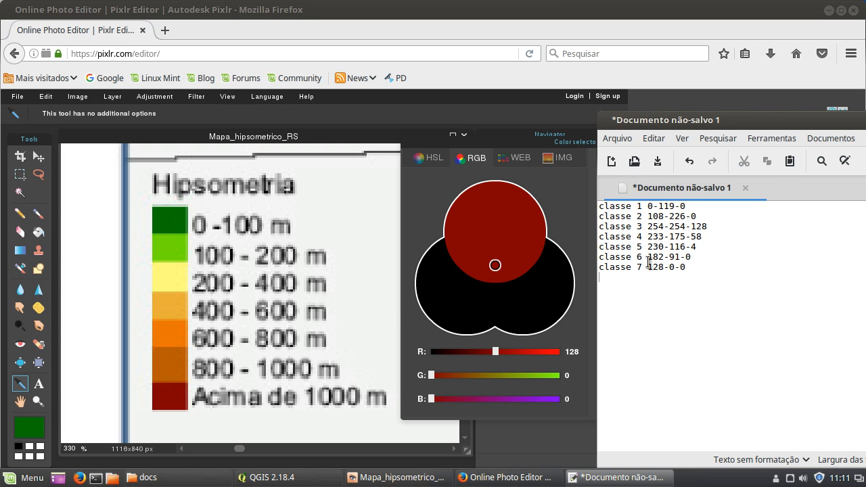
Minimize the browser, image viewer and docs folder to return to the hipsometria_sergipe style properties in QGIS.
{"action": "left_click", "coordinate": [828, 10]}
{"action": "left_click", "coordinate": [622, 38]}
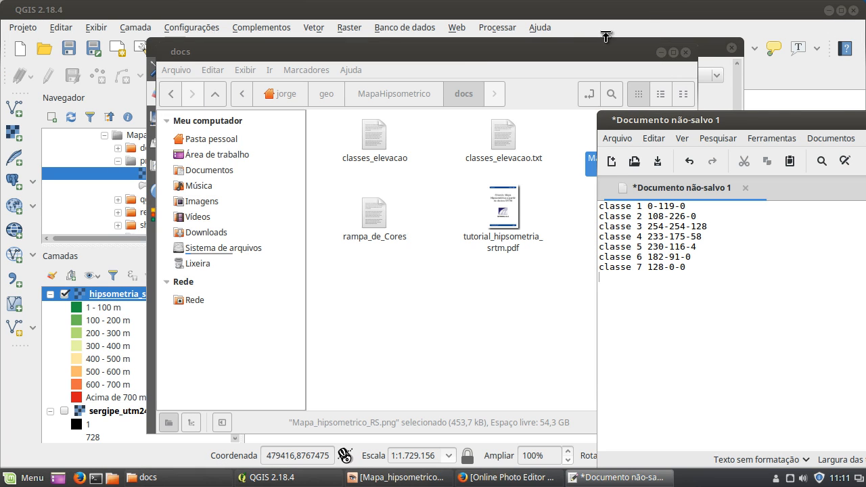
{"action": "left_click", "coordinate": [661, 52]}
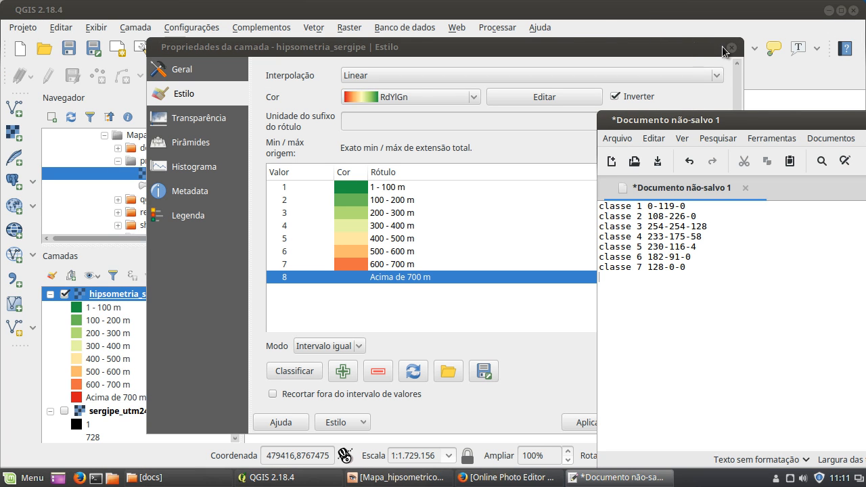
Set the color of the 1 - 100 m class to the noted RGB values 0, 119, 0.
{"action": "left_click", "coordinate": [382, 189]}
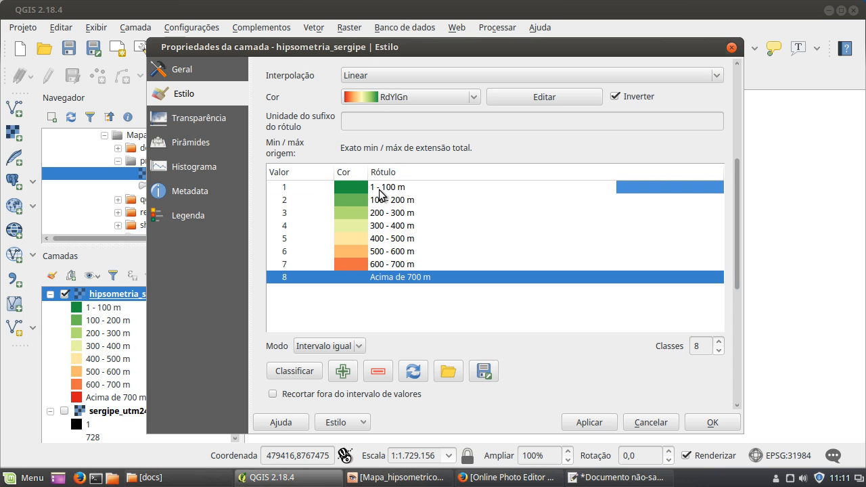
{"action": "left_click", "coordinate": [609, 478]}
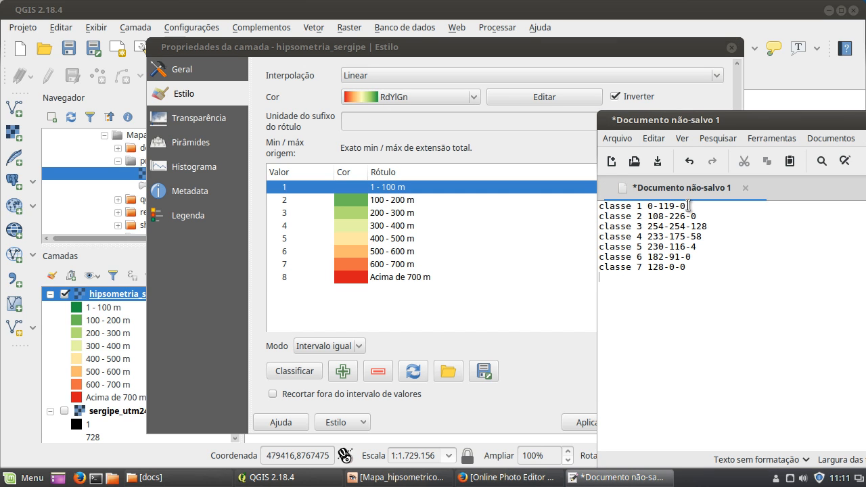
{"action": "double_click", "coordinate": [358, 194]}
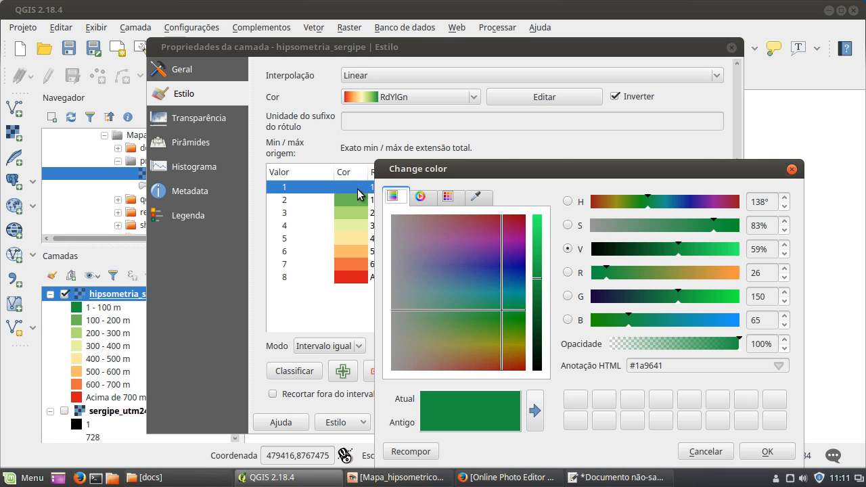
{"action": "left_click_drag", "start_coordinate": [773, 277], "coordinate": [704, 271]}
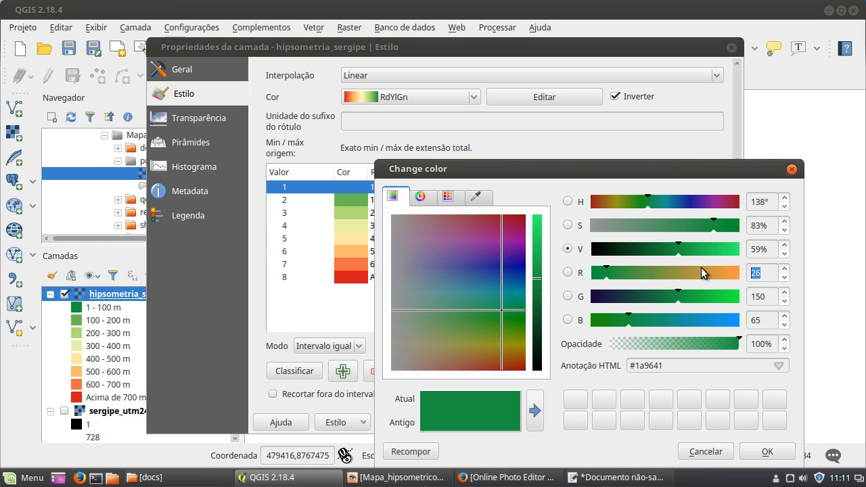
{"action": "type", "text": "0"}
{"action": "left_click_drag", "start_coordinate": [769, 299], "coordinate": [722, 304]}
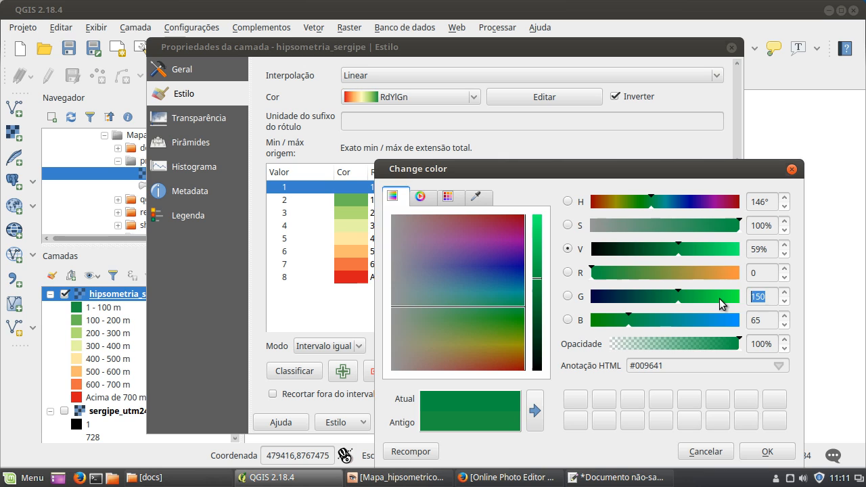
{"action": "type", "text": "119"}
{"action": "left_click_drag", "start_coordinate": [766, 323], "coordinate": [735, 322]}
{"action": "type", "text": "0"}
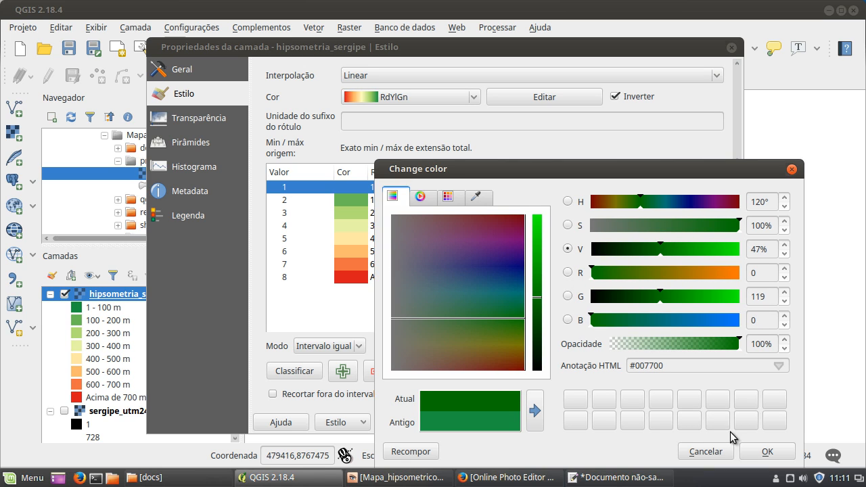
{"action": "left_click", "coordinate": [767, 451]}
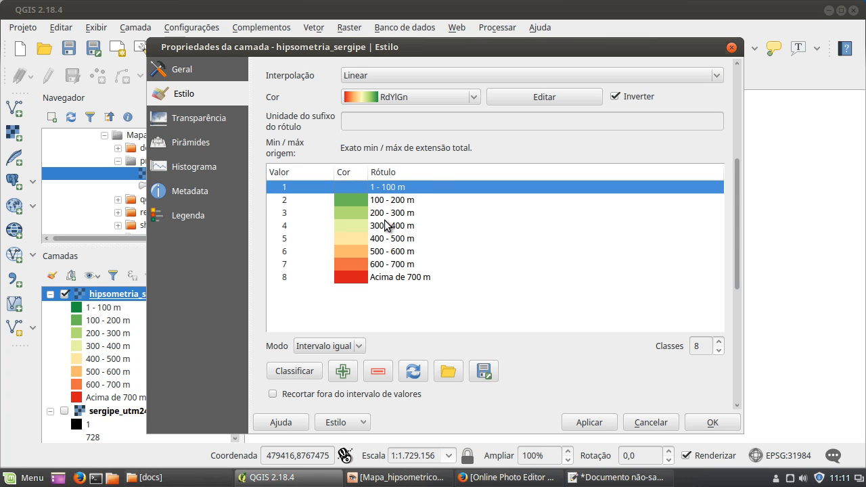
Set the color of the 100 - 200 m class to the noted RGB values 108, 226, 0.
{"action": "left_click", "coordinate": [340, 202]}
{"action": "left_click", "coordinate": [636, 479]}
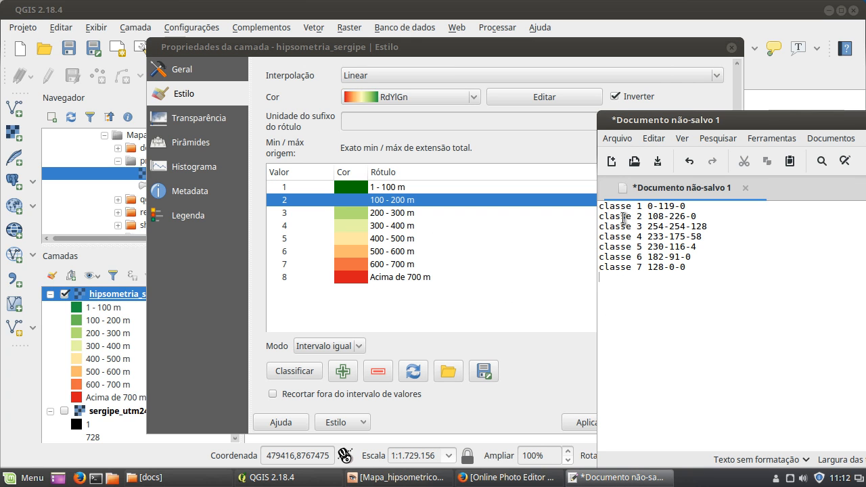
{"action": "double_click", "coordinate": [346, 200]}
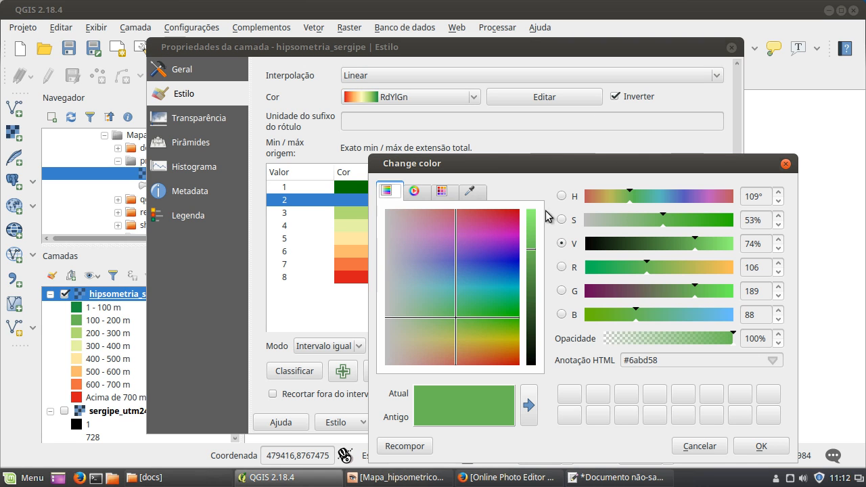
{"action": "left_click_drag", "start_coordinate": [762, 267], "coordinate": [723, 266]}
{"action": "type", "text": "108"}
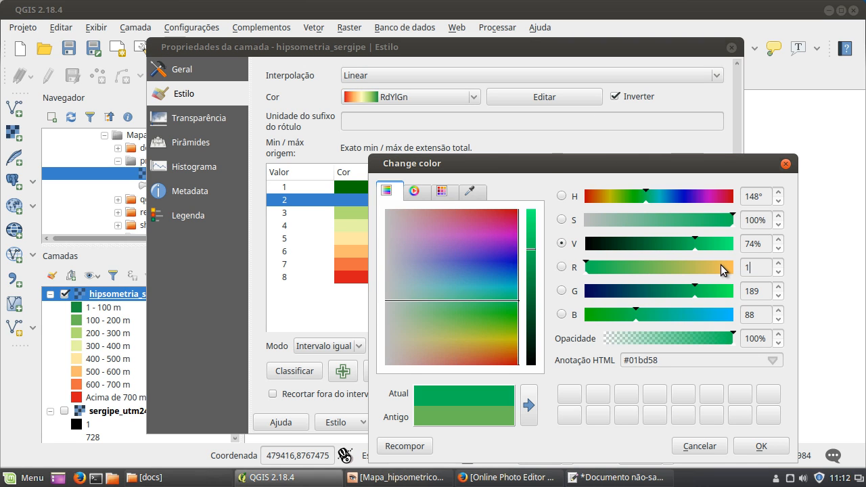
{"action": "double_click", "coordinate": [751, 291]}
{"action": "type", "text": "226"}
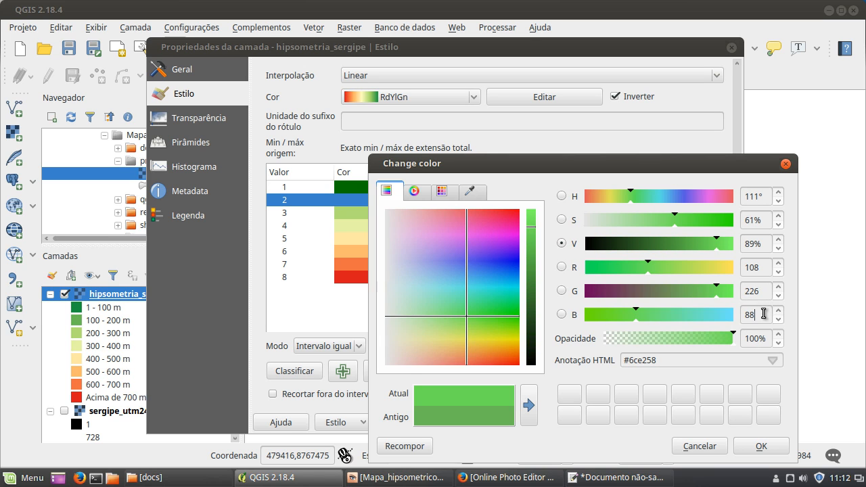
{"action": "left_click_drag", "start_coordinate": [763, 314], "coordinate": [729, 320]}
{"action": "type", "text": "0"}
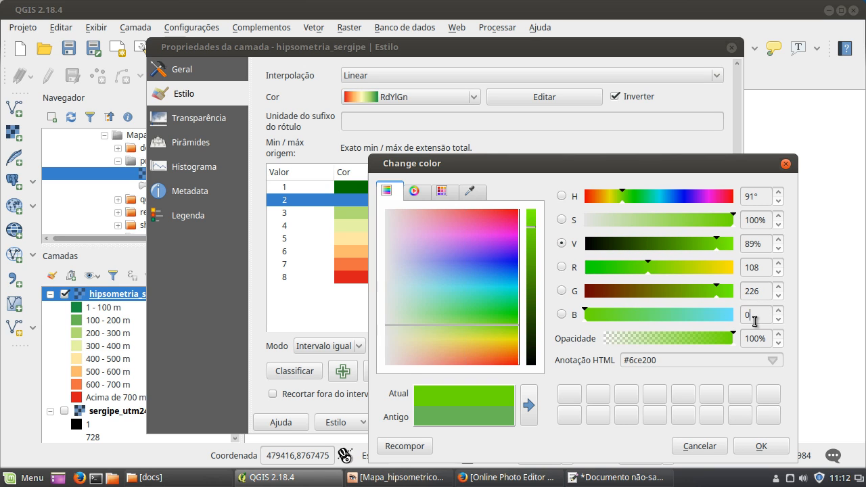
{"action": "left_click", "coordinate": [761, 293]}
{"action": "left_click", "coordinate": [760, 446]}
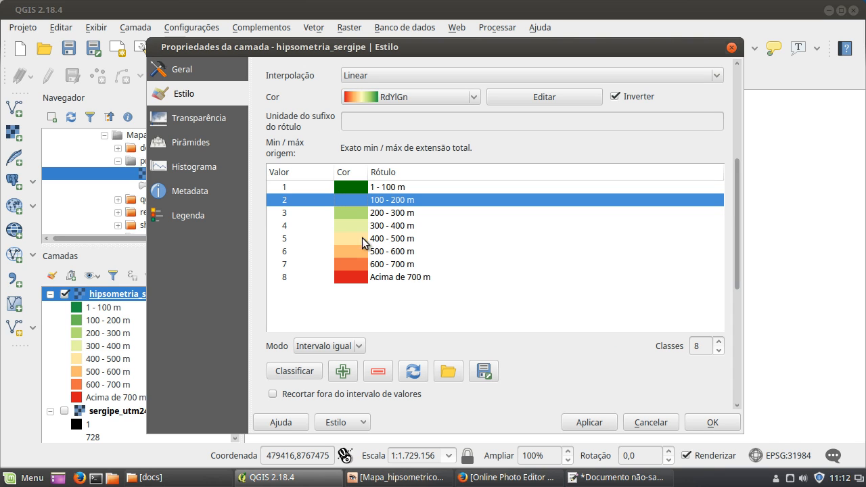
Set the color of the 200 - 300 m class to the noted classe 3 RGB values 254, 254, 128.
{"action": "left_click", "coordinate": [336, 214]}
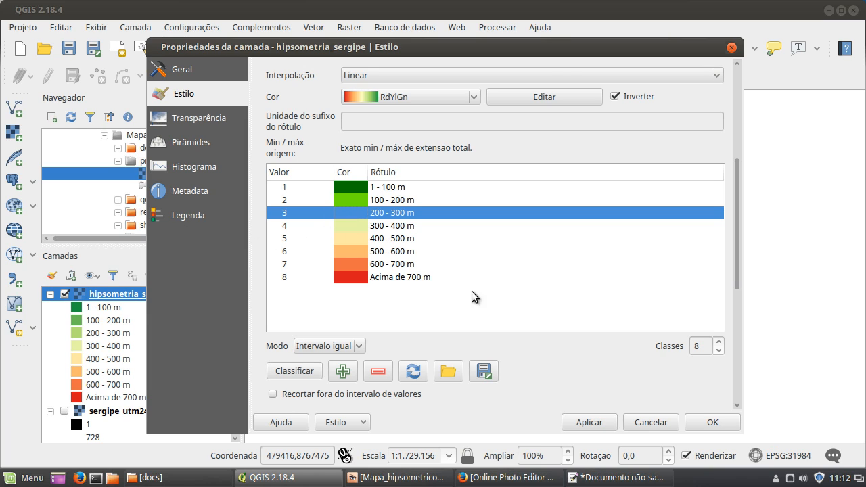
{"action": "mouse_move", "coordinate": [542, 479]}
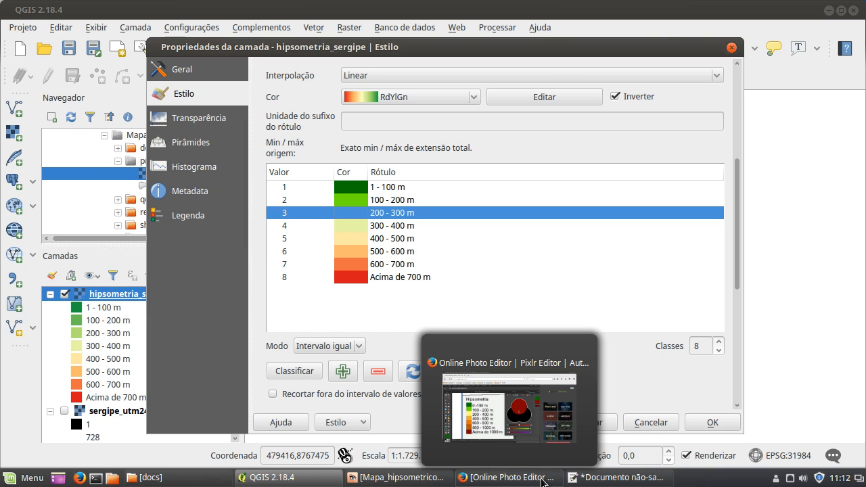
{"action": "left_click", "coordinate": [613, 478]}
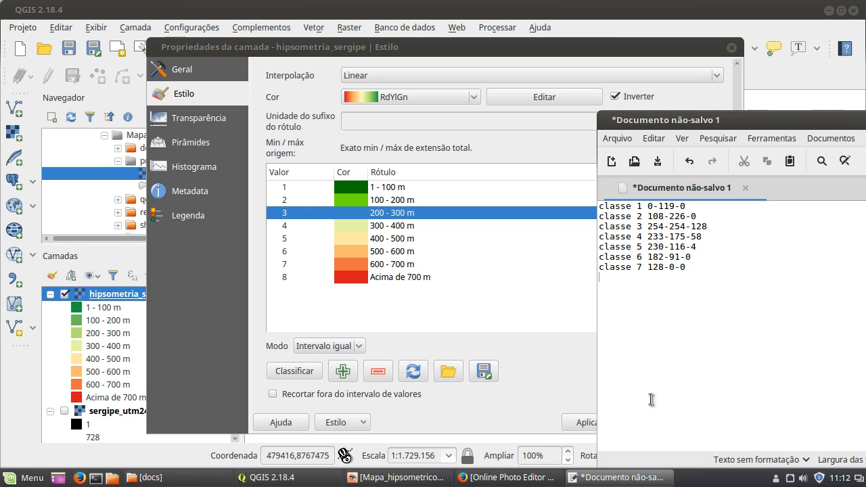
{"action": "left_click_drag", "start_coordinate": [708, 227], "coordinate": [647, 227]}
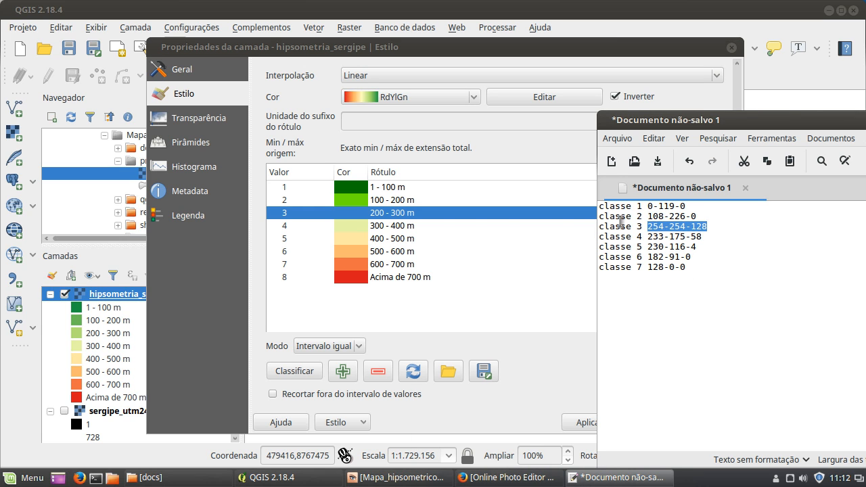
{"action": "double_click", "coordinate": [344, 216]}
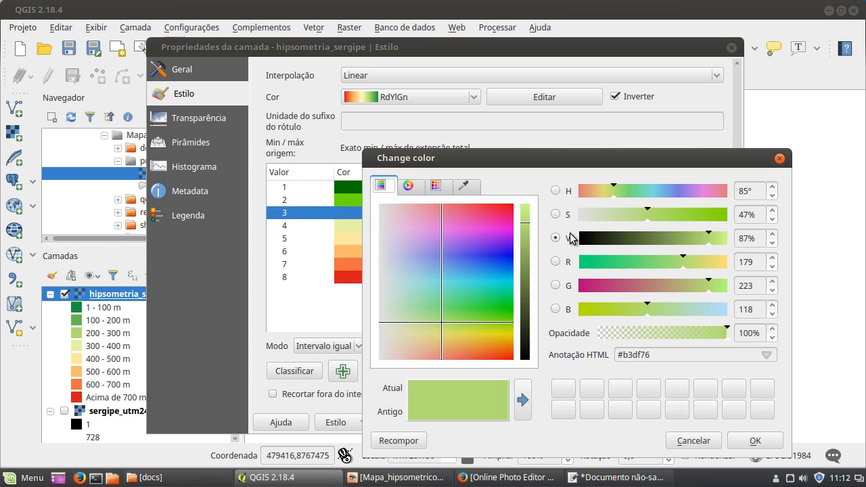
{"action": "double_click", "coordinate": [741, 261]}
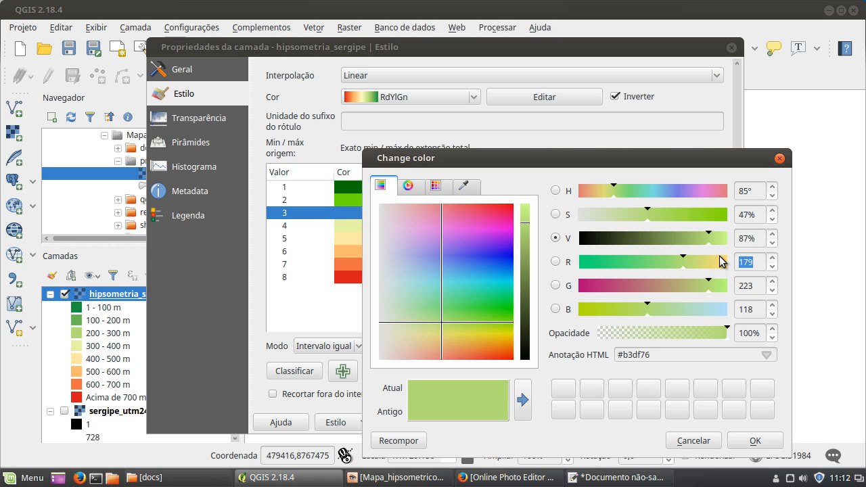
{"action": "type", "text": "254"}
{"action": "double_click", "coordinate": [748, 285]}
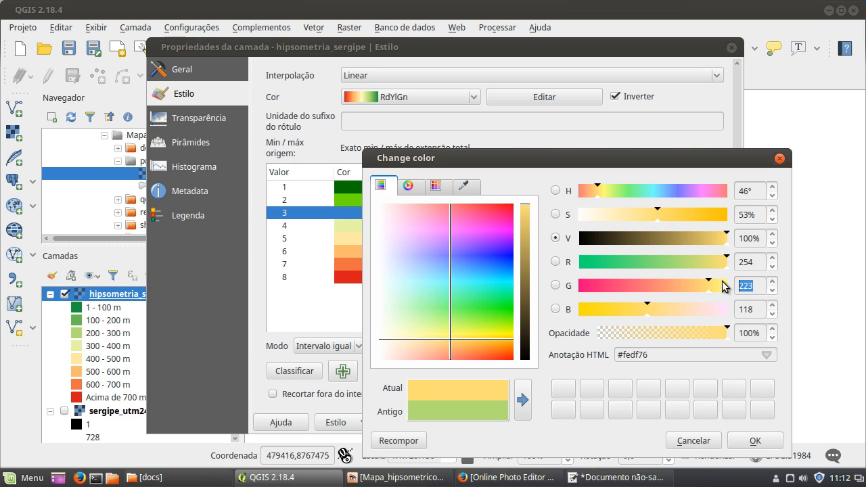
{"action": "type", "text": "254"}
{"action": "double_click", "coordinate": [757, 313]}
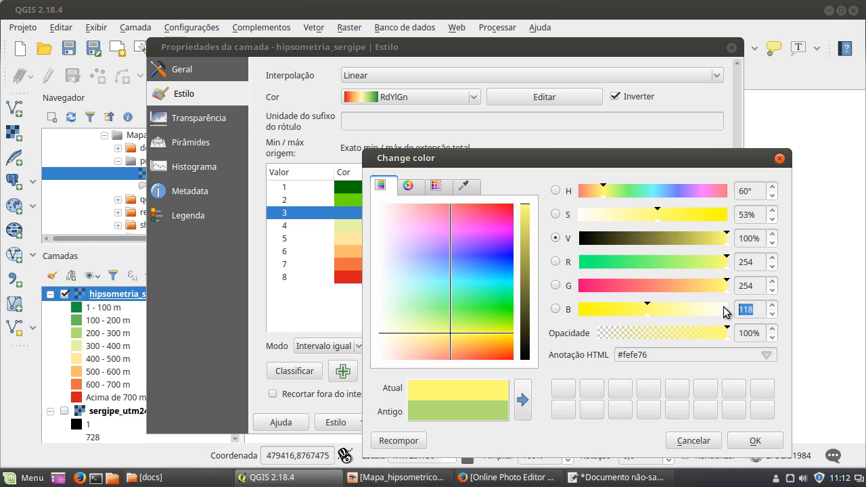
{"action": "type", "text": "128"}
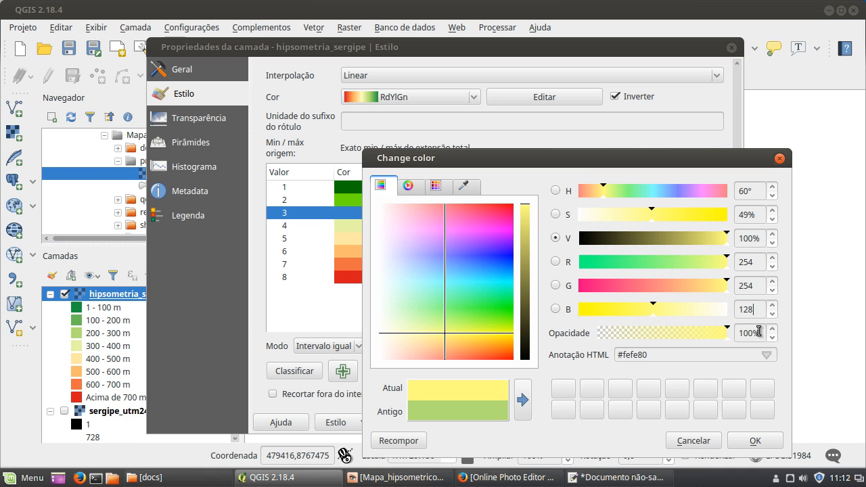
{"action": "left_click", "coordinate": [755, 441]}
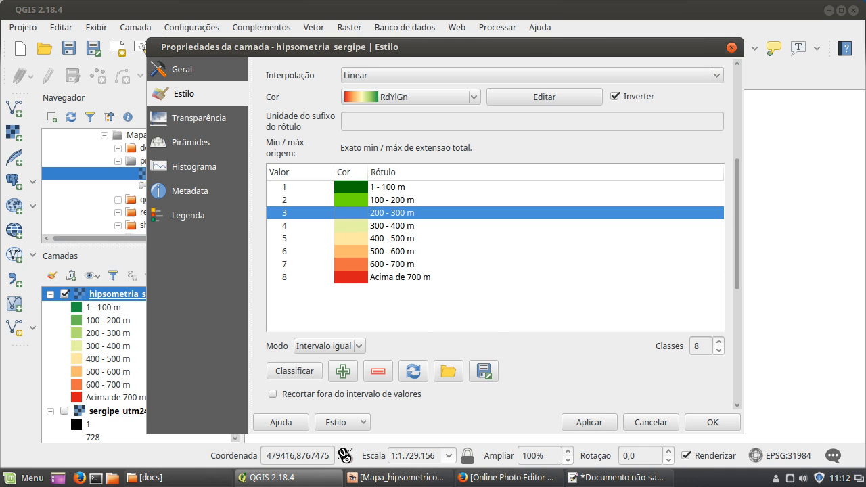
Look up the classe 4 RGB values 233-175-58 in the text notes.
{"action": "left_click", "coordinate": [634, 484]}
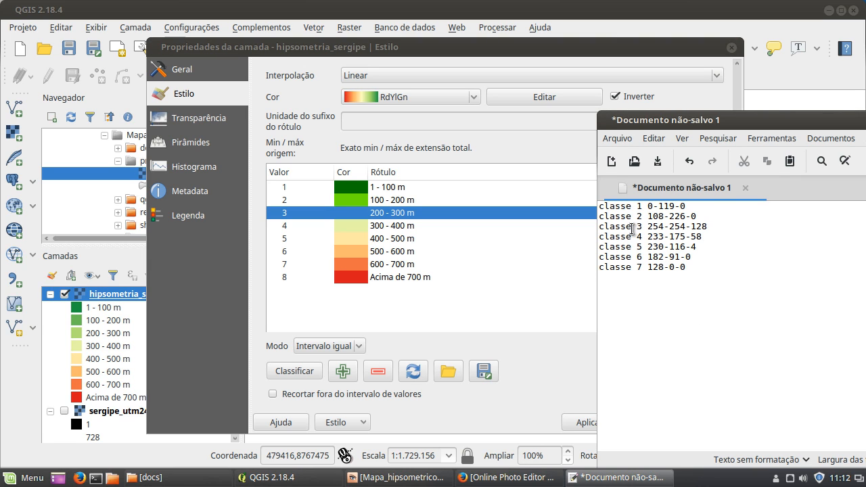
{"action": "left_click_drag", "start_coordinate": [649, 237], "coordinate": [724, 239]}
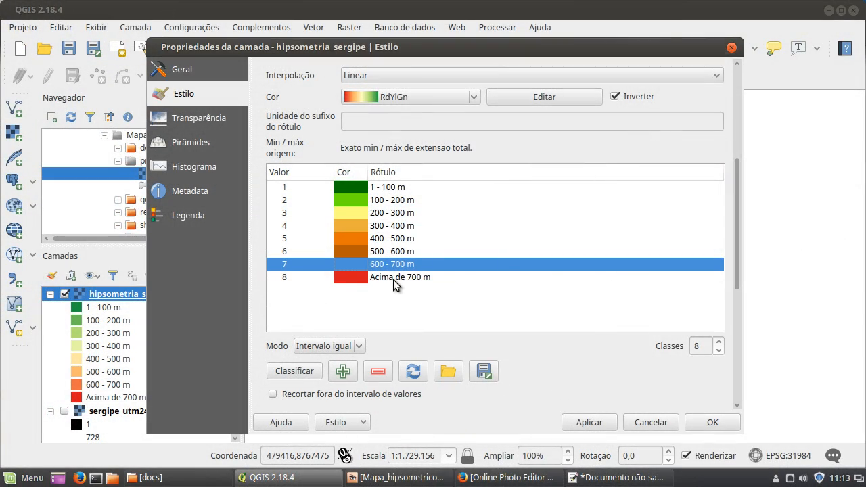
Set the color of the Acima de 700 m class to pure red, RGB 255, 0, 0.
{"action": "left_click", "coordinate": [393, 279]}
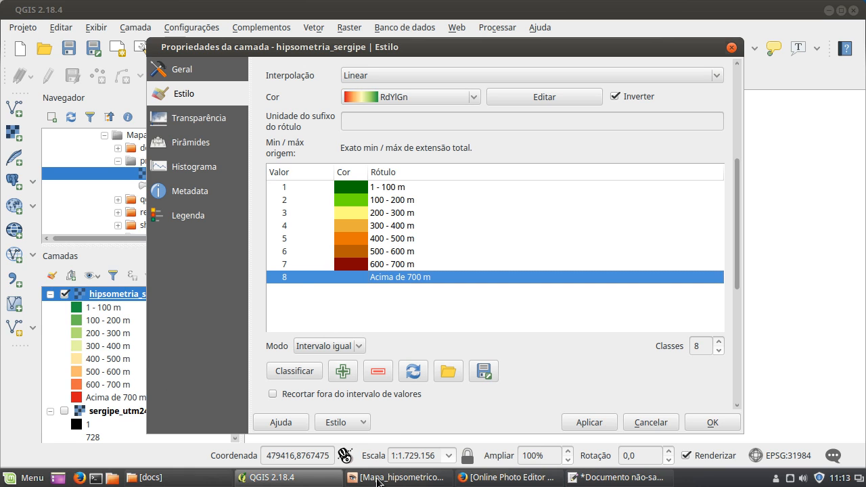
{"action": "double_click", "coordinate": [356, 283]}
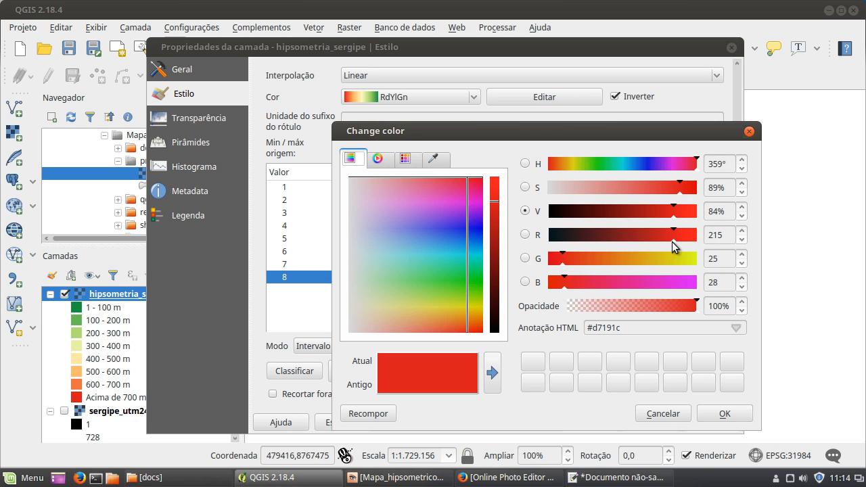
{"action": "left_click_drag", "start_coordinate": [668, 236], "coordinate": [679, 261]}
{"action": "type", "text": "0"}
{"action": "left_click_drag", "start_coordinate": [726, 280], "coordinate": [688, 278]}
{"action": "type", "text": "0"}
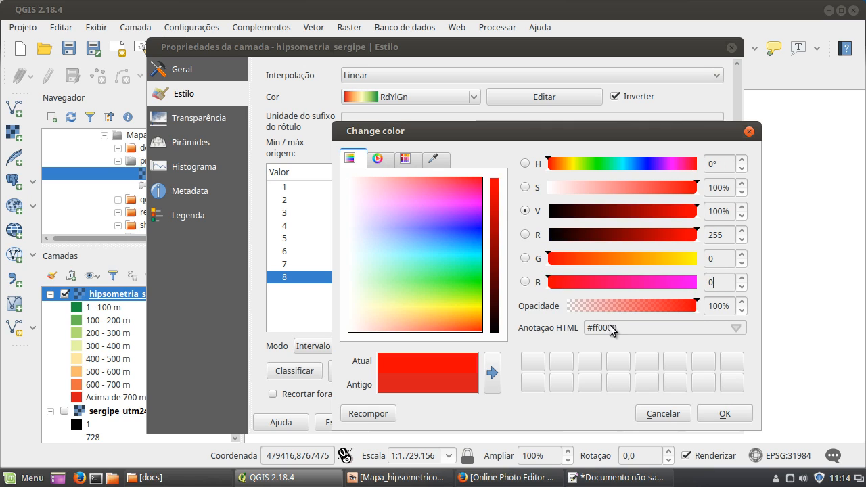
{"action": "left_click", "coordinate": [723, 414]}
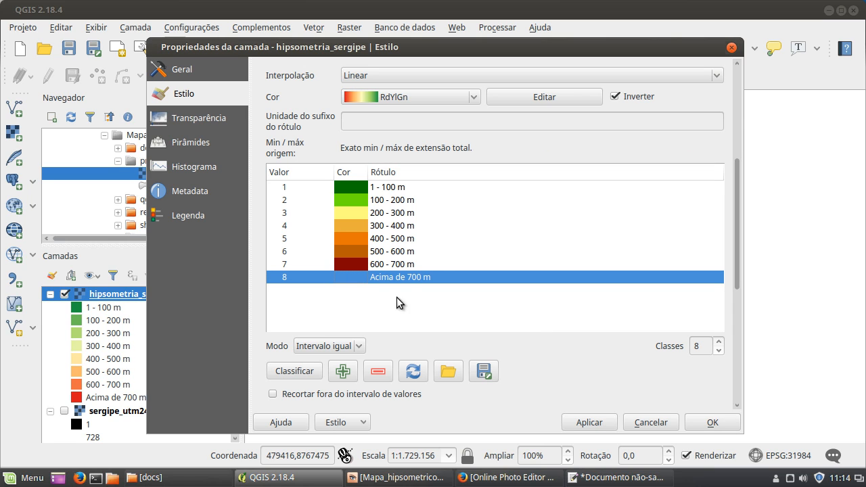
{"action": "left_click", "coordinate": [363, 266]}
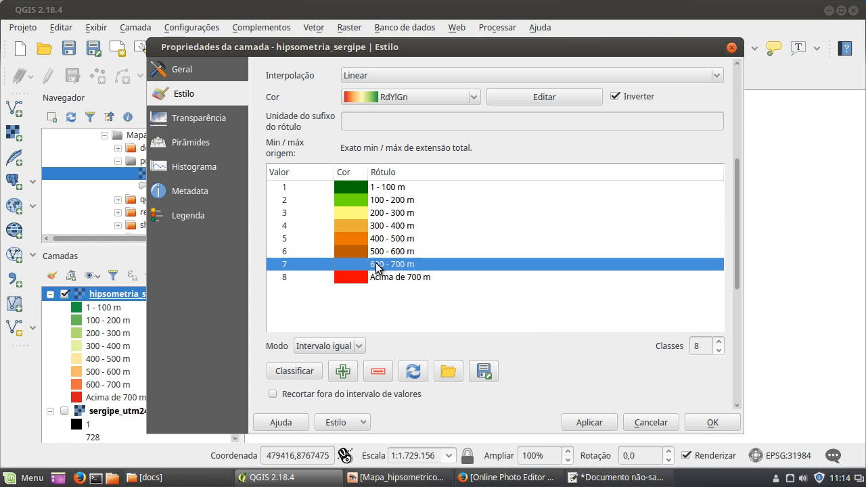
{"action": "left_click", "coordinate": [374, 279]}
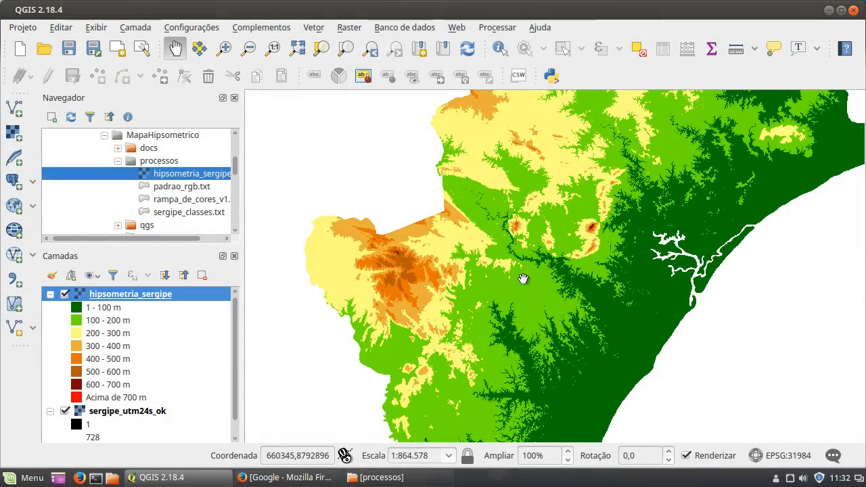
Examine the recolored hypsometric map of Sergipe at full extent and close up around the high-elevation area in the west.
{"action": "scroll", "coordinate": [523, 279], "scroll_direction": "down", "scroll_amount": 1}
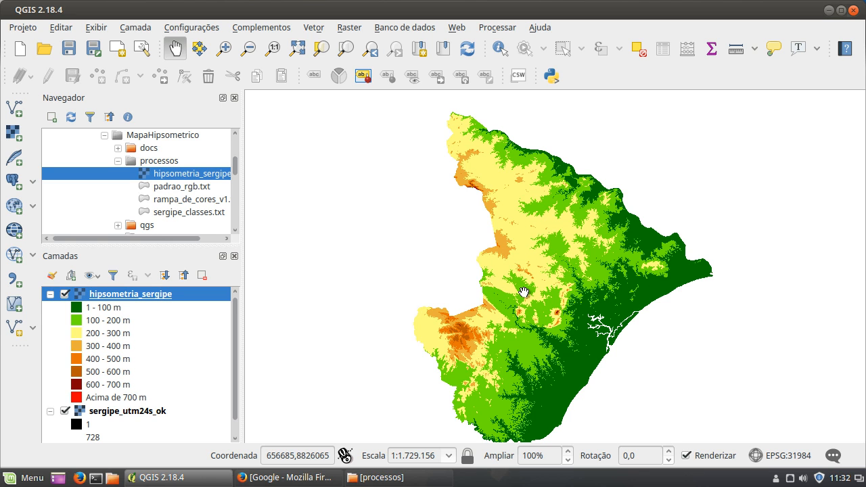
{"action": "scroll", "coordinate": [528, 291], "scroll_direction": "up", "scroll_amount": 1}
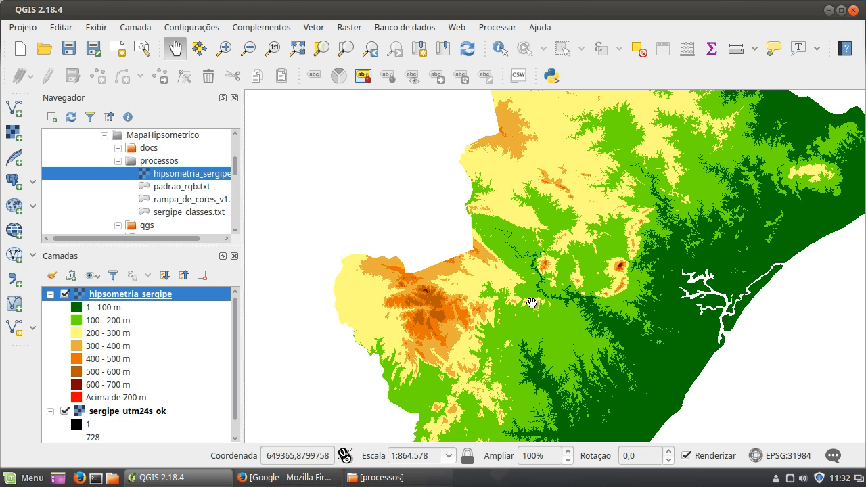
{"action": "left_click_drag", "start_coordinate": [532, 335], "coordinate": [522, 248]}
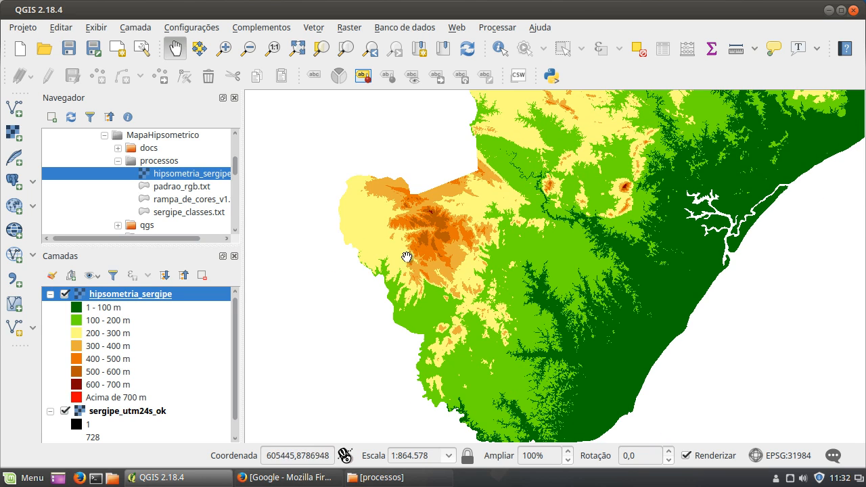
{"action": "left_click_drag", "start_coordinate": [437, 234], "coordinate": [438, 250]}
{"action": "scroll", "coordinate": [437, 251], "scroll_direction": "up", "scroll_amount": 3}
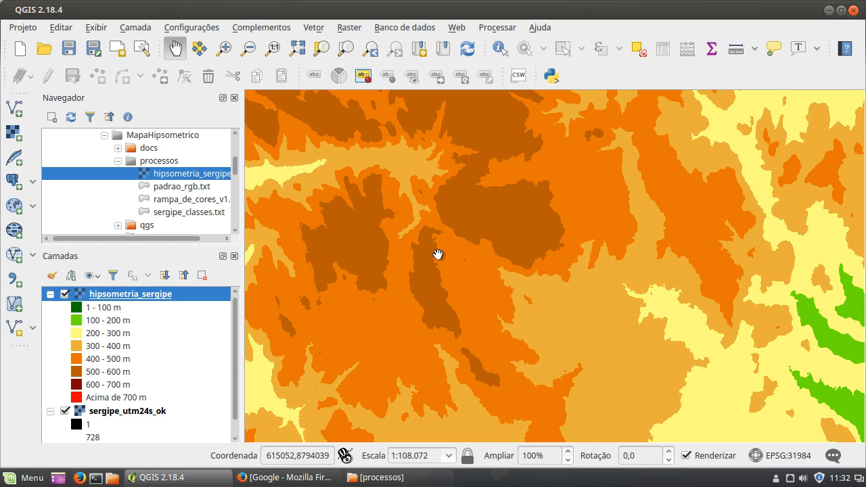
{"action": "scroll", "coordinate": [438, 251], "scroll_direction": "down", "scroll_amount": 4}
{"action": "left_click_drag", "start_coordinate": [515, 202], "coordinate": [531, 276]}
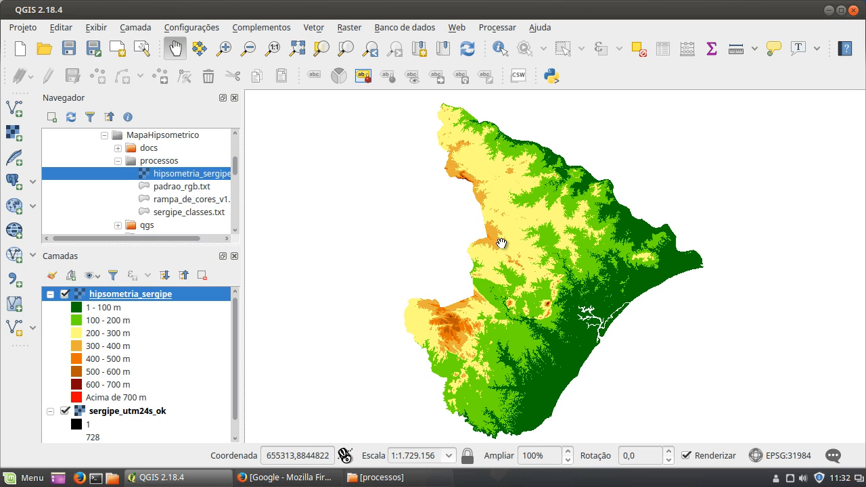
{"action": "left_click_drag", "start_coordinate": [503, 243], "coordinate": [535, 258]}
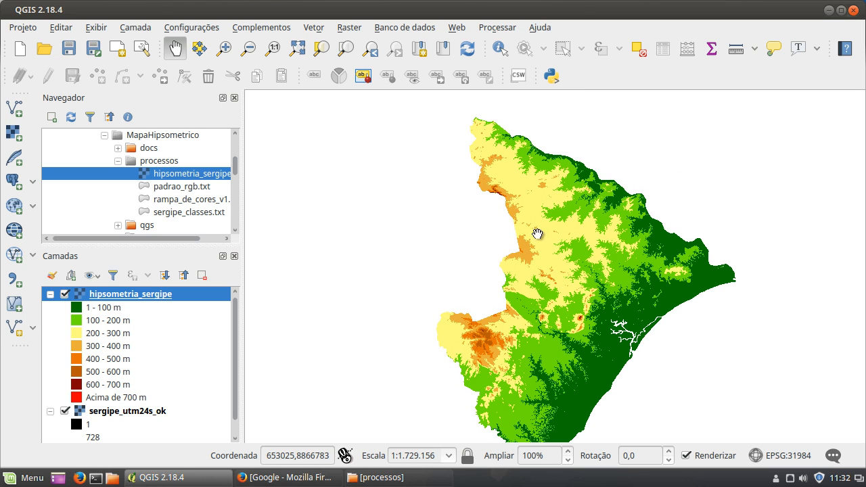
{"action": "left_click_drag", "start_coordinate": [599, 263], "coordinate": [593, 244]}
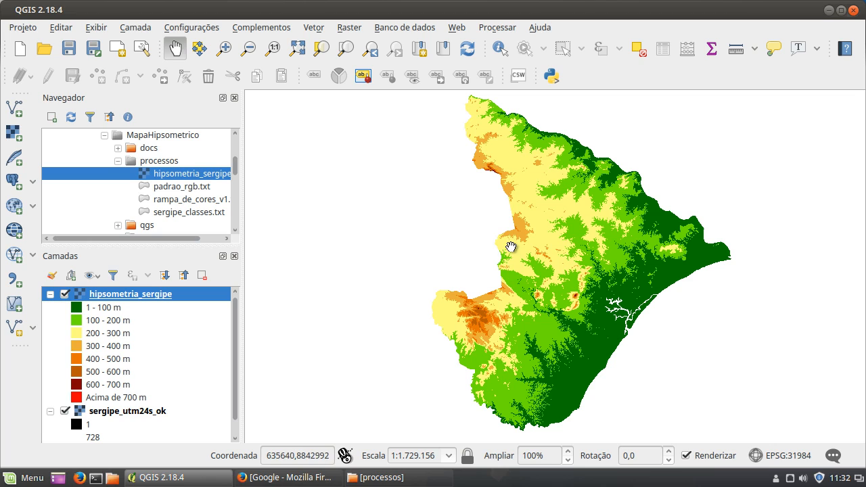
{"action": "left_click_drag", "start_coordinate": [511, 241], "coordinate": [512, 250]}
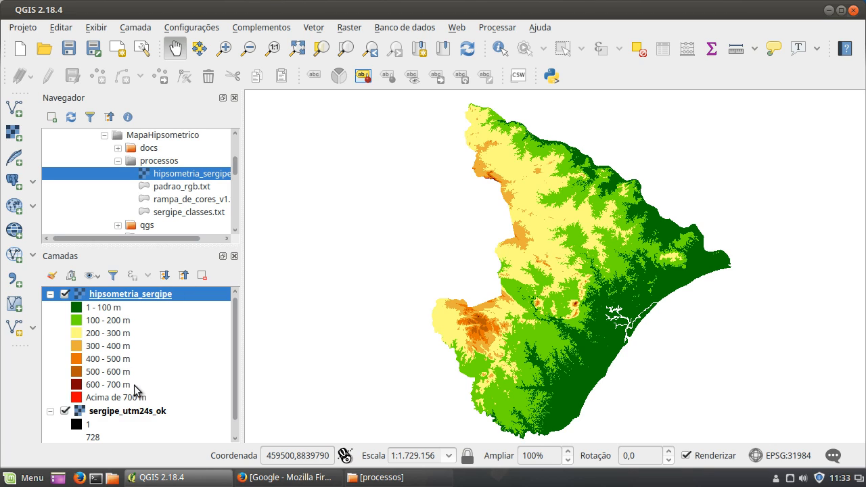
Select the sergipe_utm24s_ok layer and review the layer legend entries.
{"action": "left_click", "coordinate": [150, 413]}
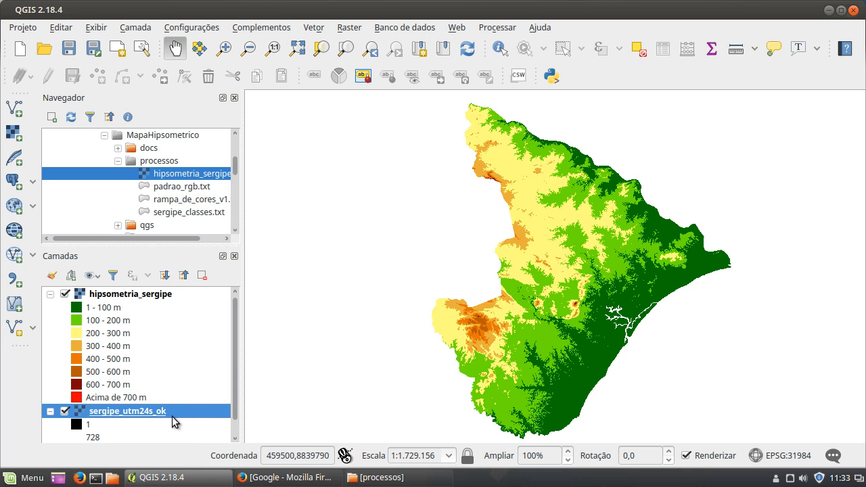
{"action": "scroll", "coordinate": [238, 391], "scroll_direction": "down", "scroll_amount": 1}
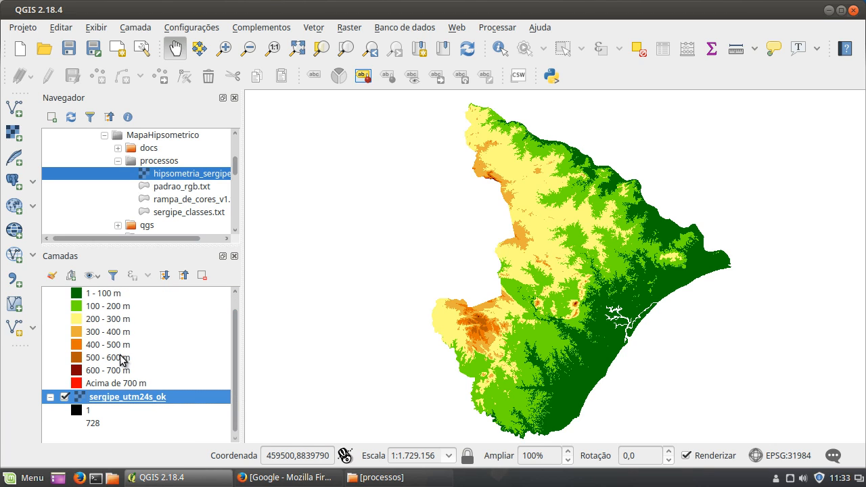
{"action": "scroll", "coordinate": [242, 316], "scroll_direction": "up", "scroll_amount": 1}
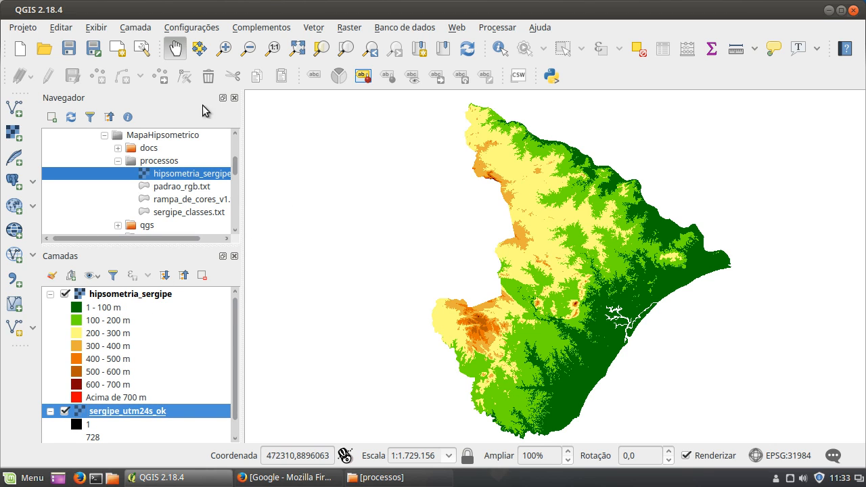
Start the DEM terrain model analysis with sergipe_utm24s_ok as the input raster.
{"action": "left_click", "coordinate": [347, 34]}
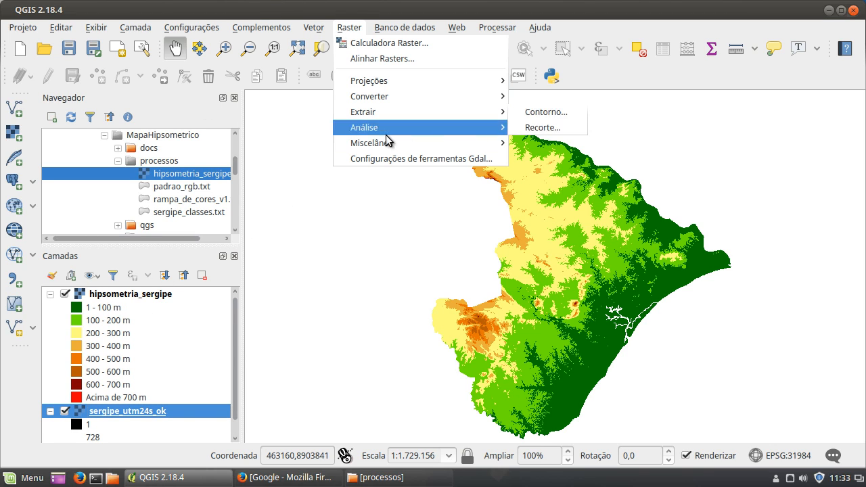
{"action": "mouse_move", "coordinate": [480, 131]}
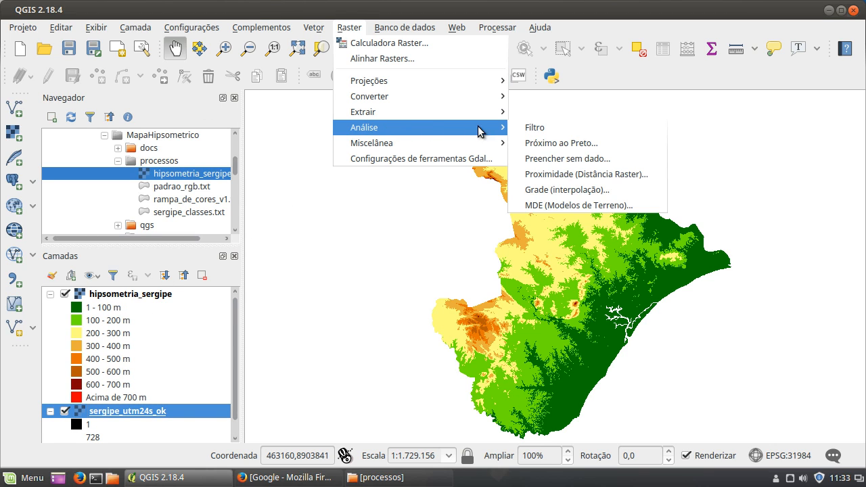
{"action": "left_click", "coordinate": [643, 211]}
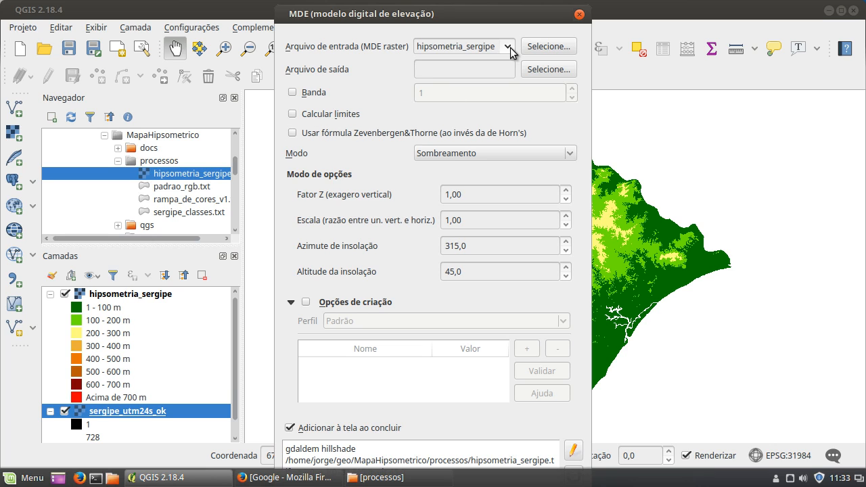
{"action": "left_click", "coordinate": [508, 46]}
{"action": "left_click", "coordinate": [467, 62]}
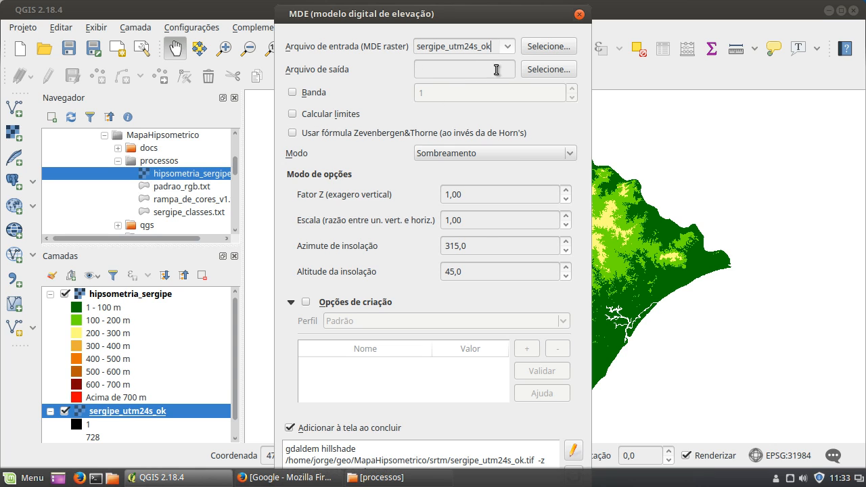
Set the output raster to relevo_sombreado.tif in the MapaHipsometrico/processos folder.
{"action": "left_click", "coordinate": [542, 70]}
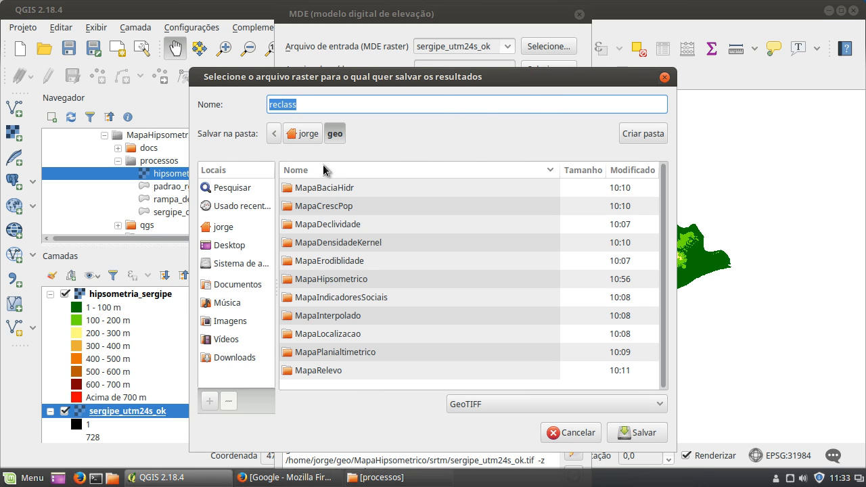
{"action": "double_click", "coordinate": [344, 283]}
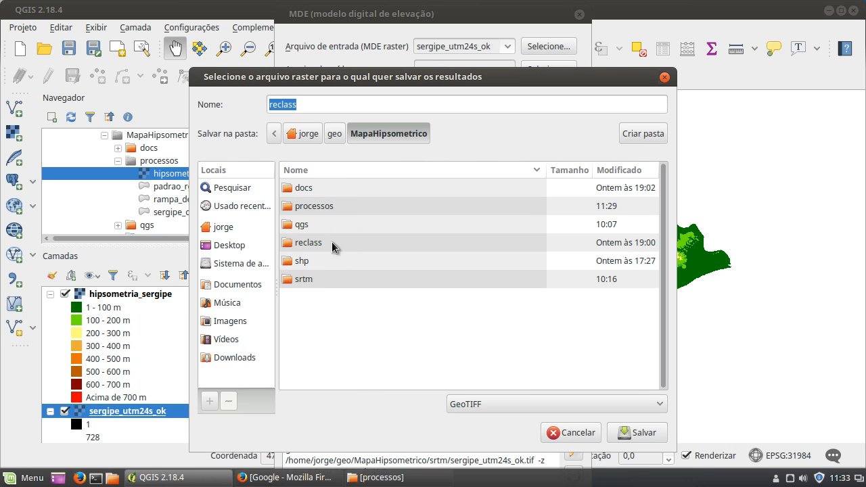
{"action": "left_click", "coordinate": [318, 207]}
{"action": "double_click", "coordinate": [318, 207]}
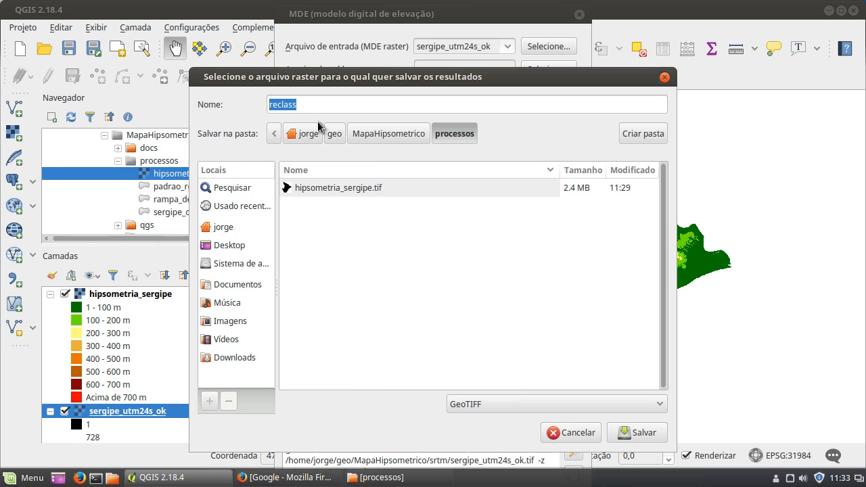
{"action": "type", "text": "relevo_sombreado.tif"}
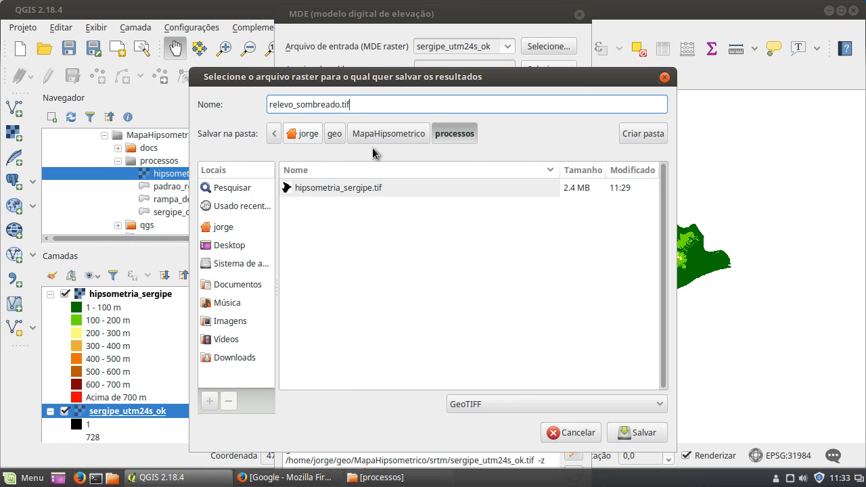
{"action": "left_click", "coordinate": [643, 431]}
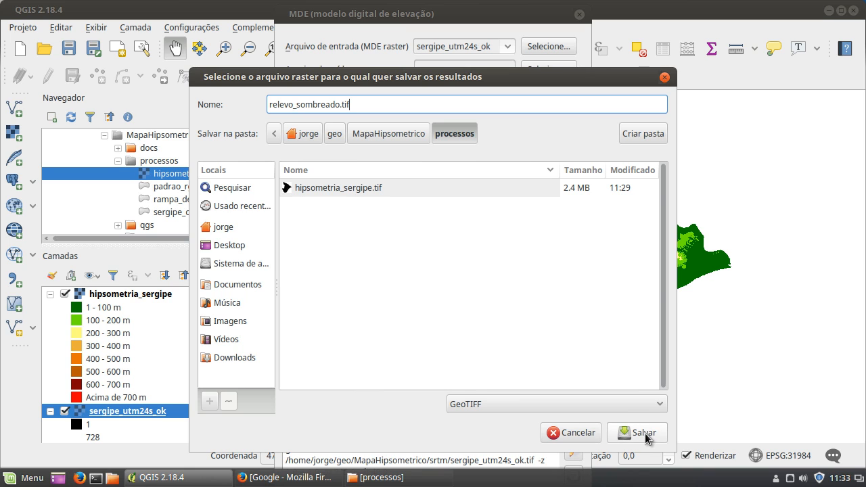
{"action": "left_click", "coordinate": [645, 434]}
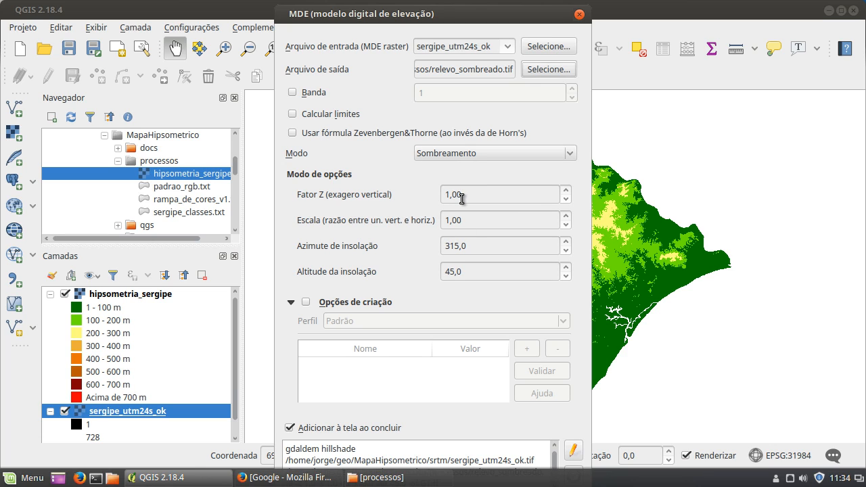
Generate the hillshade with Z factor 1,00, scale 1,00, azimuth 315,0 and altitude 45,0, and close the tool once it finishes.
{"action": "left_click", "coordinate": [567, 191]}
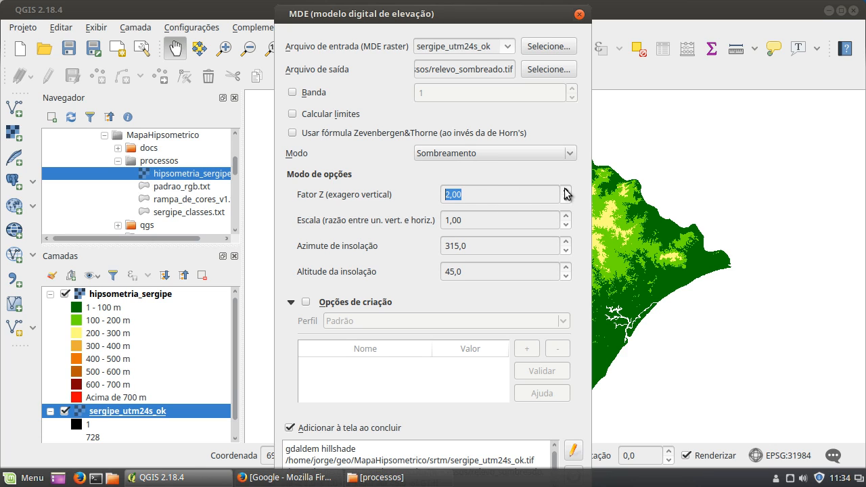
{"action": "left_click", "coordinate": [565, 191]}
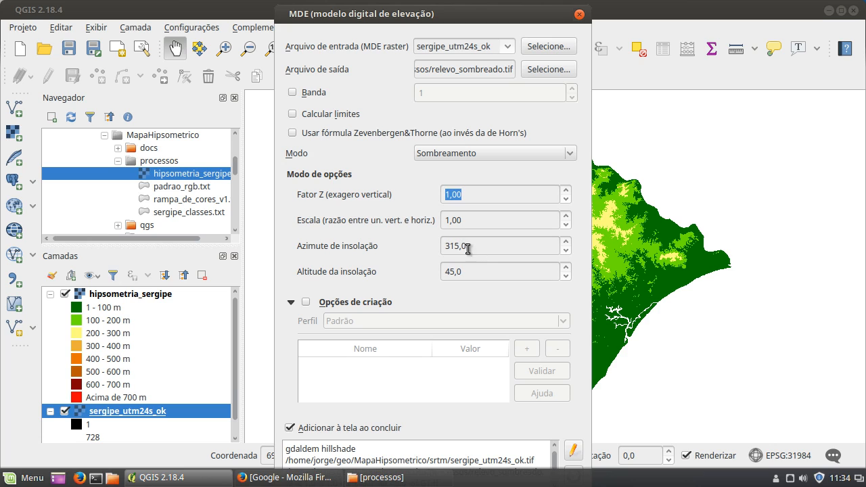
{"action": "double_click", "coordinate": [475, 248]}
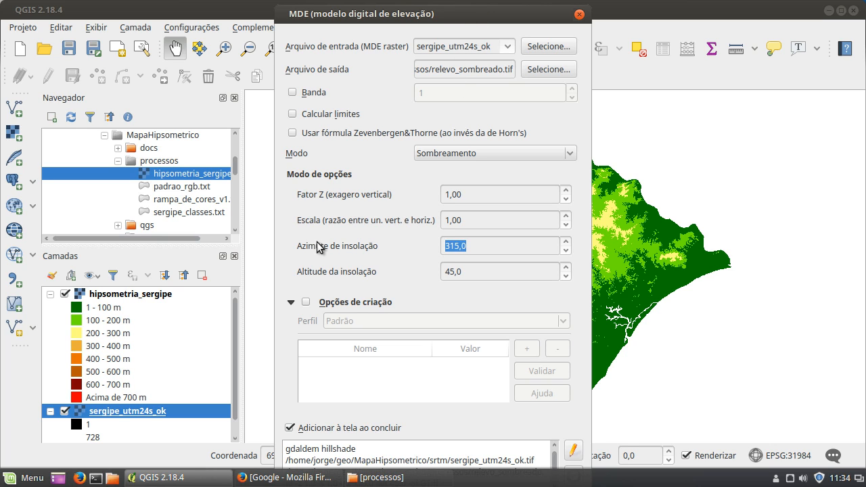
{"action": "left_click", "coordinate": [291, 301]}
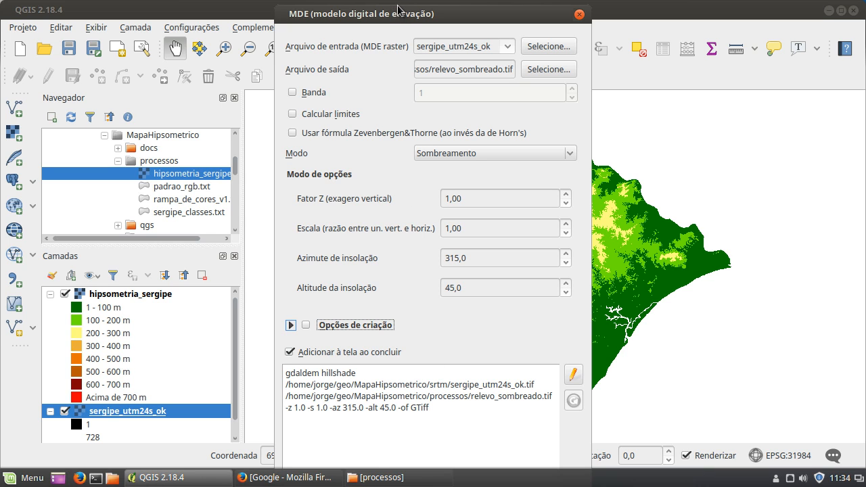
{"action": "left_click_drag", "start_coordinate": [397, 6], "coordinate": [412, 34]}
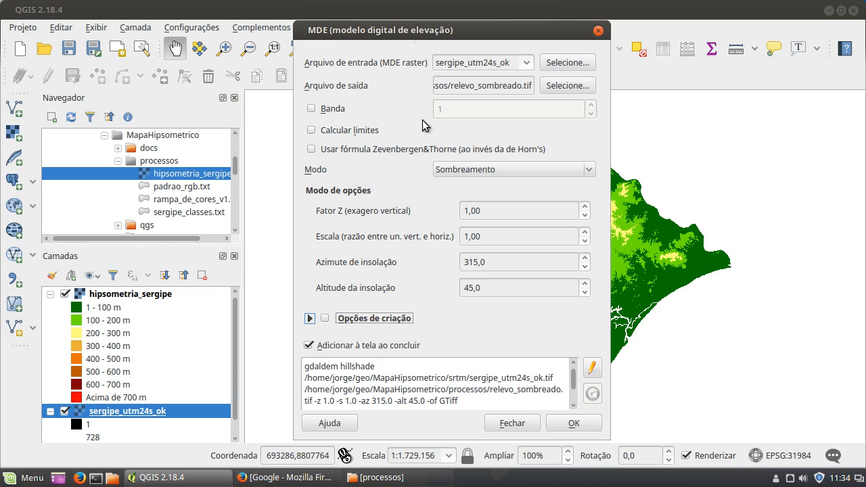
{"action": "left_click", "coordinate": [573, 425]}
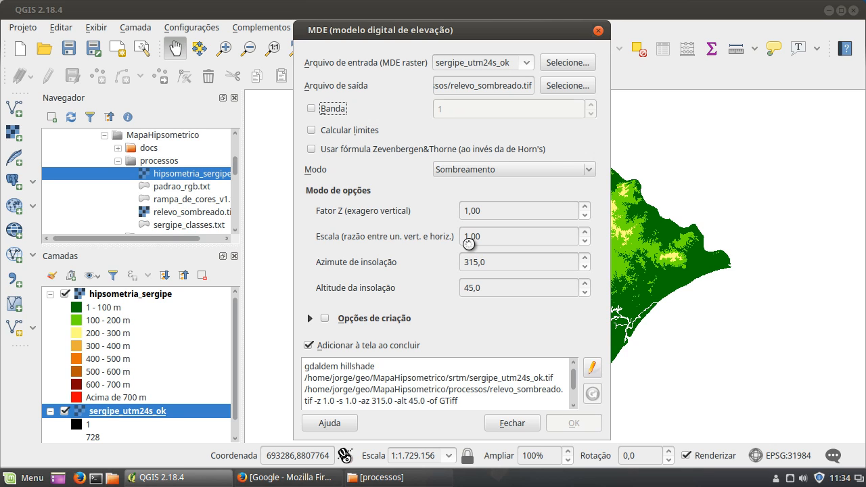
{"action": "left_click", "coordinate": [460, 244]}
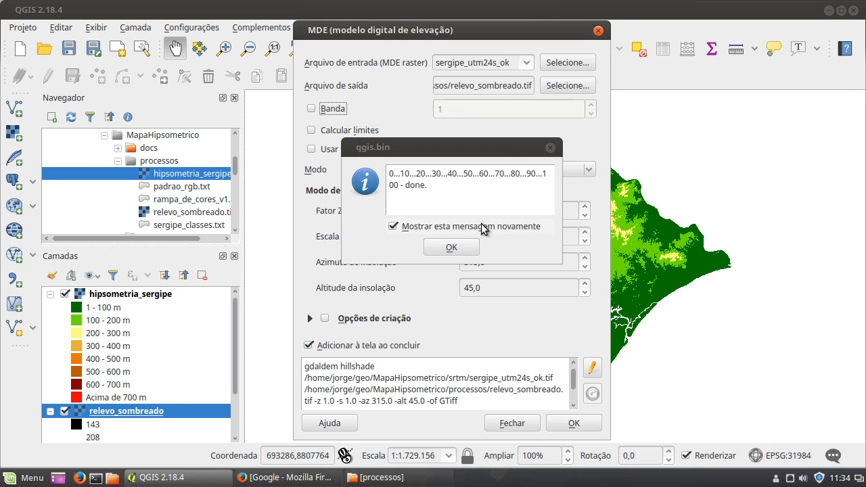
{"action": "left_click", "coordinate": [451, 248]}
{"action": "left_click", "coordinate": [512, 423]}
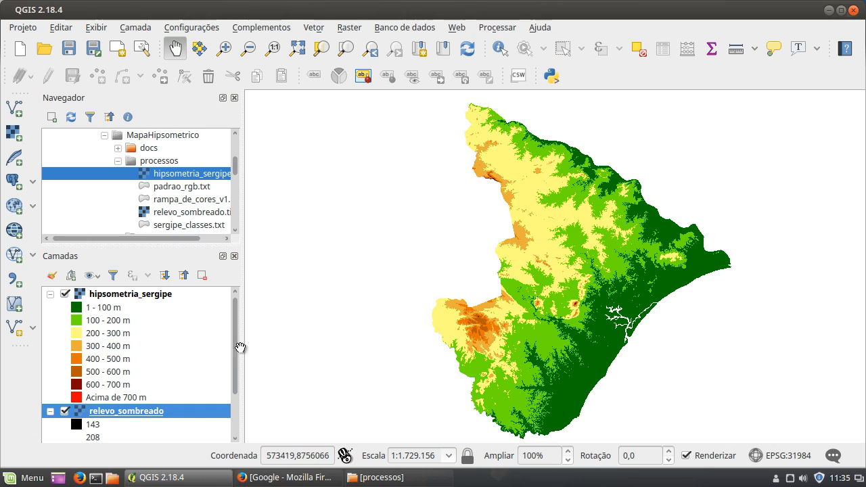
Move the relevo_sombreado layer above hipsometria_sergipe in the layer order.
{"action": "left_click_drag", "start_coordinate": [96, 412], "coordinate": [157, 295]}
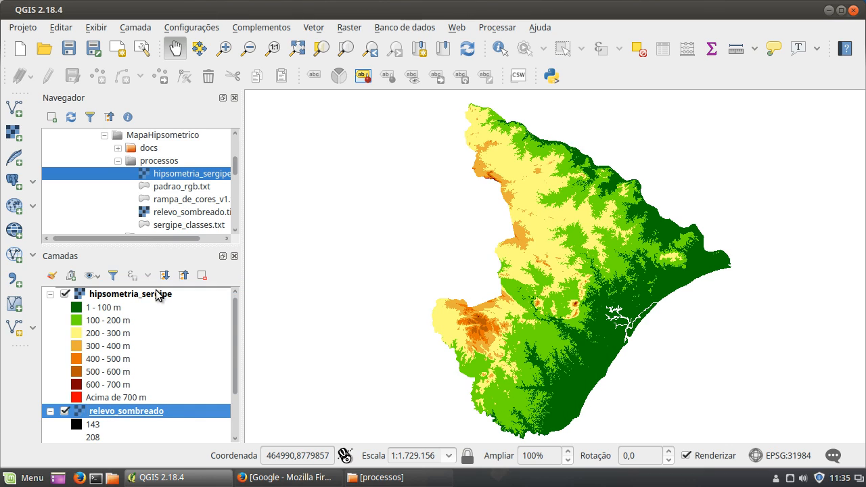
Examine the shaded relief of Sergipe close up, from the western highlands through the north to the eastern coast.
{"action": "scroll", "coordinate": [510, 342], "scroll_direction": "up", "scroll_amount": 1}
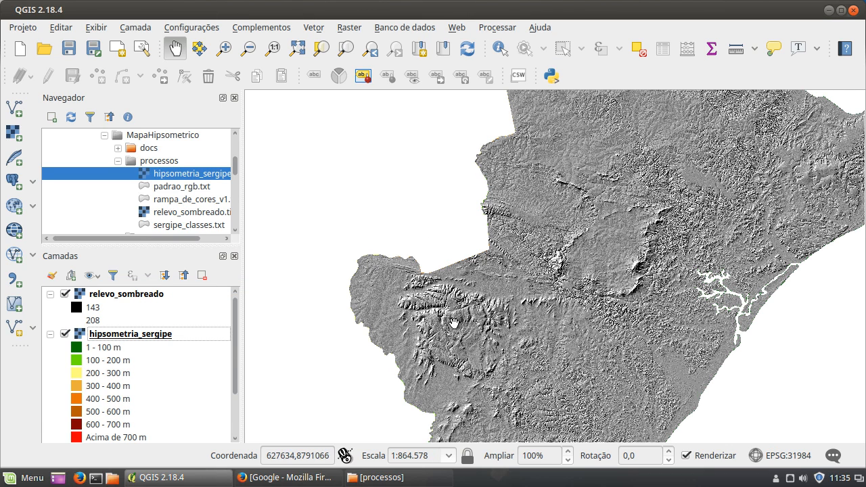
{"action": "scroll", "coordinate": [450, 342], "scroll_direction": "up", "scroll_amount": 1}
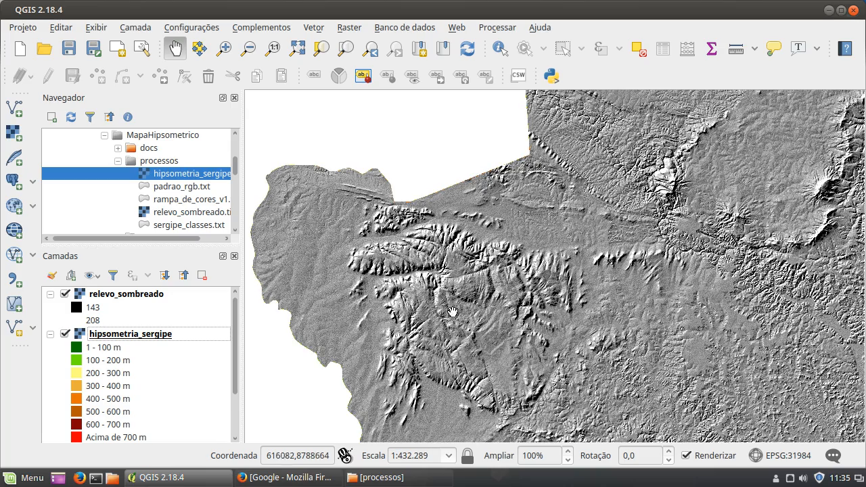
{"action": "left_click_drag", "start_coordinate": [656, 284], "coordinate": [462, 320]}
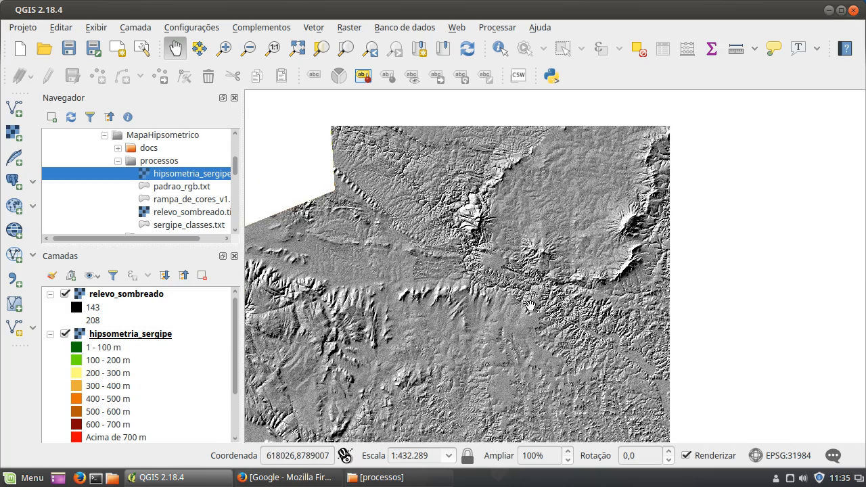
{"action": "left_click_drag", "start_coordinate": [510, 188], "coordinate": [471, 305]}
{"action": "left_click_drag", "start_coordinate": [445, 169], "coordinate": [456, 305]}
{"action": "left_click_drag", "start_coordinate": [480, 169], "coordinate": [496, 336]}
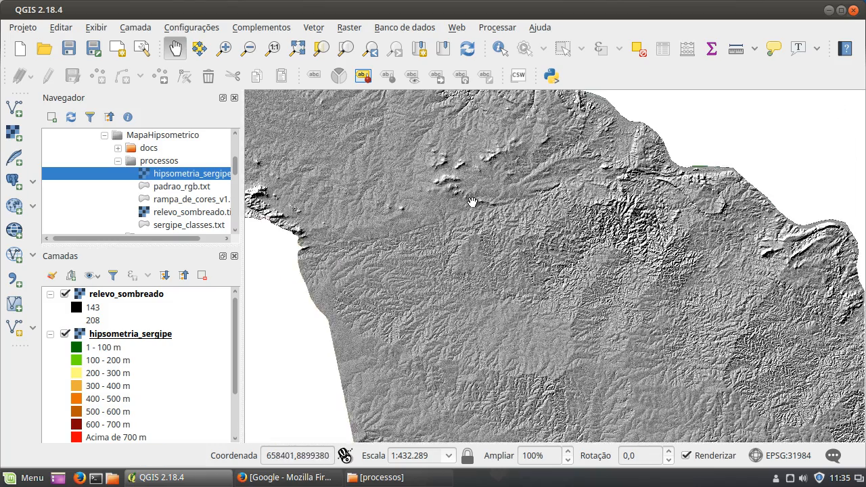
{"action": "left_click_drag", "start_coordinate": [478, 208], "coordinate": [578, 296]}
{"action": "left_click_drag", "start_coordinate": [460, 260], "coordinate": [511, 307]}
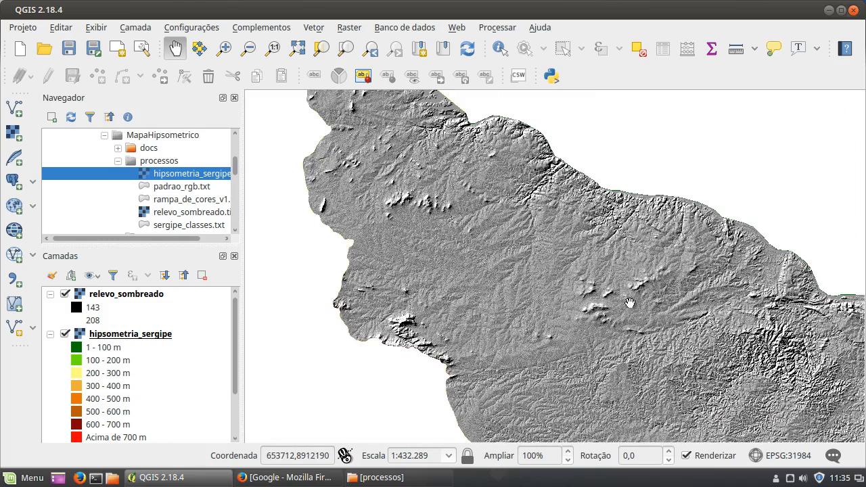
{"action": "left_click_drag", "start_coordinate": [630, 303], "coordinate": [272, 191]}
{"action": "left_click_drag", "start_coordinate": [568, 311], "coordinate": [446, 124]}
{"action": "left_click_drag", "start_coordinate": [550, 310], "coordinate": [443, 161]}
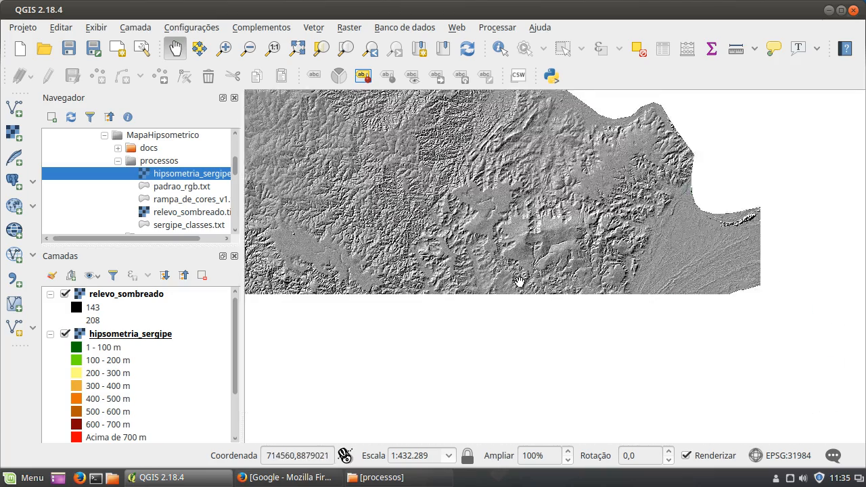
{"action": "left_click_drag", "start_coordinate": [518, 282], "coordinate": [511, 176]}
{"action": "left_click_drag", "start_coordinate": [727, 207], "coordinate": [732, 204]}
{"action": "left_click_drag", "start_coordinate": [480, 279], "coordinate": [732, 204]}
{"action": "left_click_drag", "start_coordinate": [540, 247], "coordinate": [708, 151]}
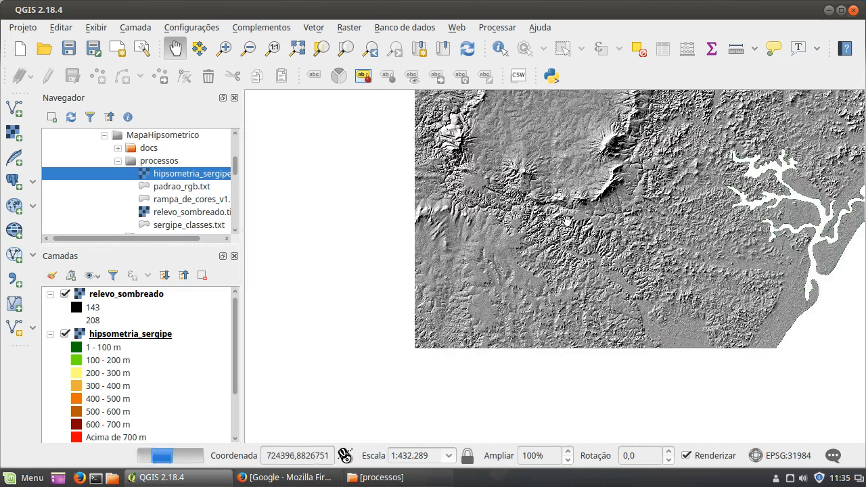
{"action": "left_click_drag", "start_coordinate": [471, 298], "coordinate": [708, 232]}
{"action": "left_click_drag", "start_coordinate": [460, 304], "coordinate": [459, 356]}
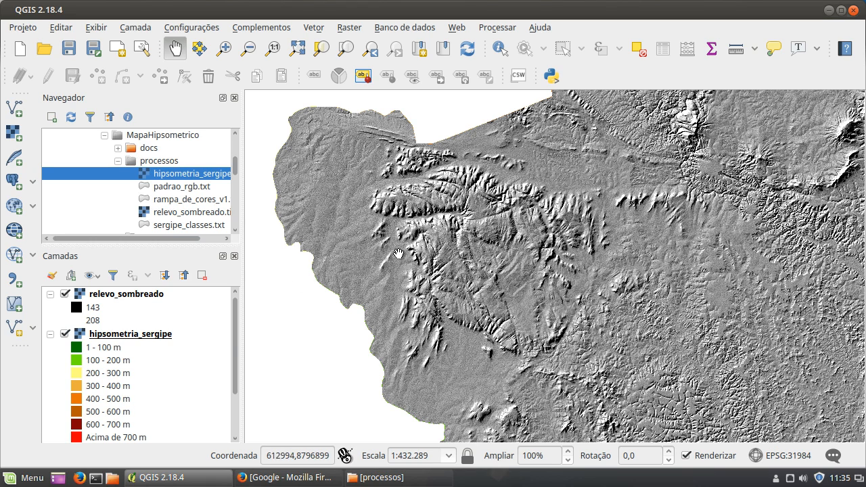
Apply 50% global transparency to the relevo_sombreado layer and check the colored relief on the map.
{"action": "left_click", "coordinate": [145, 336]}
{"action": "left_click", "coordinate": [142, 294]}
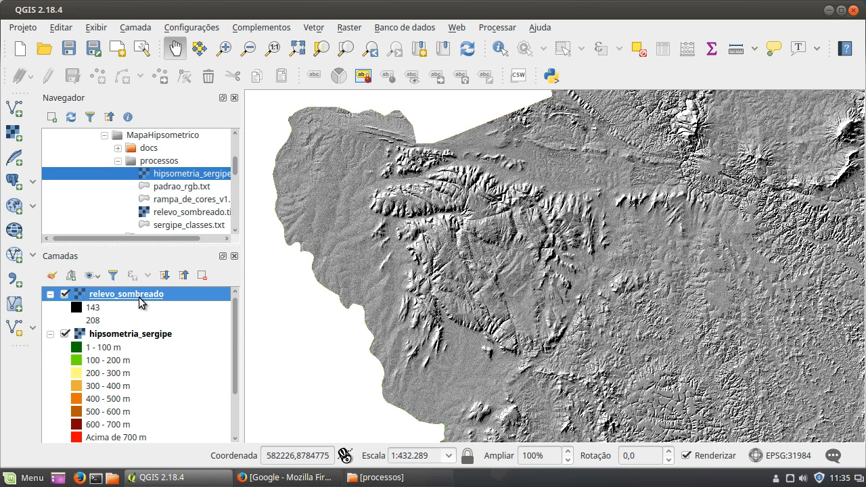
{"action": "right_click", "coordinate": [140, 302]}
{"action": "left_click", "coordinate": [195, 275]}
{"action": "left_click", "coordinate": [231, 123]}
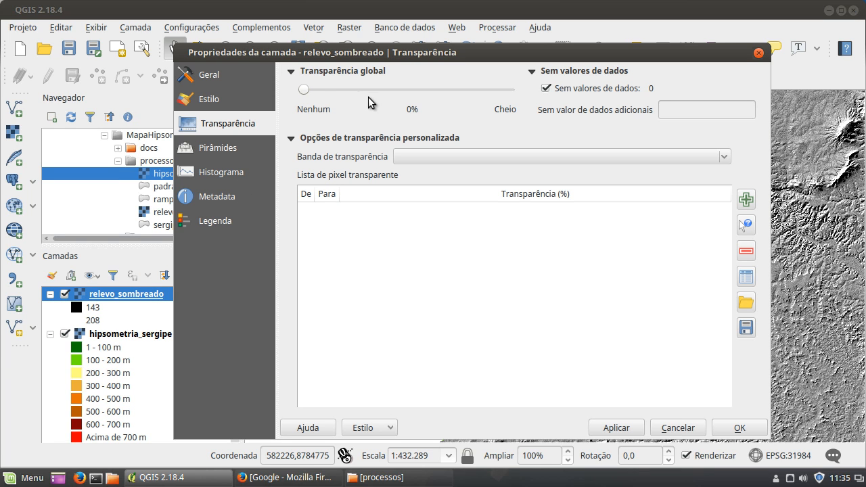
{"action": "left_click_drag", "start_coordinate": [305, 88], "coordinate": [411, 96]}
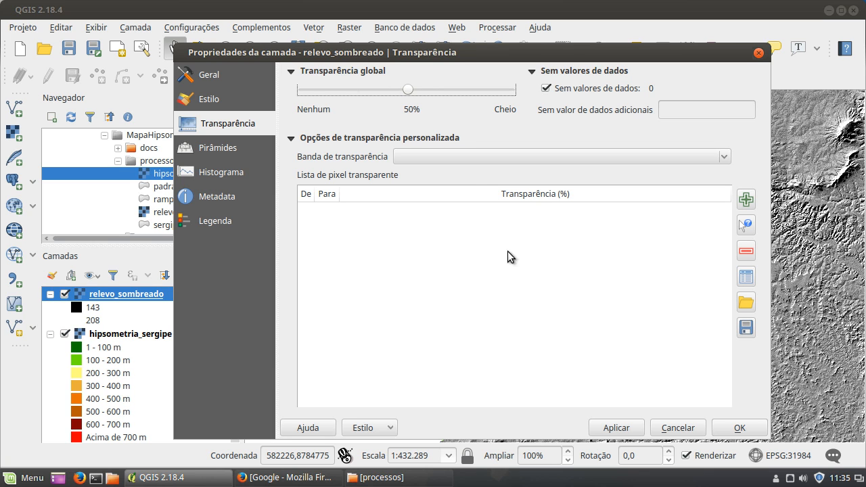
{"action": "left_click", "coordinate": [629, 427]}
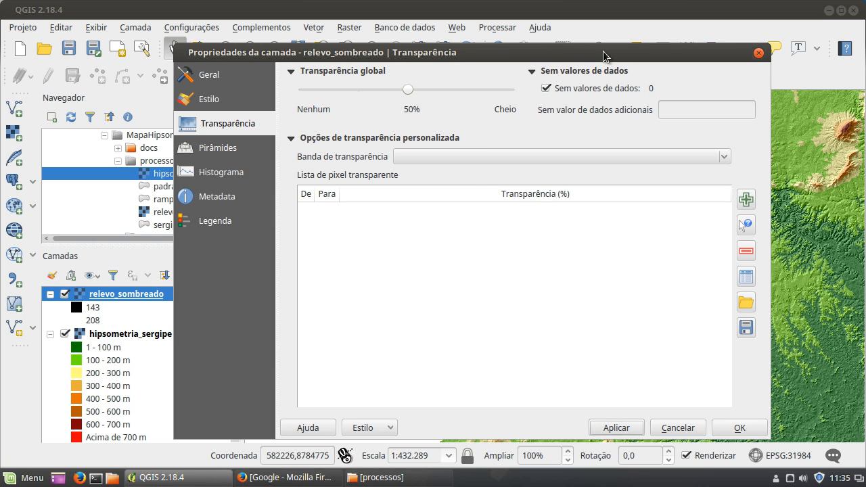
{"action": "left_click_drag", "start_coordinate": [605, 52], "coordinate": [175, 75]}
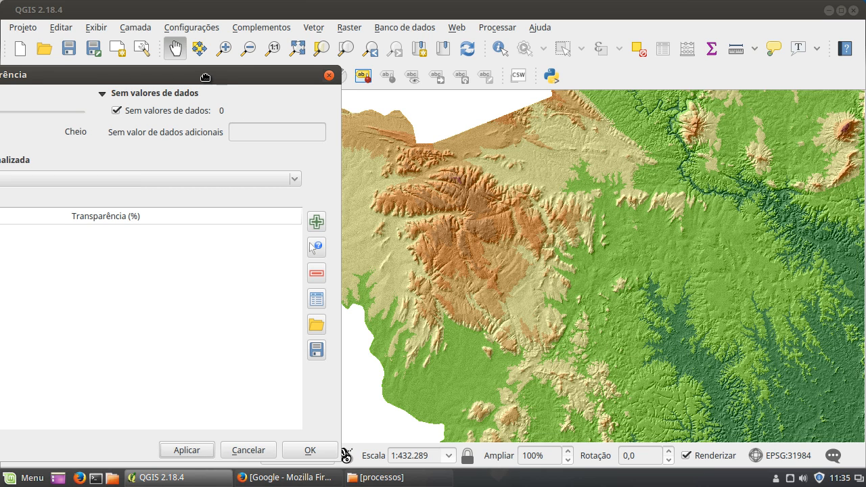
{"action": "left_click_drag", "start_coordinate": [210, 81], "coordinate": [630, 26]}
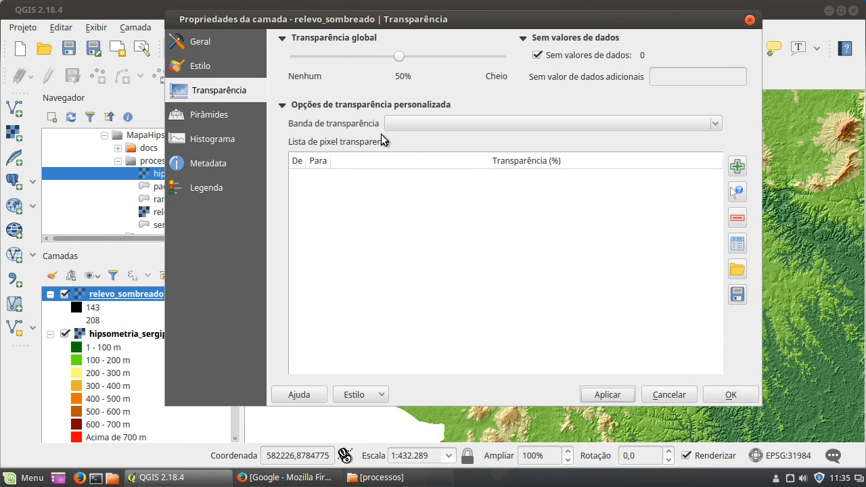
Set the blending mode of the relevo_sombreado layer to Multiplicar, confirm the style, and check the relief on the map.
{"action": "left_click", "coordinate": [201, 66]}
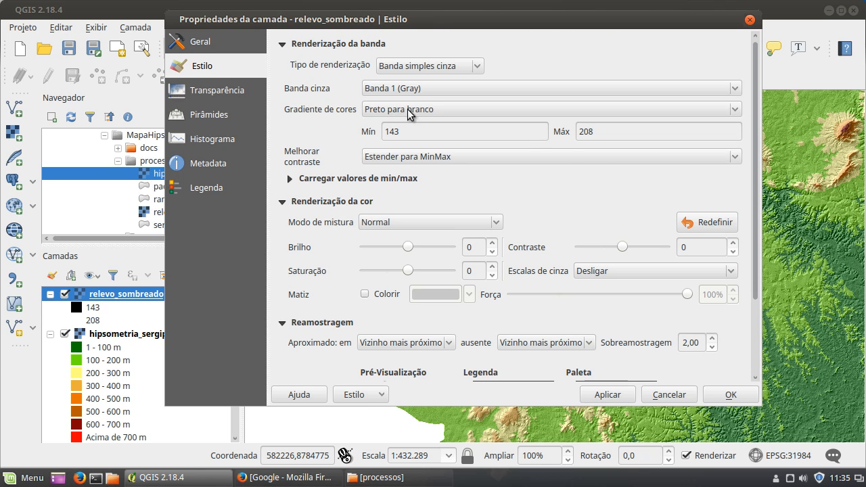
{"action": "scroll", "coordinate": [757, 240], "scroll_direction": "down", "scroll_amount": 2}
{"action": "scroll", "coordinate": [758, 240], "scroll_direction": "down", "scroll_amount": 1}
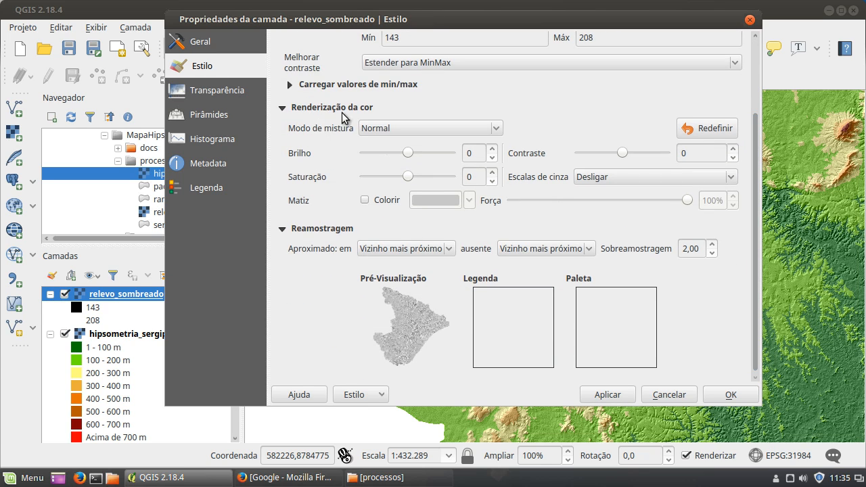
{"action": "left_click", "coordinate": [403, 132]}
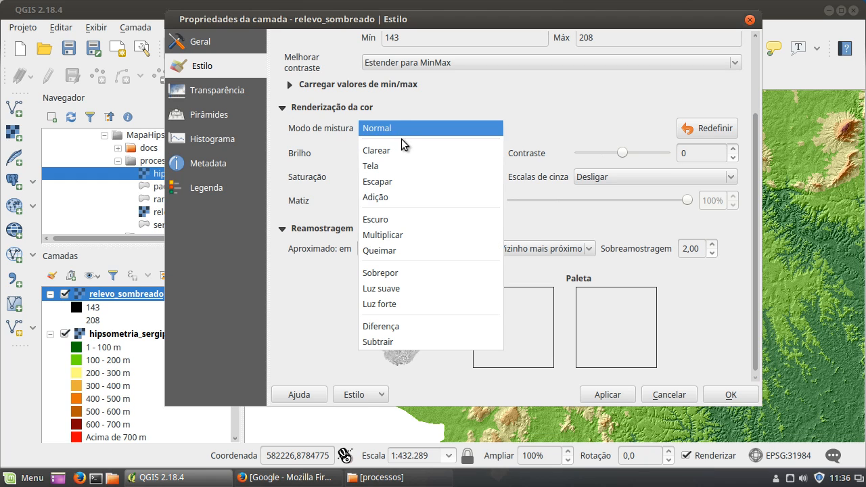
{"action": "left_click", "coordinate": [419, 236]}
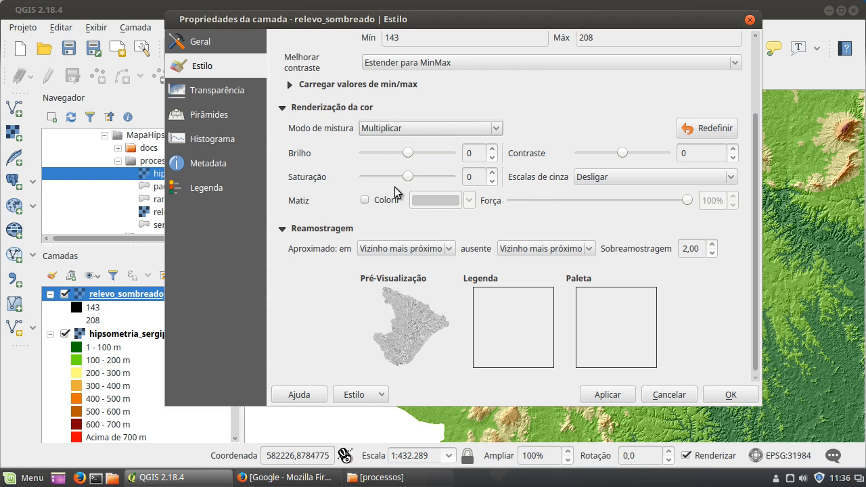
{"action": "left_click", "coordinate": [621, 394]}
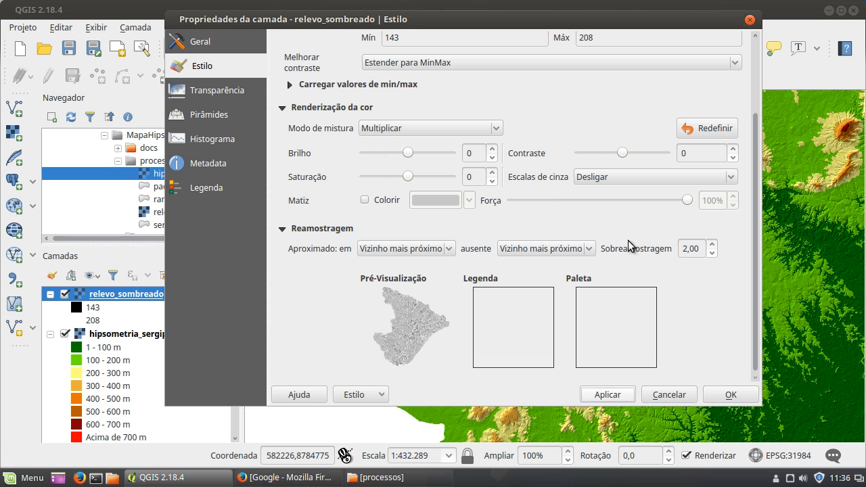
{"action": "left_click_drag", "start_coordinate": [644, 29], "coordinate": [188, 48]}
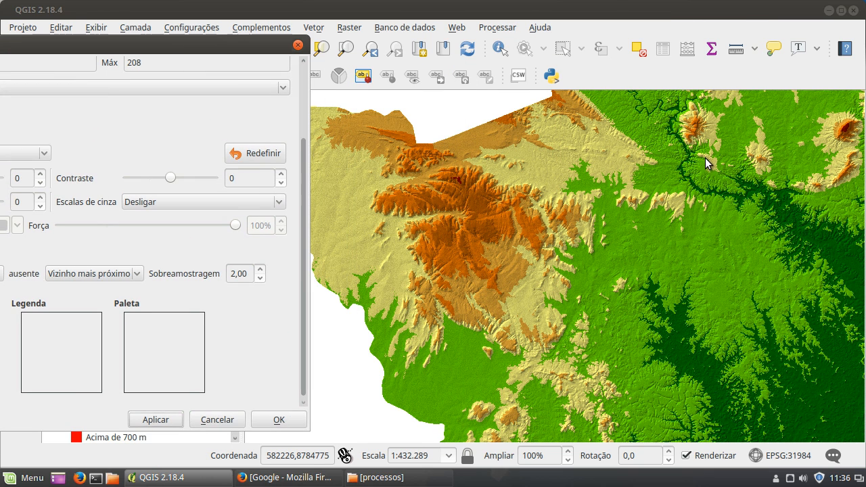
{"action": "left_click_drag", "start_coordinate": [214, 43], "coordinate": [588, 72]}
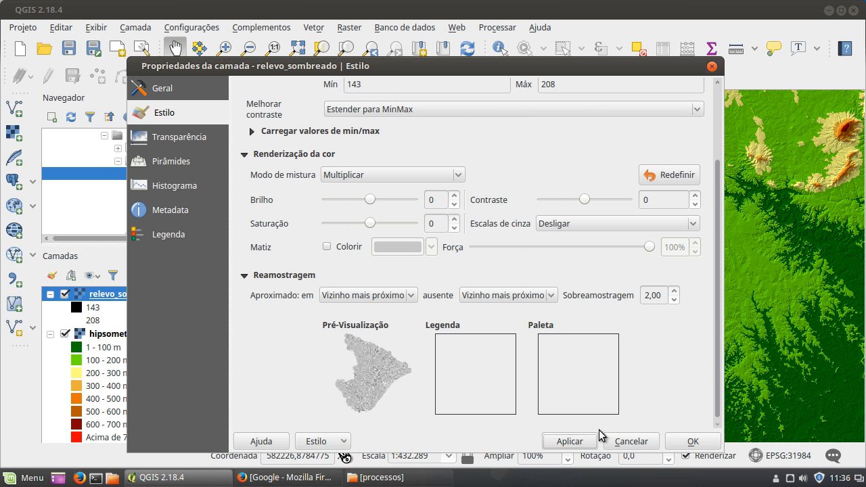
{"action": "left_click", "coordinate": [690, 441]}
{"action": "scroll", "coordinate": [646, 294], "scroll_direction": "down", "scroll_amount": 2}
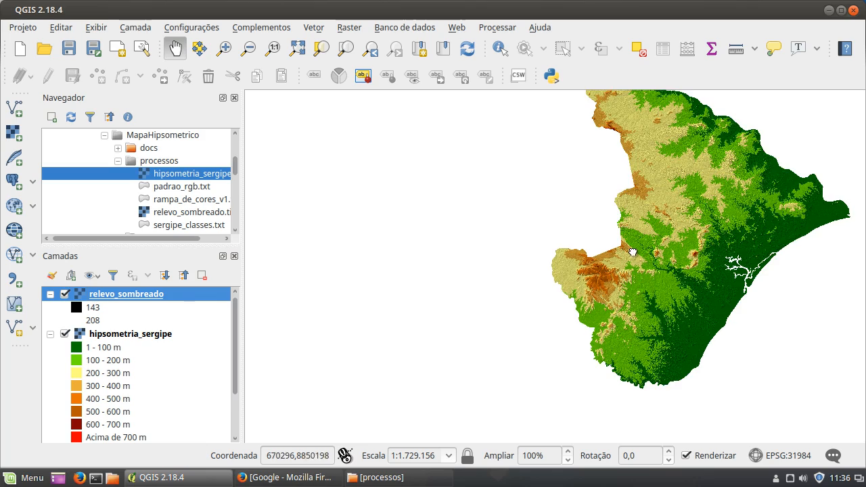
{"action": "scroll", "coordinate": [569, 261], "scroll_direction": "up", "scroll_amount": 2}
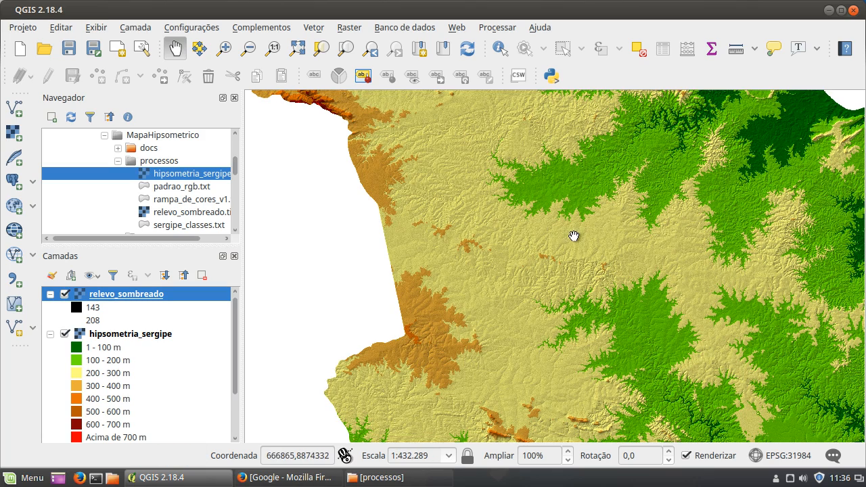
Set the relevo_sombreado layer's brightness to 34 and contrast to 17, applying each change to compare it on the map.
{"action": "double_click", "coordinate": [131, 303]}
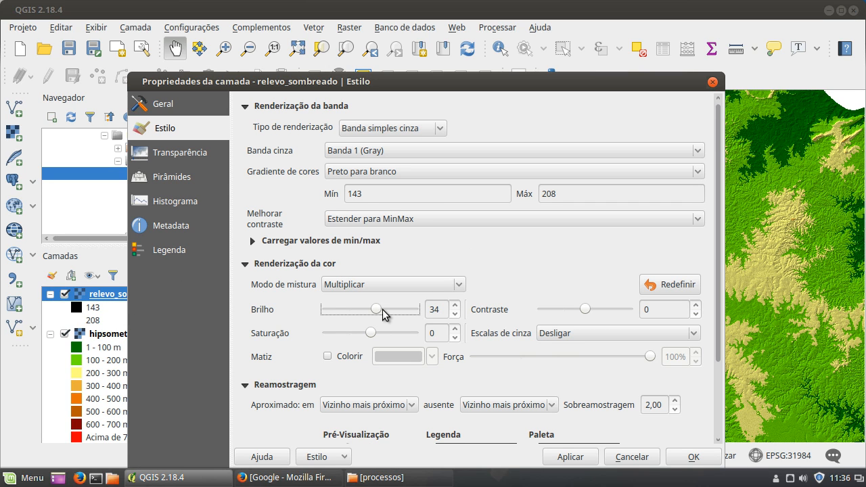
{"action": "left_click", "coordinate": [570, 457]}
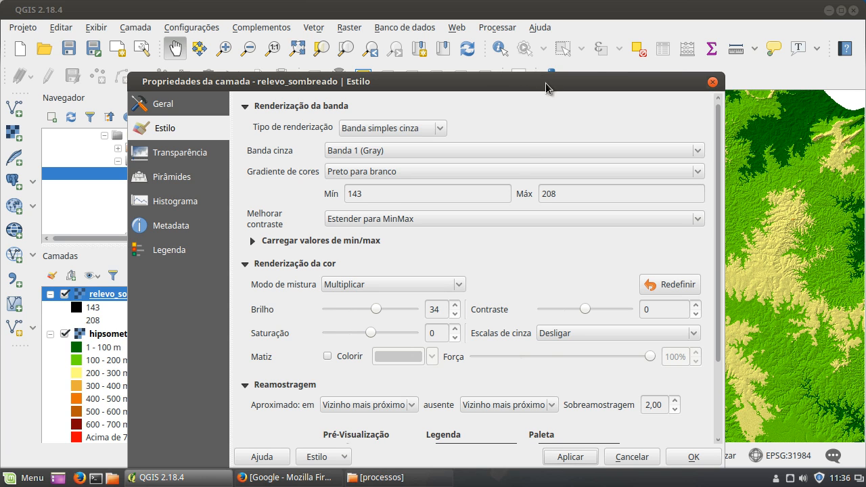
{"action": "left_click_drag", "start_coordinate": [546, 84], "coordinate": [248, 47]}
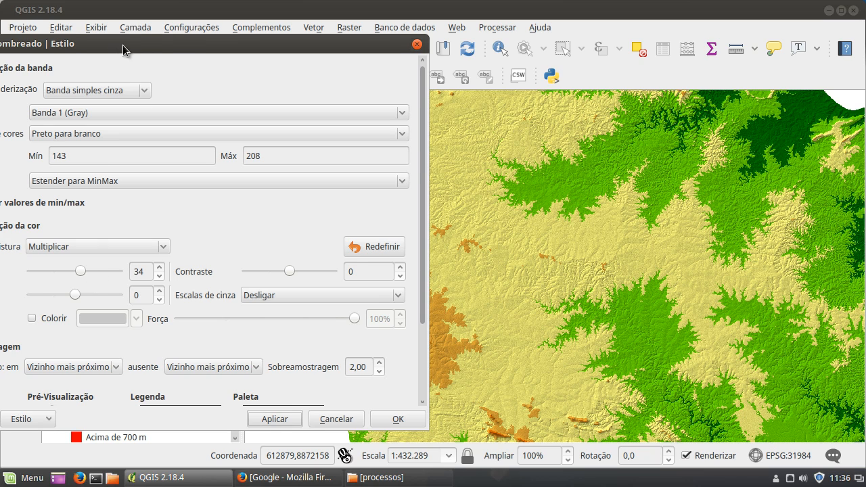
{"action": "left_click_drag", "start_coordinate": [124, 50], "coordinate": [207, 52]}
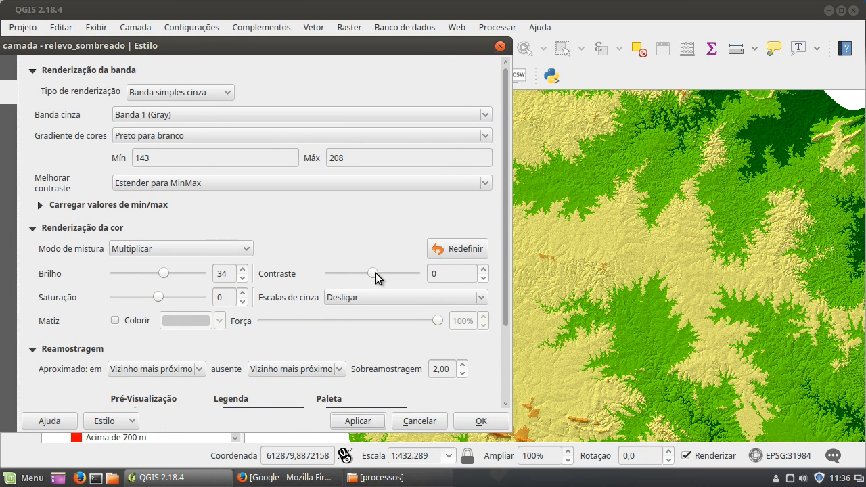
{"action": "left_click", "coordinate": [375, 273]}
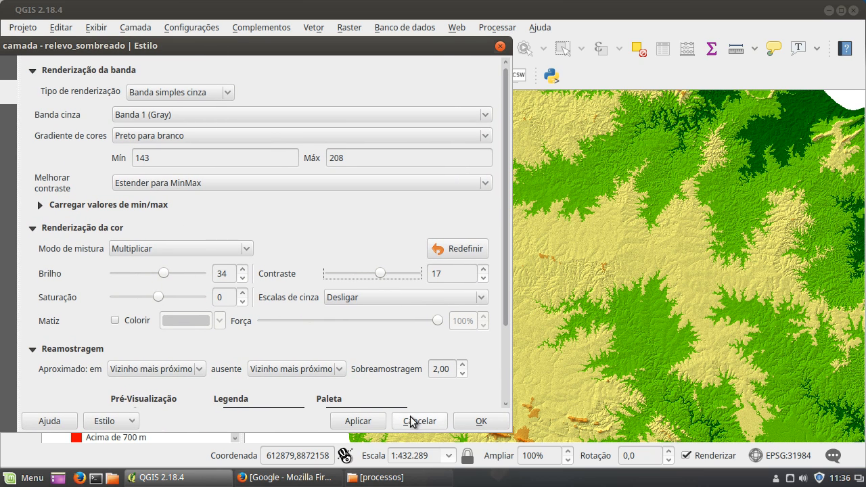
{"action": "left_click", "coordinate": [364, 421]}
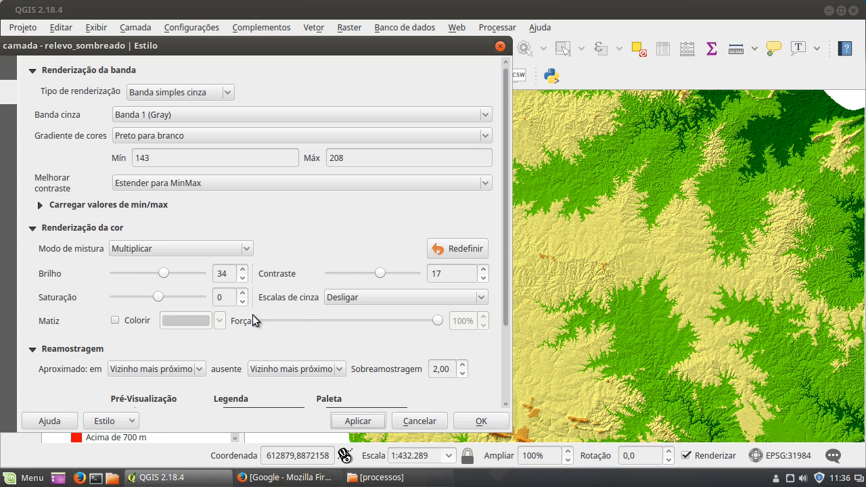
Raise the relevo_sombreado layer's brightness to 70, apply it, and confirm the layer style.
{"action": "left_click", "coordinate": [166, 277]}
{"action": "left_click_drag", "start_coordinate": [169, 276], "coordinate": [171, 275]}
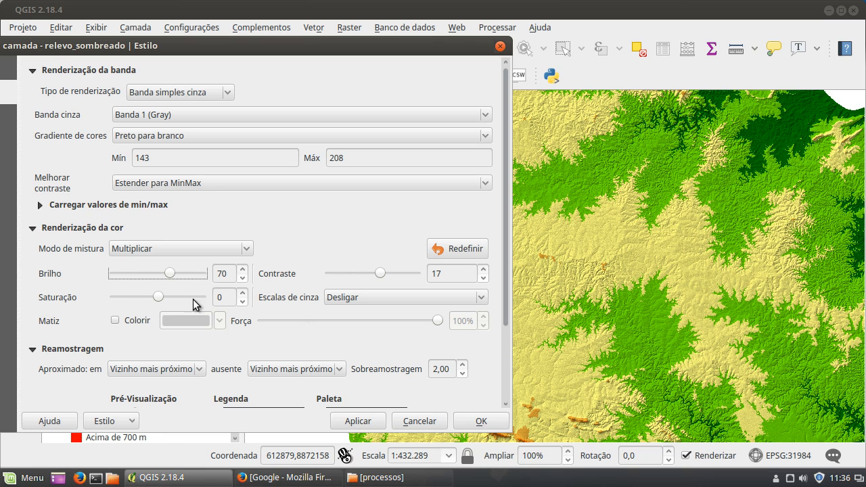
{"action": "left_click", "coordinate": [374, 420]}
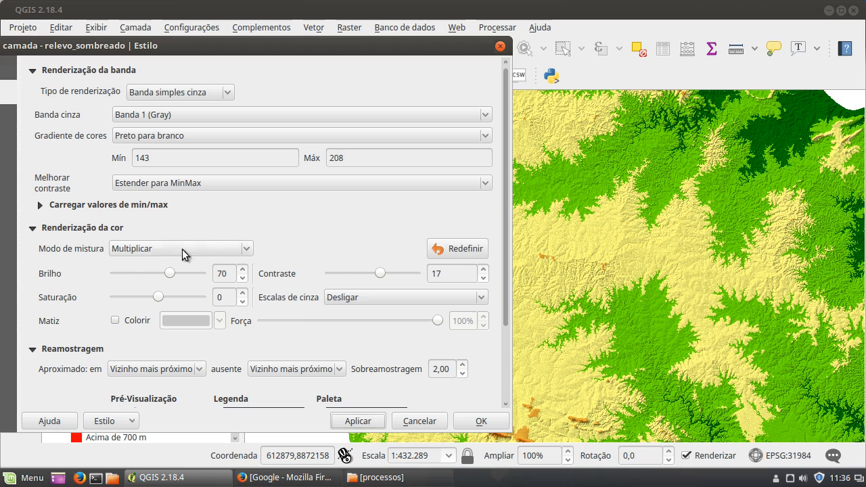
{"action": "left_click", "coordinate": [479, 421]}
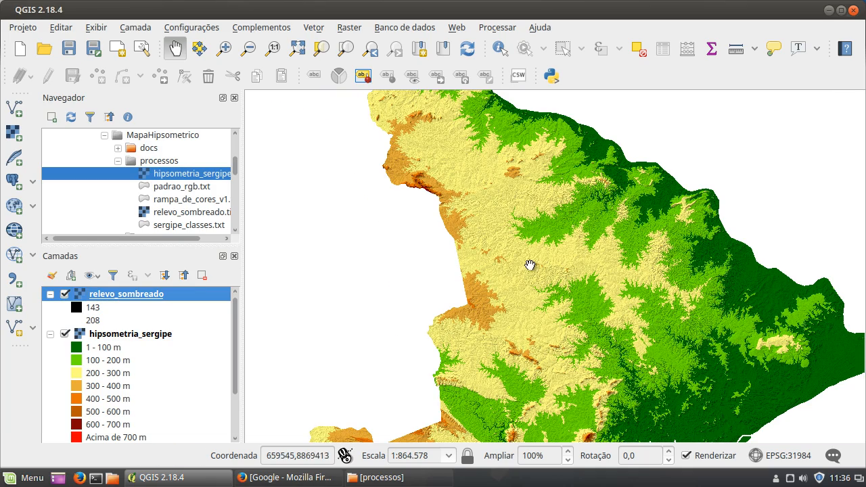
Examine the brightened shaded relief across the state and close up along the northwestern border highlands.
{"action": "left_click_drag", "start_coordinate": [527, 335], "coordinate": [547, 226]}
{"action": "left_click_drag", "start_coordinate": [544, 316], "coordinate": [558, 251]}
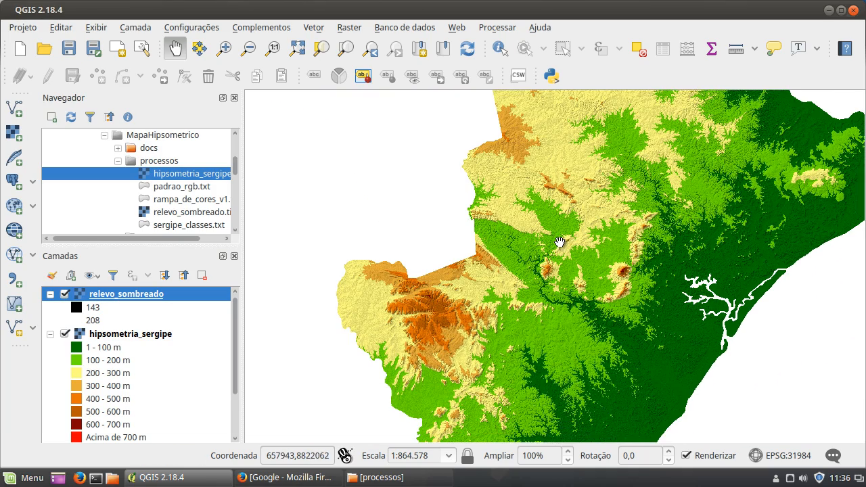
{"action": "left_click_drag", "start_coordinate": [545, 318], "coordinate": [559, 184]}
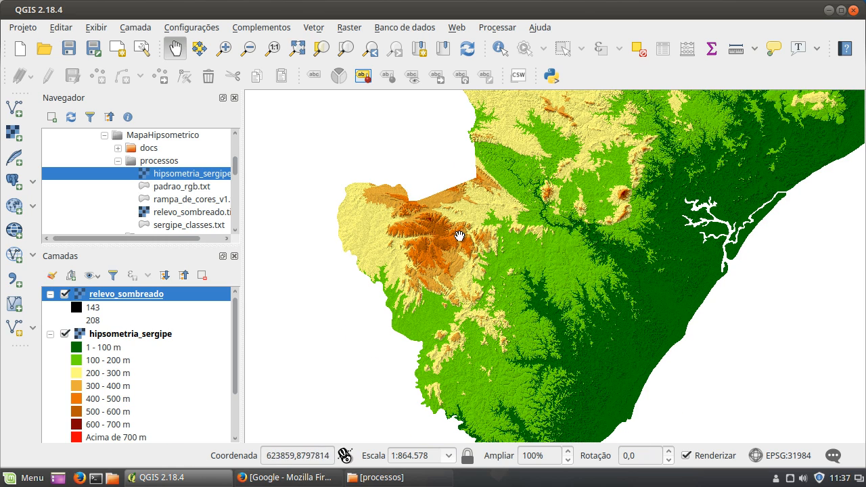
{"action": "left_click_drag", "start_coordinate": [461, 238], "coordinate": [450, 376]}
{"action": "left_click_drag", "start_coordinate": [488, 310], "coordinate": [478, 383]}
{"action": "left_click_drag", "start_coordinate": [528, 327], "coordinate": [525, 422]}
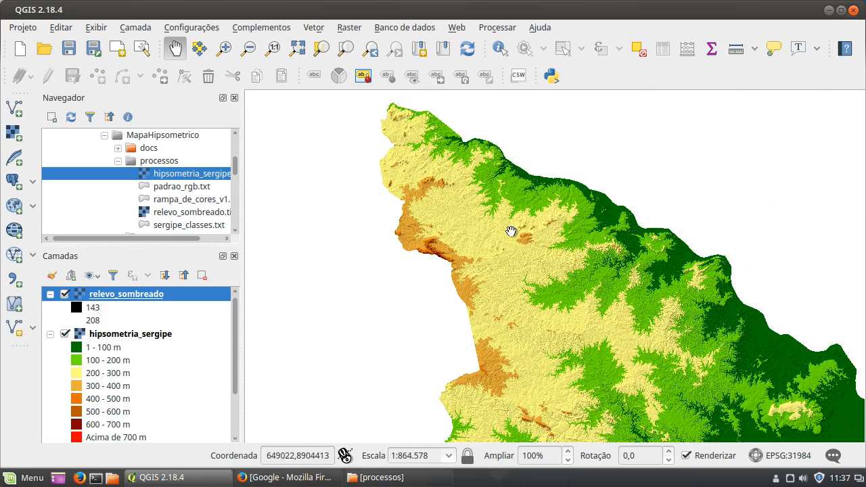
{"action": "scroll", "coordinate": [419, 207], "scroll_direction": "up", "scroll_amount": 1}
{"action": "scroll", "coordinate": [416, 203], "scroll_direction": "up", "scroll_amount": 1}
{"action": "scroll", "coordinate": [447, 379], "scroll_direction": "up", "scroll_amount": 1}
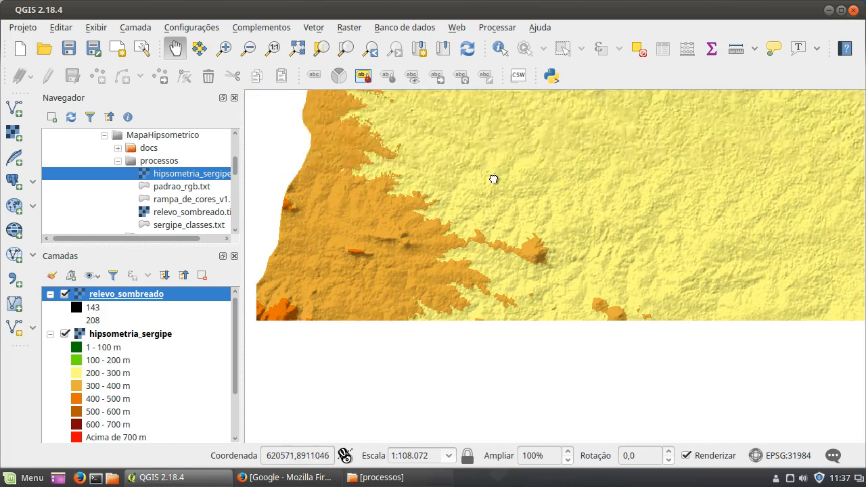
{"action": "left_click_drag", "start_coordinate": [494, 332], "coordinate": [396, 201]}
{"action": "left_click_drag", "start_coordinate": [515, 332], "coordinate": [440, 135]}
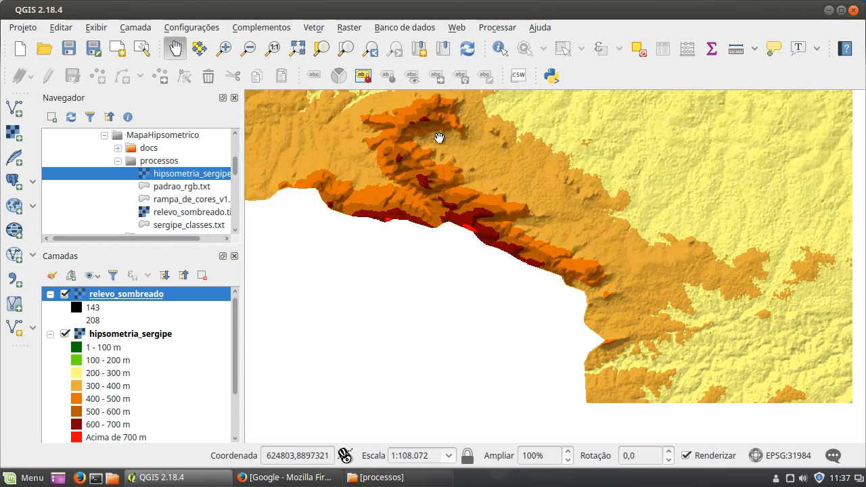
{"action": "left_click_drag", "start_coordinate": [627, 335], "coordinate": [493, 135]}
{"action": "left_click_drag", "start_coordinate": [540, 272], "coordinate": [535, 101]}
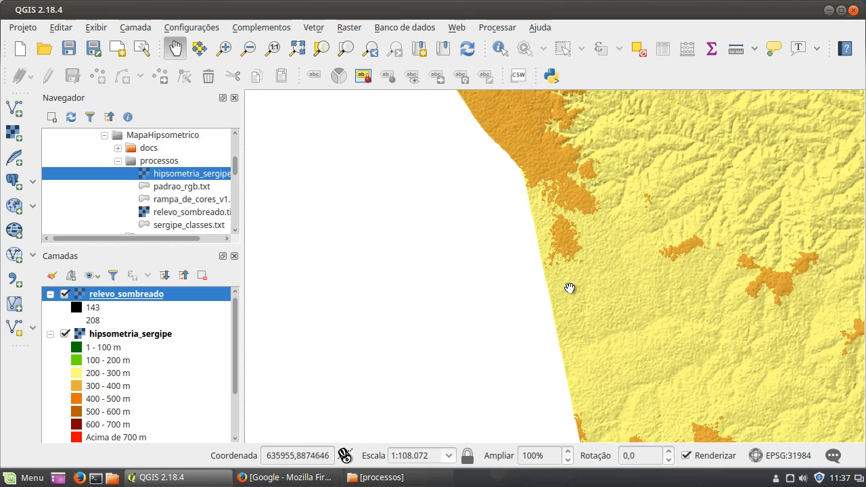
{"action": "scroll", "coordinate": [607, 275], "scroll_direction": "down", "scroll_amount": 2}
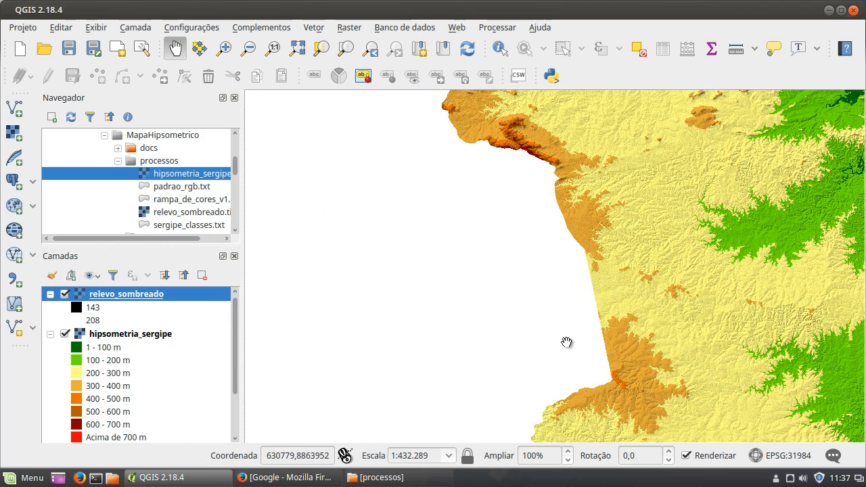
Examine the relief from the southwestern highlands to the eastern coast and back, finishing at the relevo_sombreado layer's full extent.
{"action": "scroll", "coordinate": [606, 342], "scroll_direction": "down", "scroll_amount": 1}
{"action": "left_click_drag", "start_coordinate": [635, 327], "coordinate": [524, 169]}
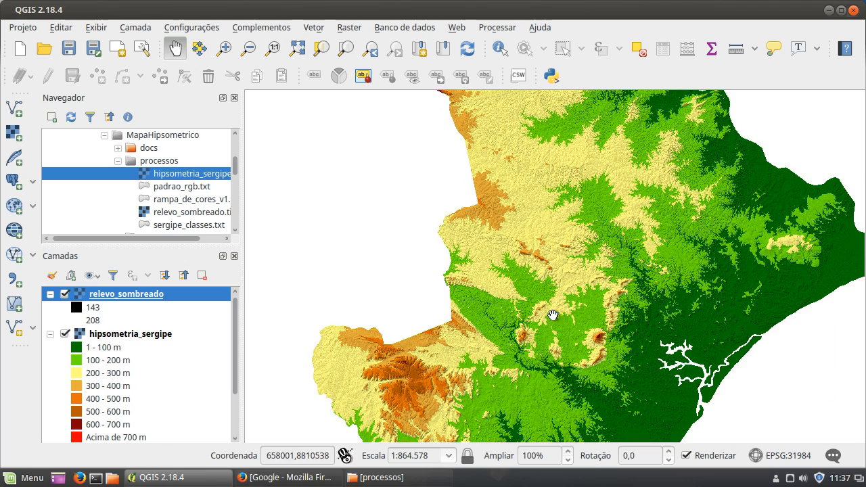
{"action": "left_click_drag", "start_coordinate": [555, 313], "coordinate": [606, 243]}
{"action": "left_click_drag", "start_coordinate": [502, 344], "coordinate": [474, 300]}
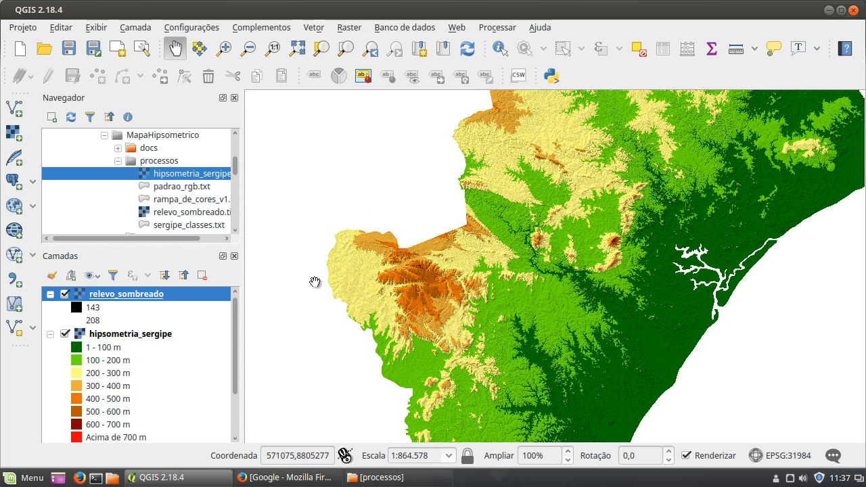
{"action": "scroll", "coordinate": [414, 326], "scroll_direction": "up", "scroll_amount": 1}
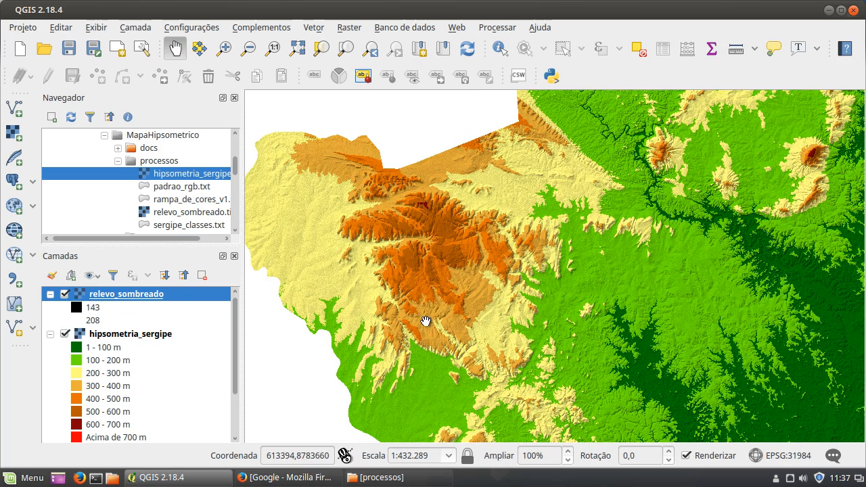
{"action": "left_click_drag", "start_coordinate": [539, 299], "coordinate": [530, 235]}
{"action": "left_click_drag", "start_coordinate": [503, 155], "coordinate": [521, 298]}
{"action": "left_click_drag", "start_coordinate": [542, 203], "coordinate": [458, 402]}
{"action": "left_click_drag", "start_coordinate": [697, 197], "coordinate": [556, 300]}
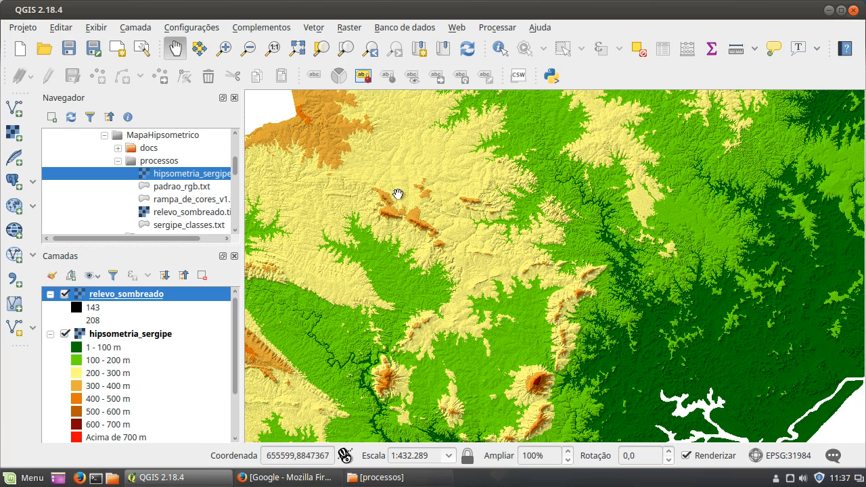
{"action": "left_click_drag", "start_coordinate": [561, 94], "coordinate": [534, 218]}
{"action": "left_click_drag", "start_coordinate": [593, 186], "coordinate": [512, 300]}
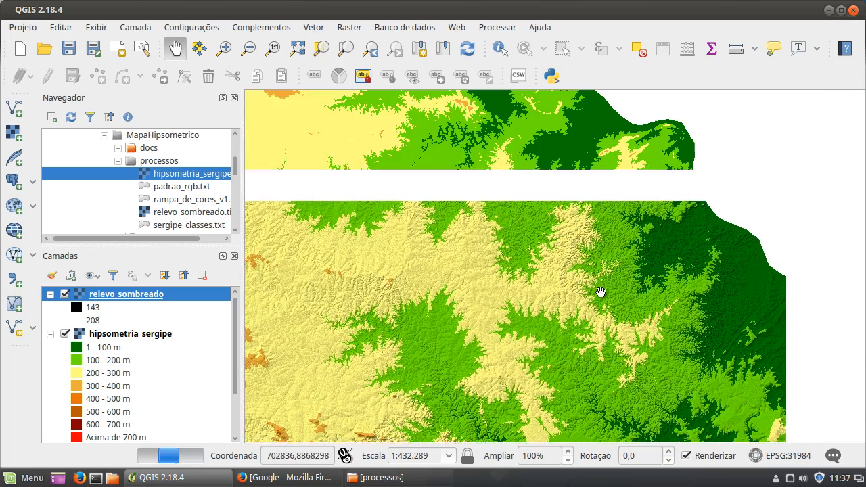
{"action": "left_click_drag", "start_coordinate": [567, 278], "coordinate": [522, 308]}
{"action": "left_click_drag", "start_coordinate": [598, 342], "coordinate": [354, 159]}
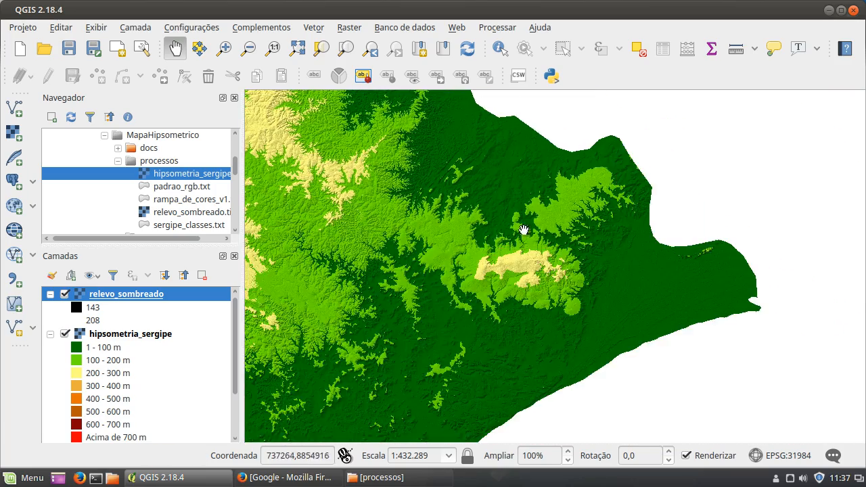
{"action": "left_click_drag", "start_coordinate": [554, 262], "coordinate": [536, 163]}
{"action": "left_click_drag", "start_coordinate": [420, 262], "coordinate": [613, 223]}
{"action": "left_click_drag", "start_coordinate": [297, 245], "coordinate": [599, 179]}
{"action": "left_click_drag", "start_coordinate": [415, 374], "coordinate": [627, 199]}
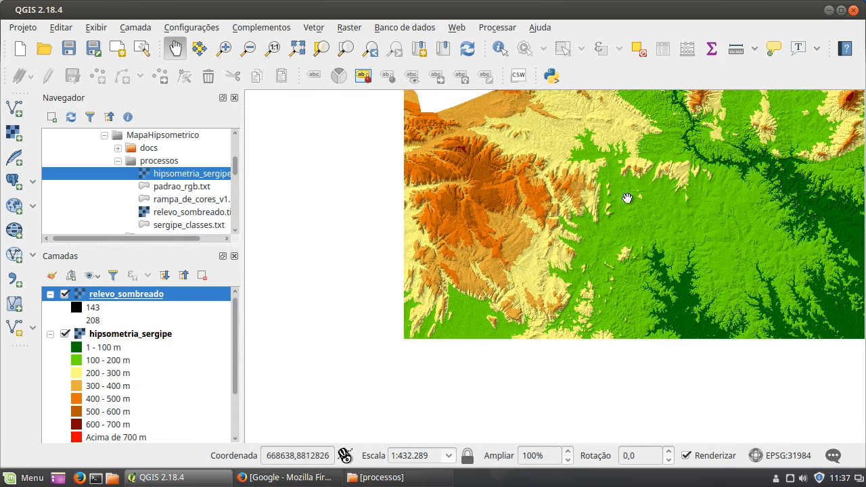
{"action": "right_click", "coordinate": [151, 297]}
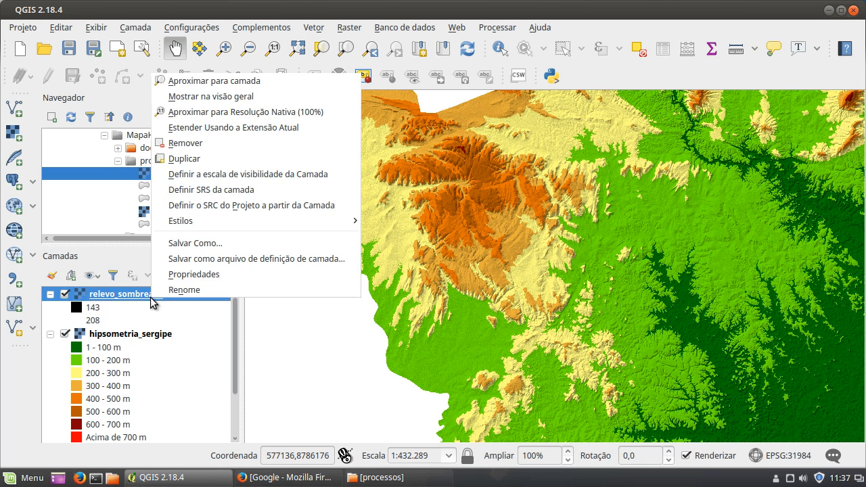
{"action": "left_click", "coordinate": [191, 81]}
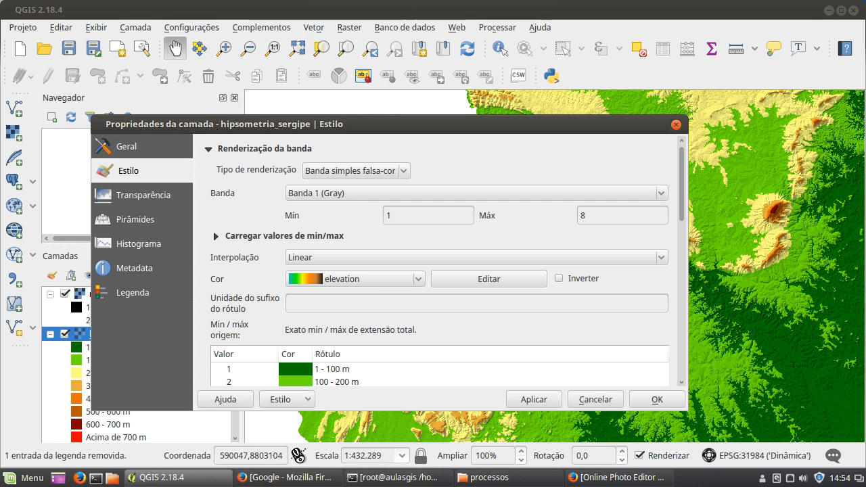
Enlarge the hipsometria_sergipe properties window, review its eight-class color table, and open the file chooser for loading a color map.
{"action": "left_click_drag", "start_coordinate": [389, 124], "coordinate": [419, 41]}
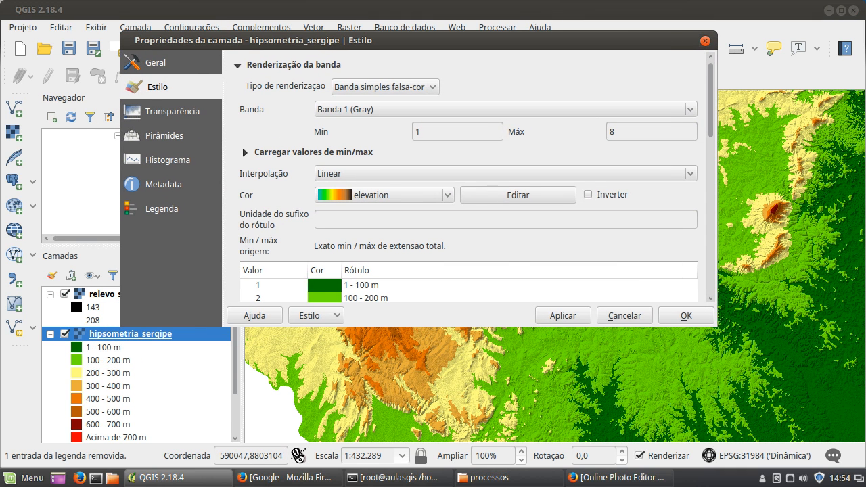
{"action": "left_click_drag", "start_coordinate": [717, 327], "coordinate": [743, 459]}
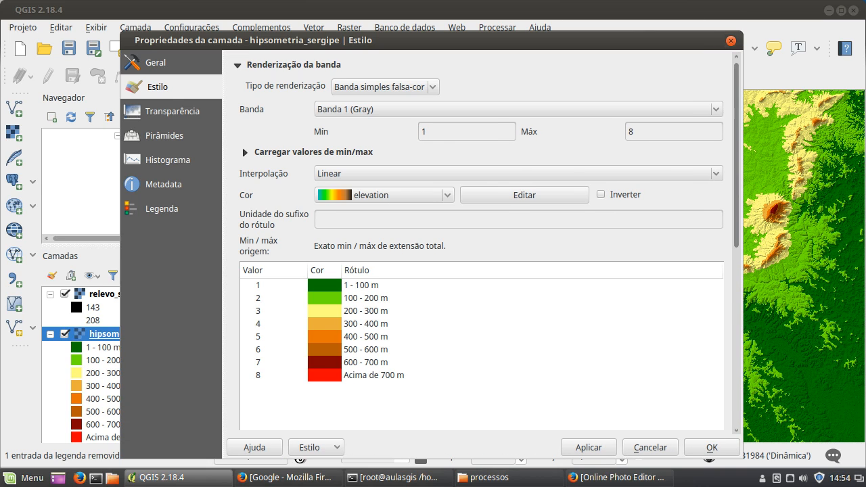
{"action": "scroll", "coordinate": [480, 243], "scroll_direction": "down", "scroll_amount": 7}
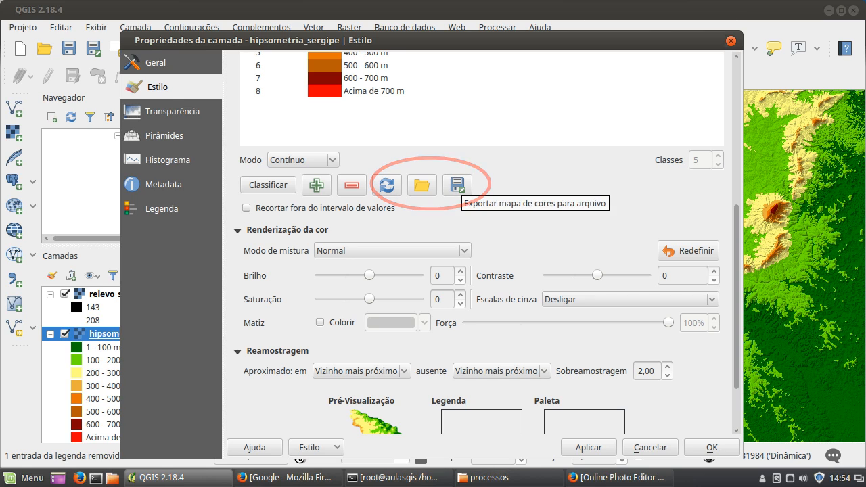
{"action": "scroll", "coordinate": [736, 298], "scroll_direction": "up", "scroll_amount": 3}
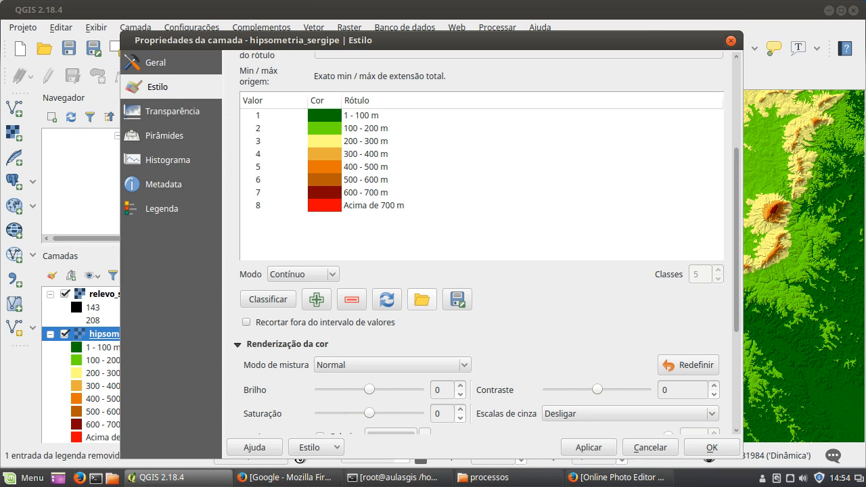
{"action": "left_click", "coordinate": [422, 299]}
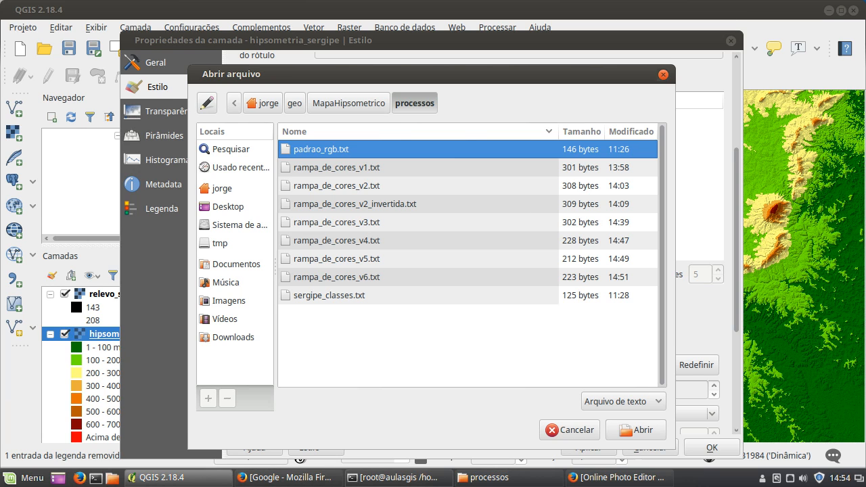
Inspect the contents of rampa_de_cores_v1.txt from the processos folder in the text editor, and put the folder window away.
{"action": "left_click", "coordinate": [481, 478]}
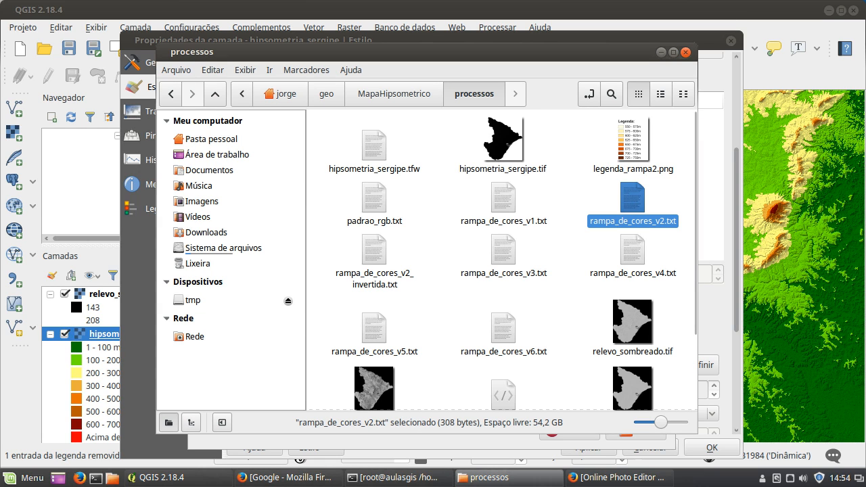
{"action": "left_click", "coordinate": [503, 198]}
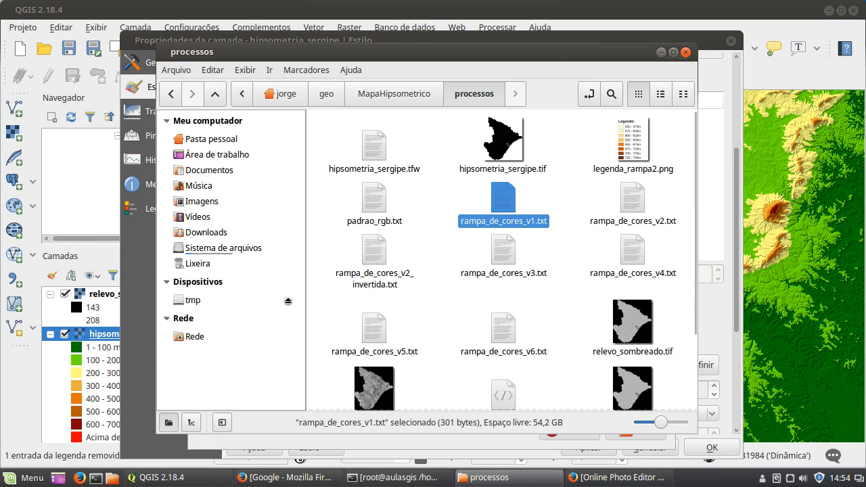
{"action": "double_click", "coordinate": [504, 198]}
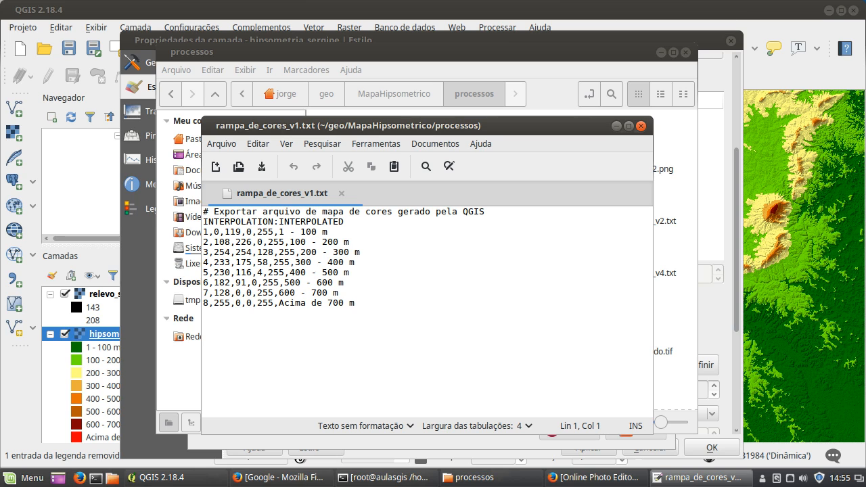
{"action": "left_click", "coordinate": [641, 126]}
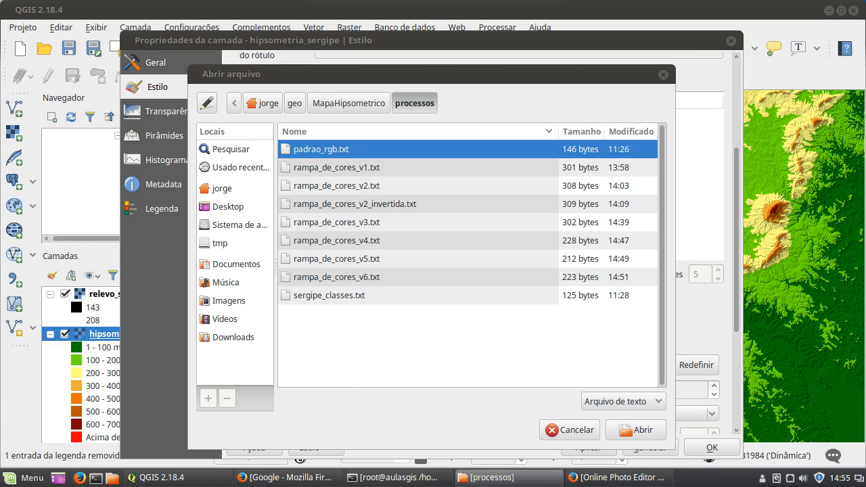
{"action": "left_click", "coordinate": [660, 52]}
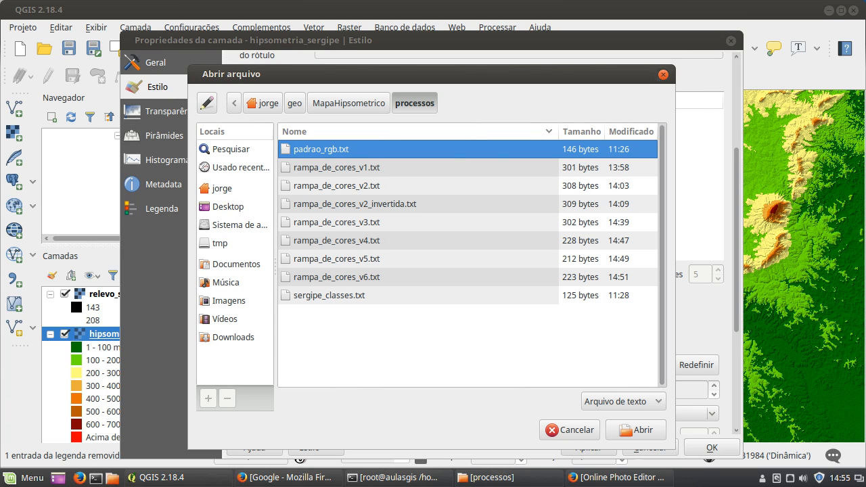
Load the color map rampa_de_cores_v2.txt into hipsometria_sergipe, apply it, and move and shrink the properties window to uncover the map.
{"action": "left_click", "coordinate": [336, 167]}
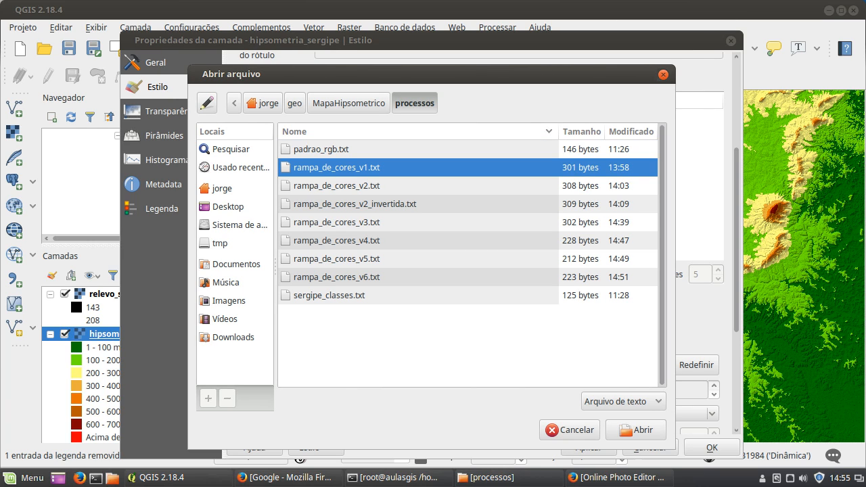
{"action": "left_click", "coordinate": [336, 186]}
{"action": "key", "text": "Return"}
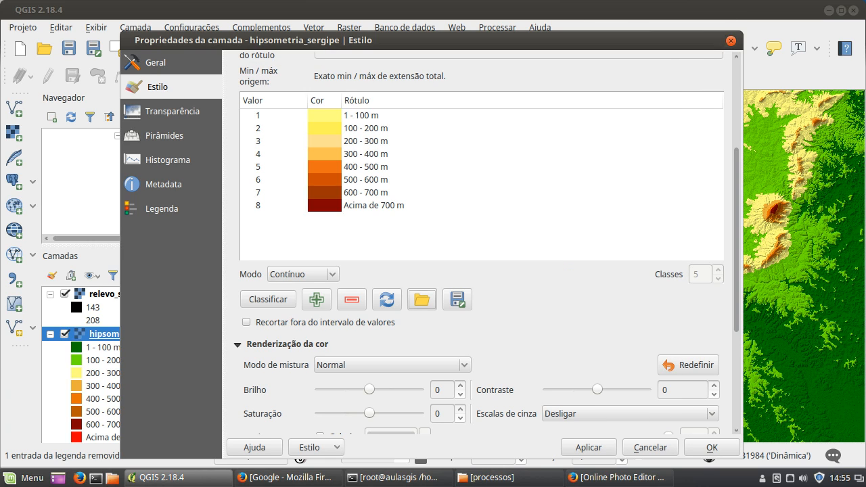
{"action": "left_click", "coordinate": [588, 447]}
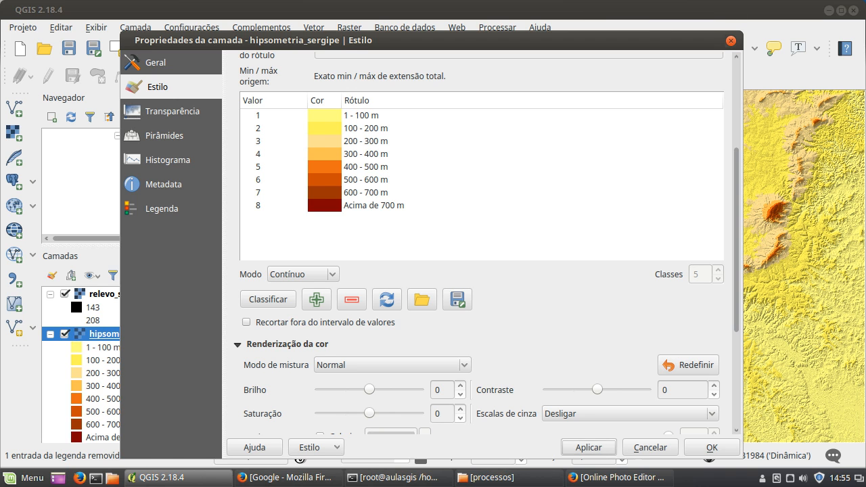
{"action": "left_click_drag", "start_coordinate": [487, 40], "coordinate": [260, 21]}
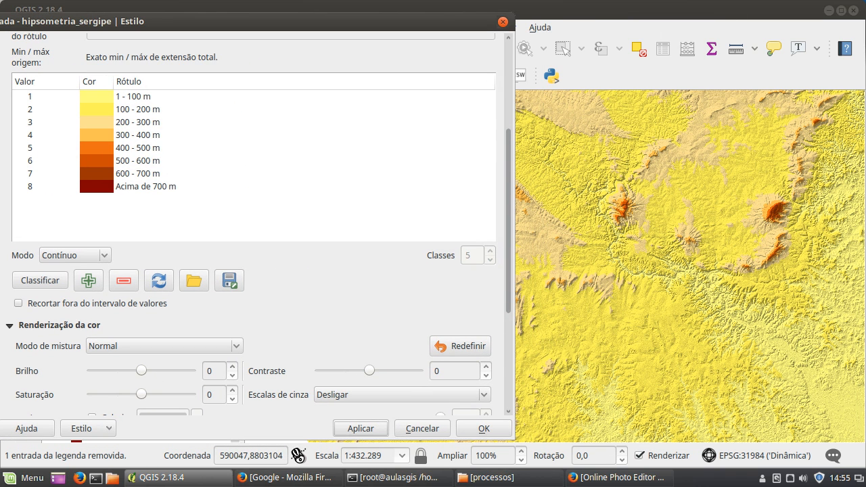
{"action": "left_click_drag", "start_coordinate": [514, 439], "coordinate": [365, 351]}
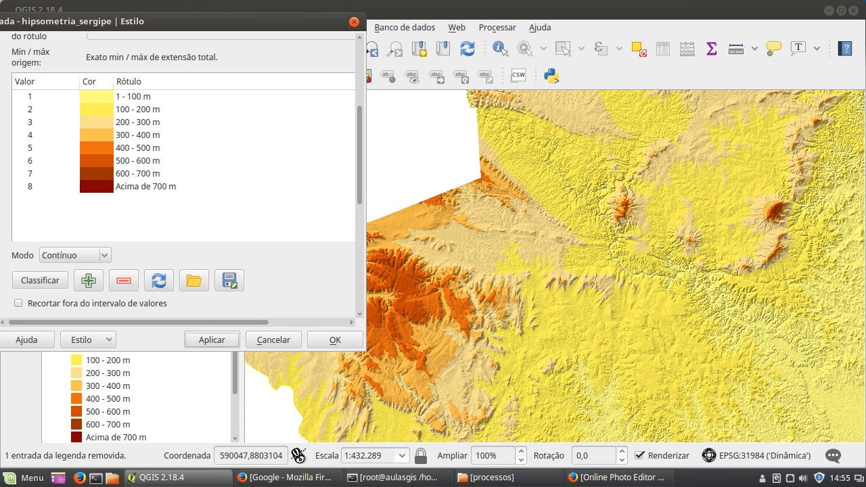
Load the inverted color map rampa_de_cores_v2_invertida.txt into the hipsometria_sergipe layer and apply it.
{"action": "left_click", "coordinate": [194, 280]}
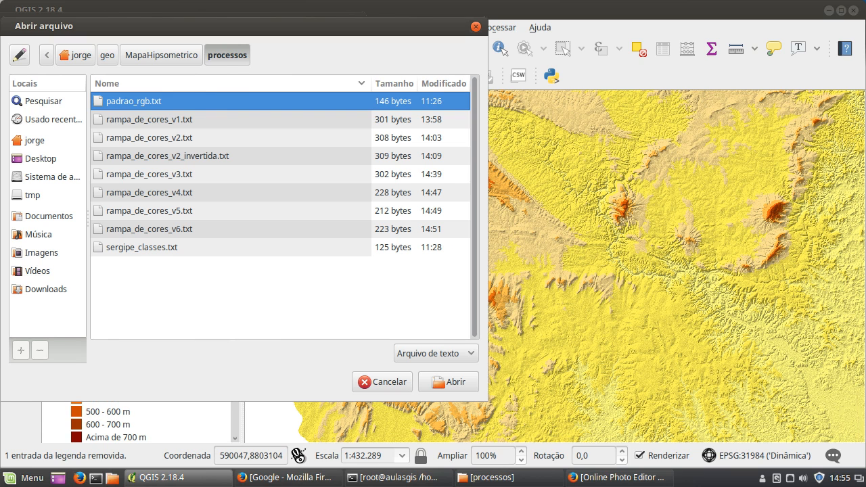
{"action": "left_click", "coordinate": [167, 156]}
{"action": "left_click", "coordinate": [448, 382]}
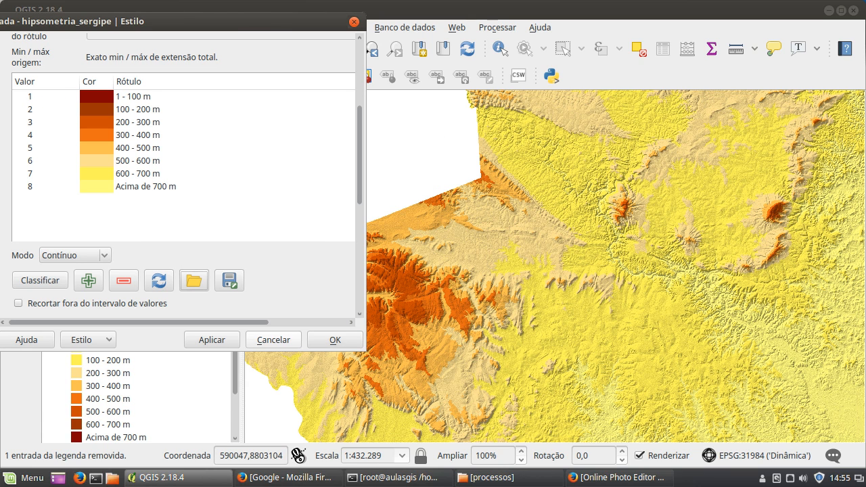
{"action": "left_click", "coordinate": [212, 340]}
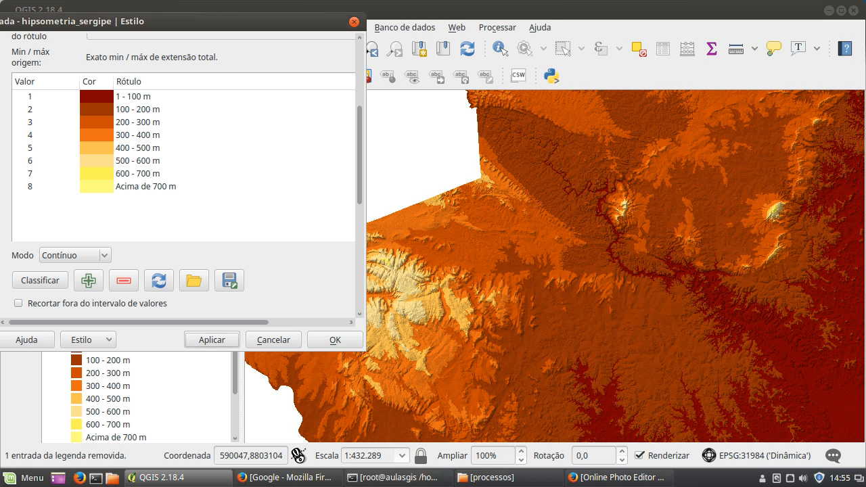
Load the color map rampa_de_cores_v3.txt into the hipsometria_sergipe layer and apply it to the map.
{"action": "left_click", "coordinate": [194, 280]}
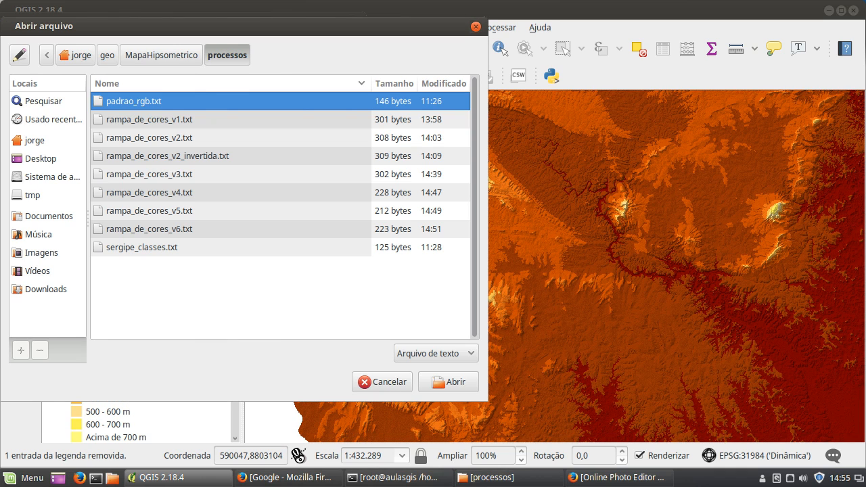
{"action": "left_click", "coordinate": [149, 174]}
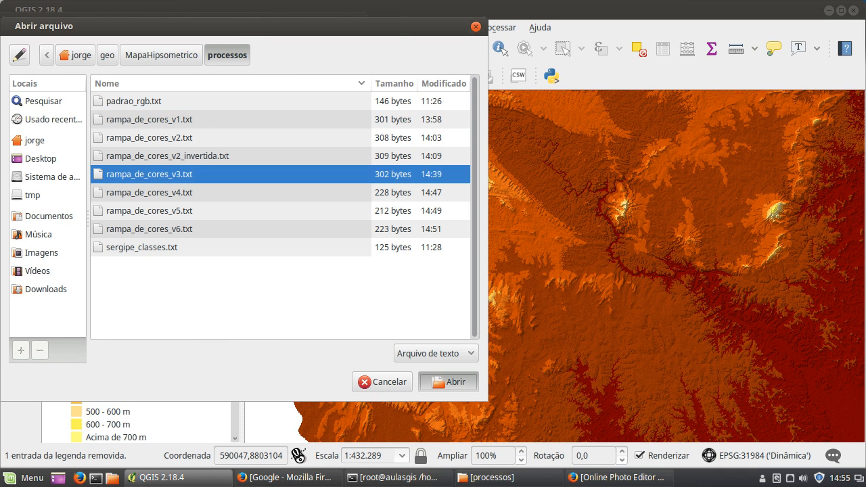
{"action": "left_click", "coordinate": [447, 382]}
{"action": "left_click", "coordinate": [212, 340]}
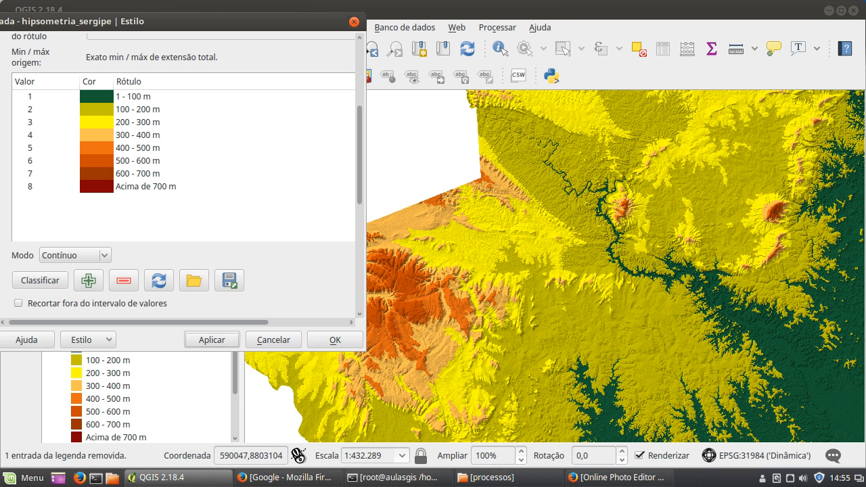
Load the color map rampa_de_cores_v5.txt into the hipsometria_sergipe layer and apply it to the map.
{"action": "left_click", "coordinate": [193, 280]}
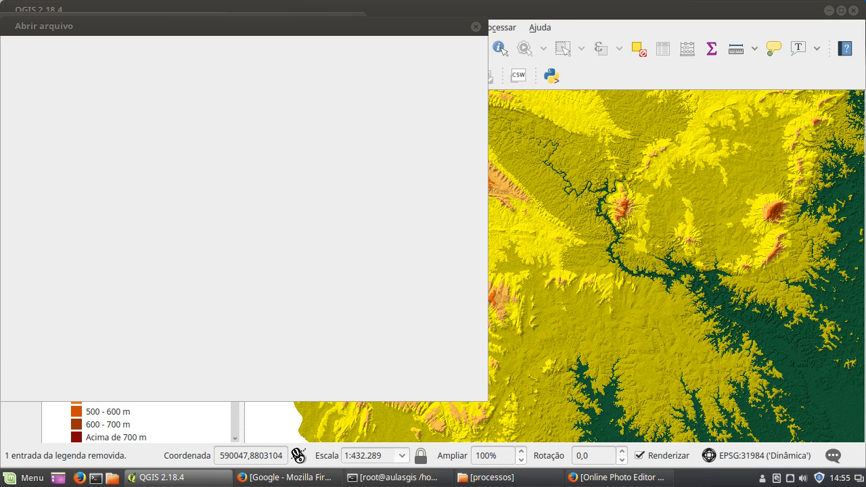
{"action": "left_click", "coordinate": [149, 210]}
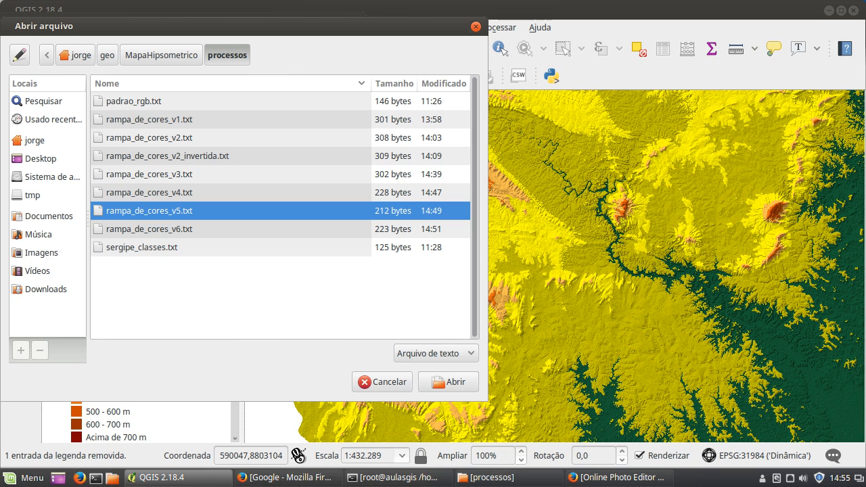
{"action": "left_click", "coordinate": [449, 381]}
{"action": "left_click", "coordinate": [212, 339]}
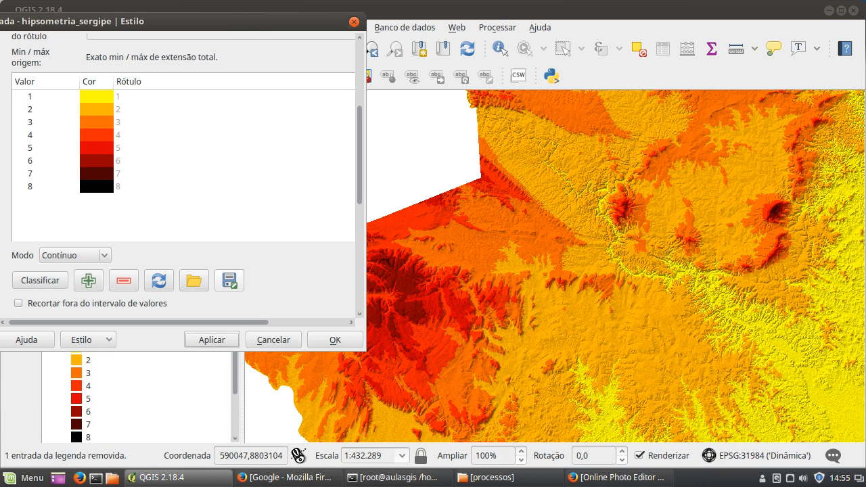
Load the color map rampa_de_cores_v6.txt into the hipsometria_sergipe layer, apply it, and confirm the layer style.
{"action": "left_click", "coordinate": [193, 281]}
{"action": "left_click", "coordinate": [149, 229]}
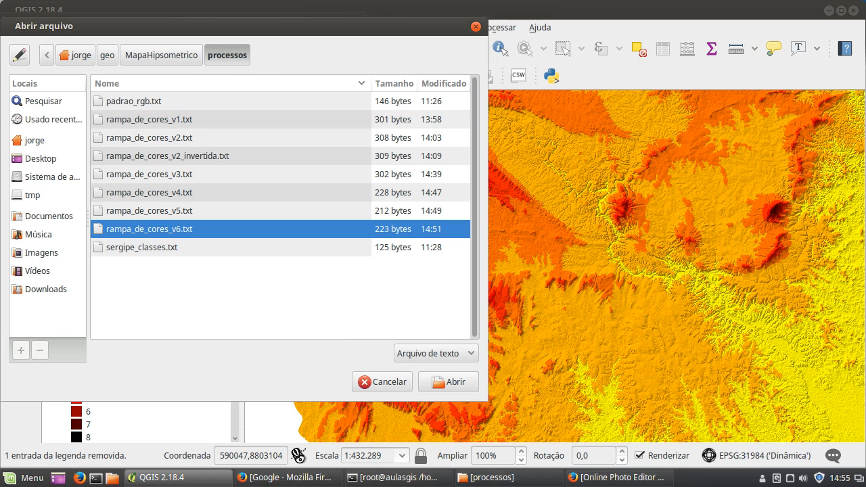
{"action": "left_click", "coordinate": [448, 381]}
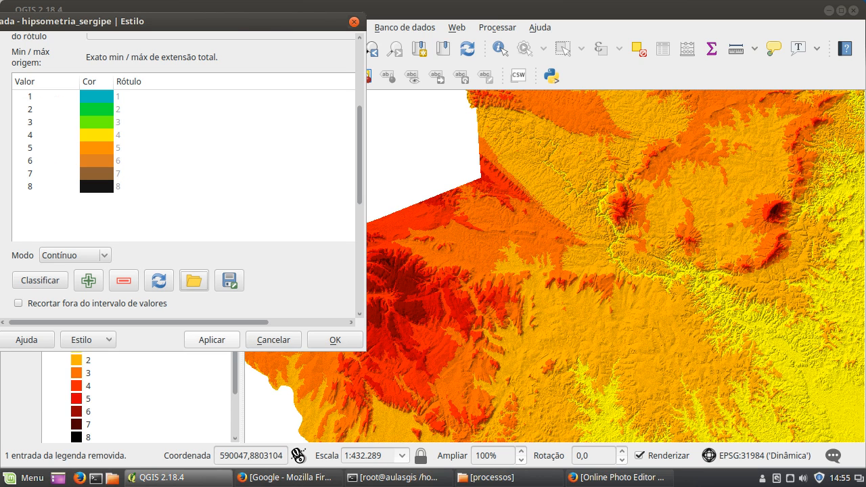
{"action": "left_click", "coordinate": [212, 339]}
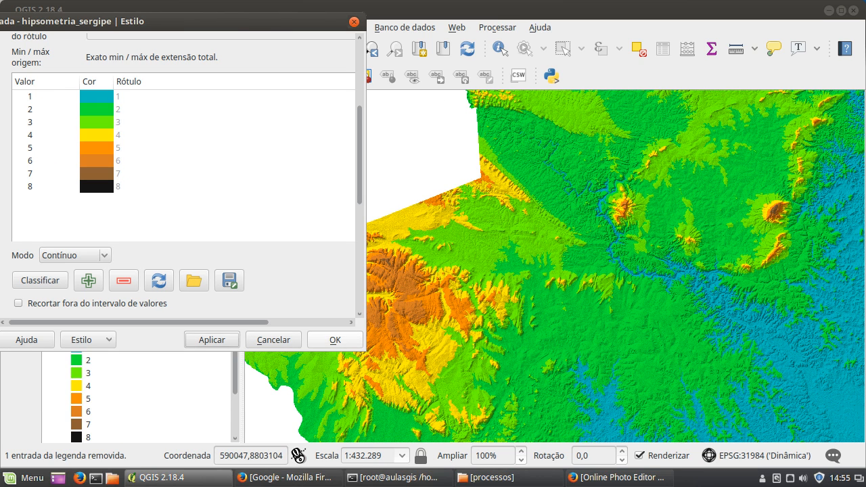
{"action": "left_click", "coordinate": [335, 340]}
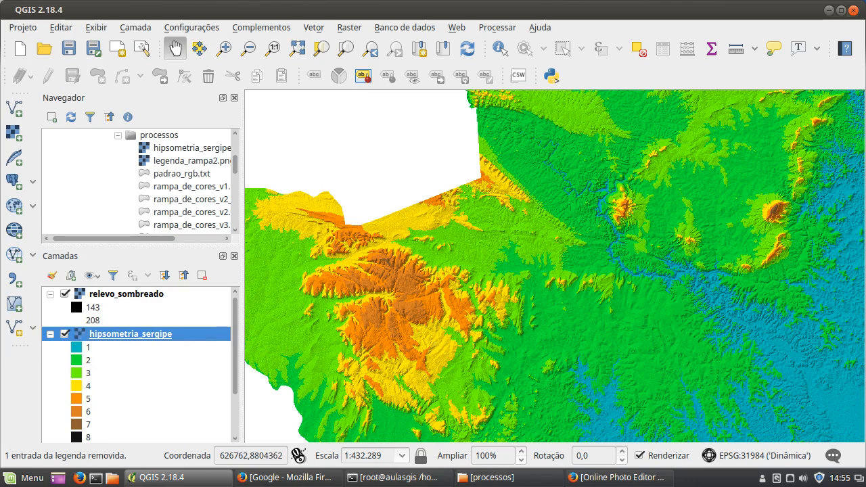
Load the color map rampa_de_cores_v1.txt into the hipsometria_sergipe layer, apply it, and confirm the layer style.
{"action": "scroll", "coordinate": [465, 257], "scroll_direction": "down", "scroll_amount": 1}
{"action": "left_click_drag", "start_coordinate": [507, 194], "coordinate": [501, 276]}
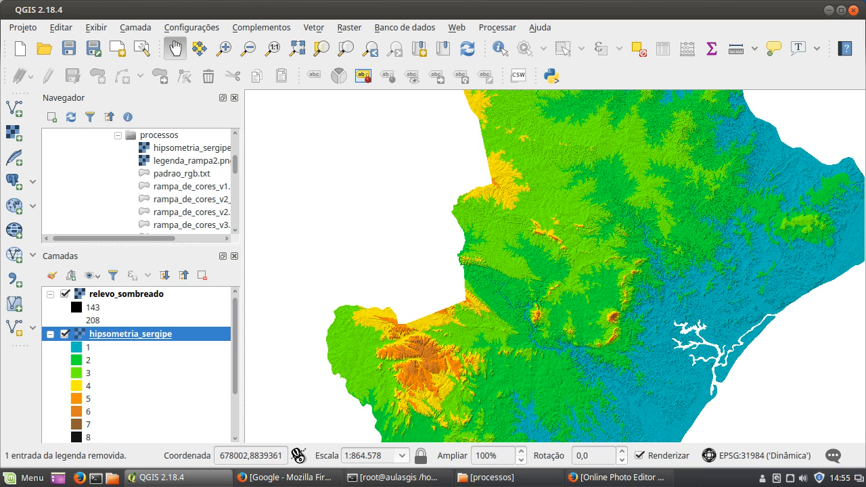
{"action": "scroll", "coordinate": [530, 203], "scroll_direction": "down", "scroll_amount": 1}
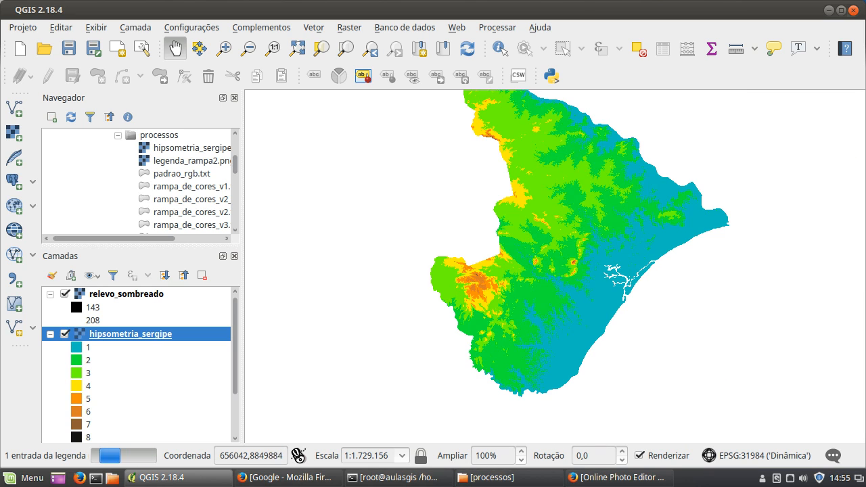
{"action": "left_click_drag", "start_coordinate": [532, 222], "coordinate": [522, 266]}
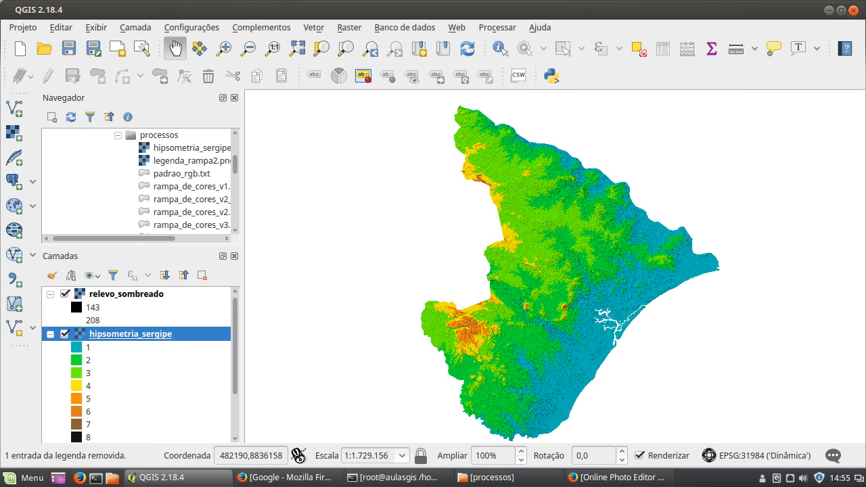
{"action": "right_click", "coordinate": [149, 337]}
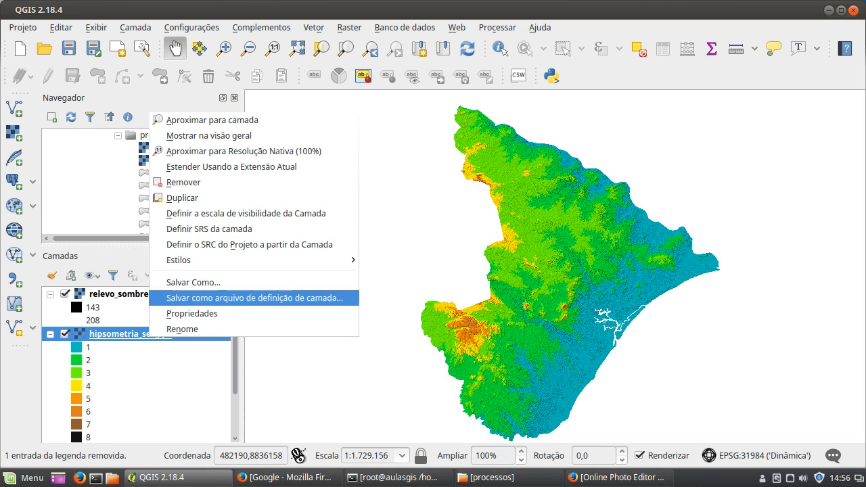
{"action": "left_click", "coordinate": [192, 314]}
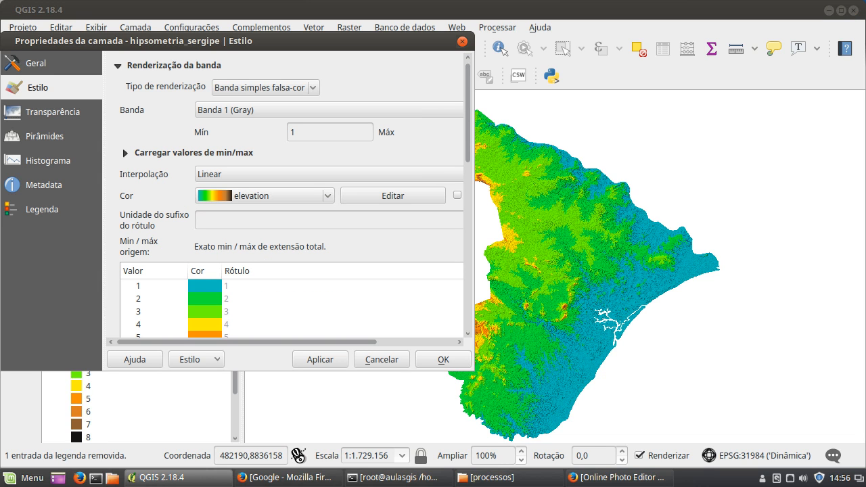
{"action": "scroll", "coordinate": [302, 223], "scroll_direction": "down", "scroll_amount": 6}
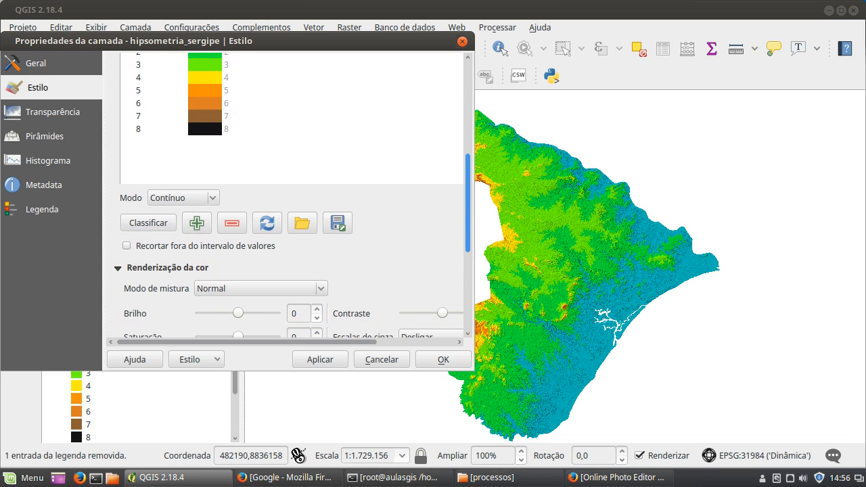
{"action": "left_click", "coordinate": [302, 222]}
{"action": "left_click", "coordinate": [148, 139]}
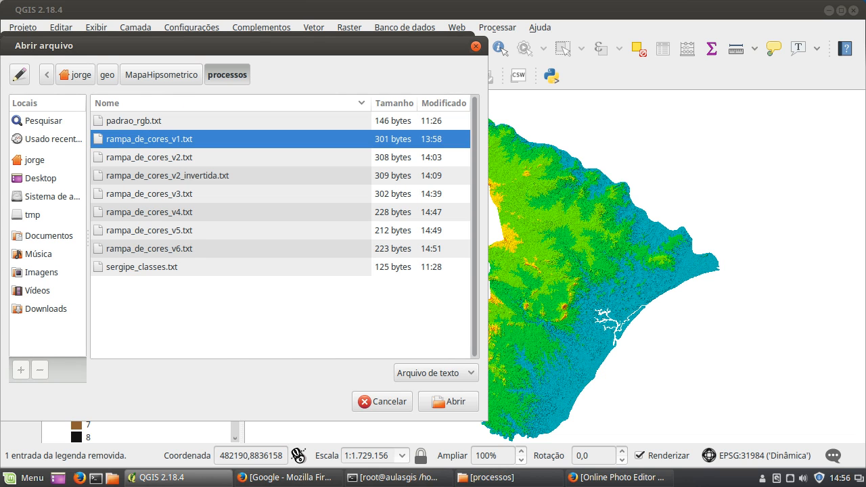
{"action": "left_click", "coordinate": [448, 402]}
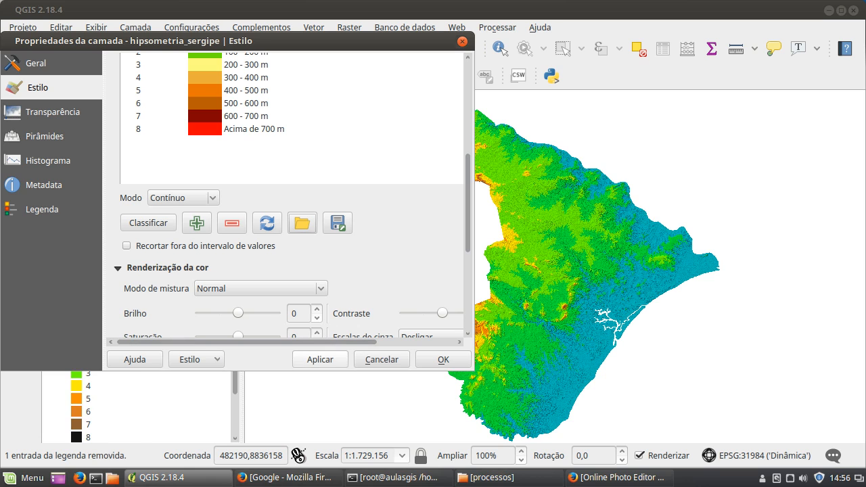
{"action": "left_click", "coordinate": [320, 360]}
{"action": "left_click", "coordinate": [443, 360]}
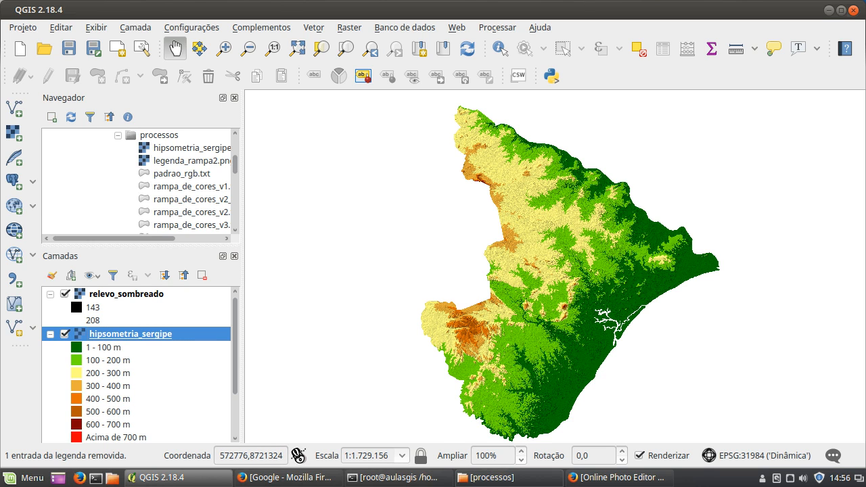
Switch to the file manager, open mapahipsometrico_Alagoas.png from the tmp device, and view the Alagoas hypsometric map enlarged in full screen.
{"action": "left_click", "coordinate": [508, 478]}
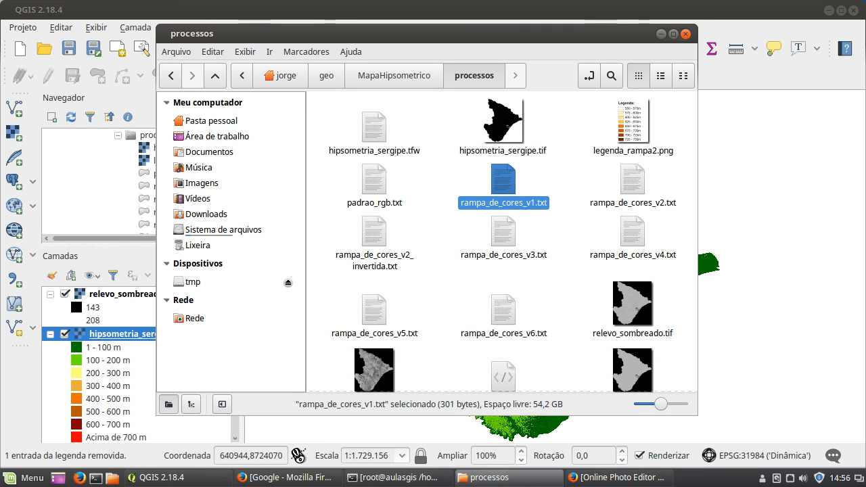
{"action": "left_click", "coordinate": [193, 282]}
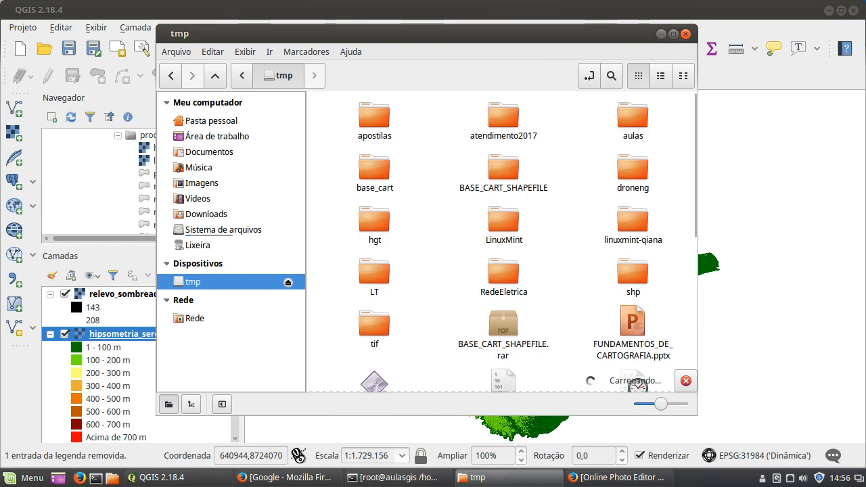
{"action": "scroll", "coordinate": [502, 240], "scroll_direction": "down", "scroll_amount": 5}
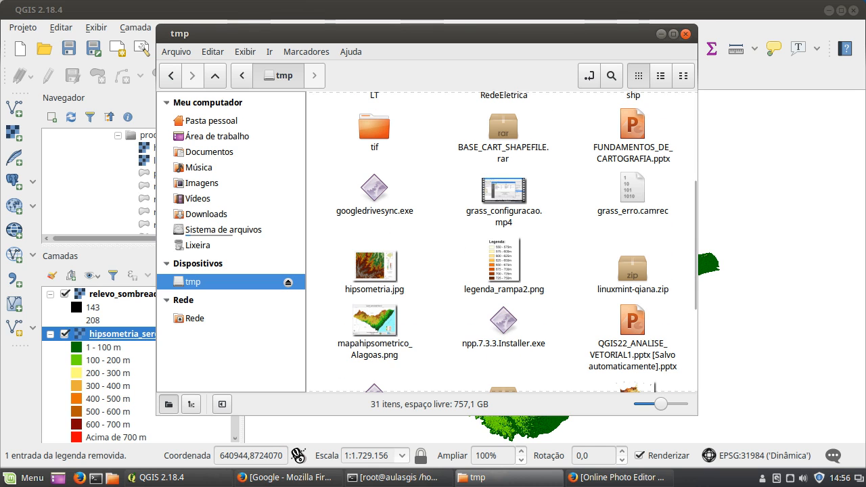
{"action": "double_click", "coordinate": [374, 320]}
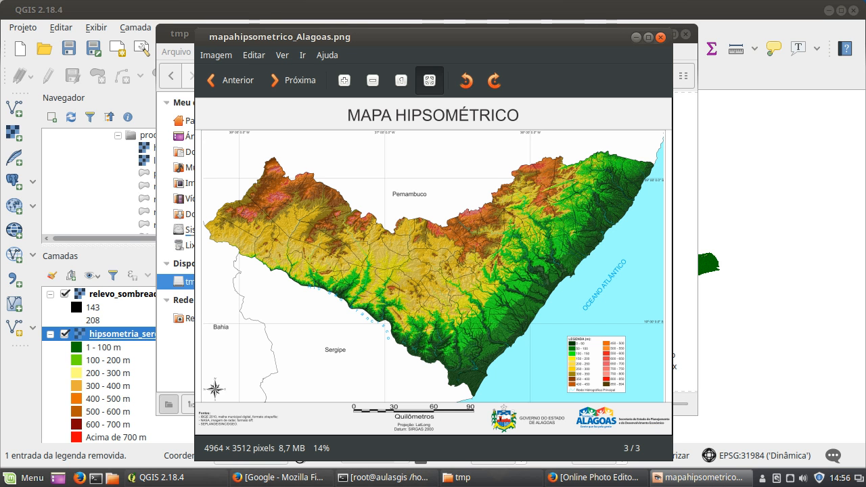
{"action": "left_click", "coordinate": [648, 37]}
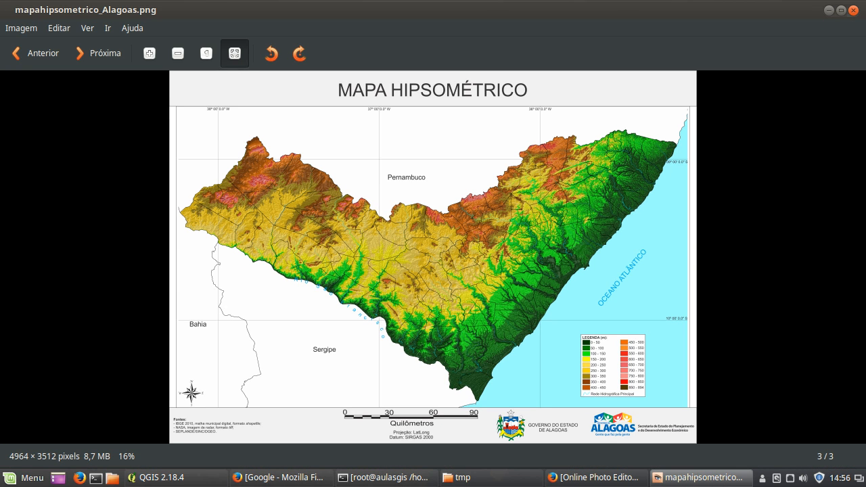
{"action": "left_click", "coordinate": [149, 53]}
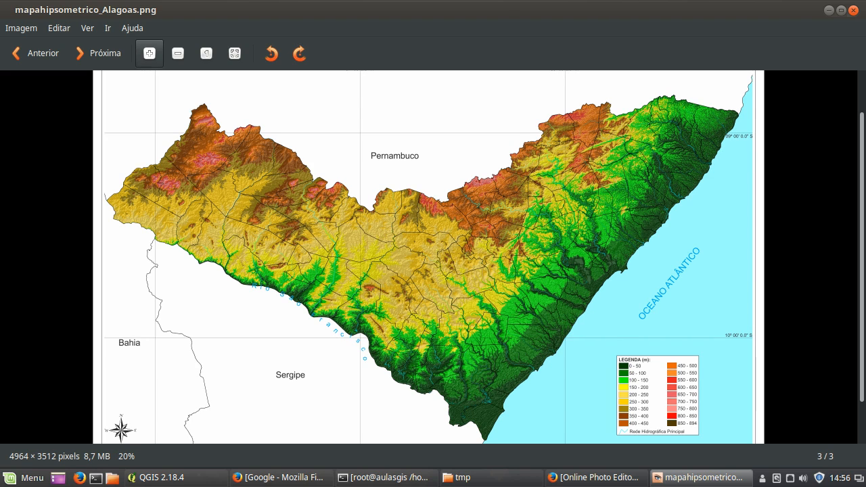
{"action": "key", "text": "F11"}
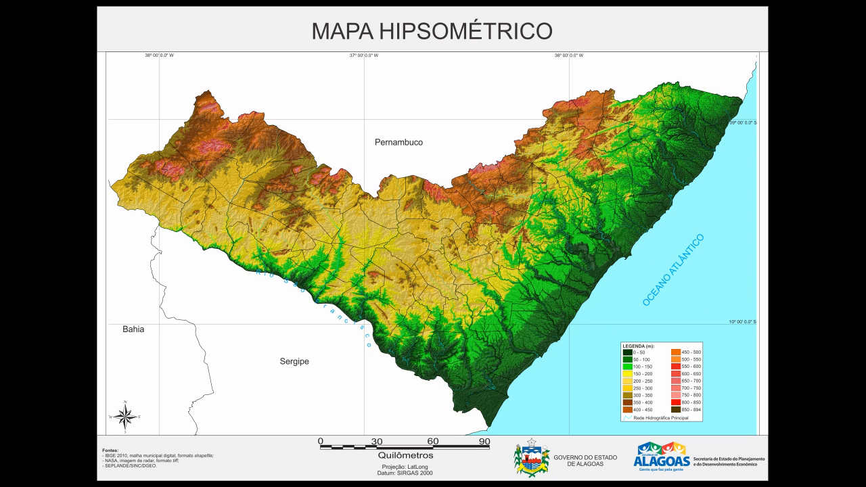